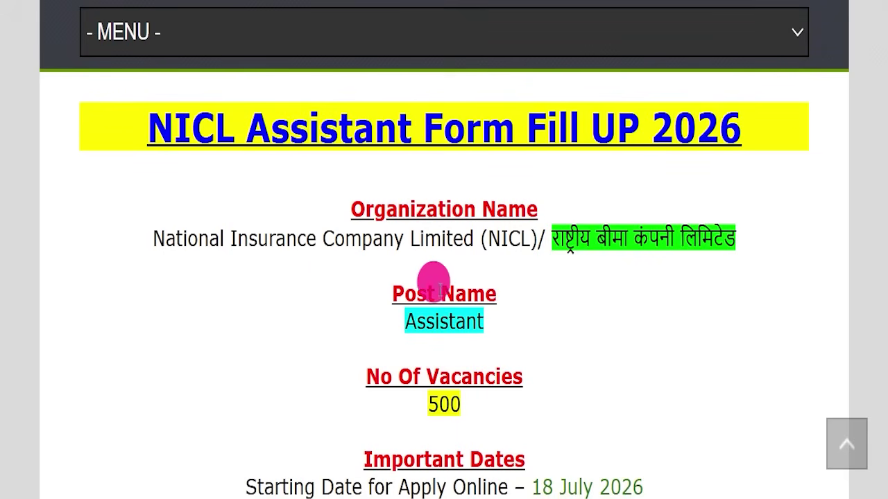
# - Check the Important Dates section of the NICL Assistant article, highlighting the last date for applying online
pyautogui.scroll(-3, 432, 283)
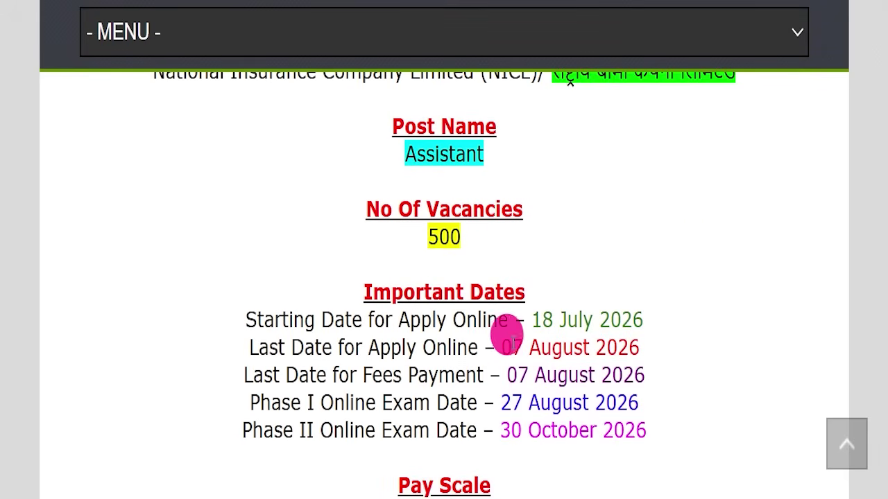
pyautogui.moveTo(499, 339); pyautogui.dragTo(644, 337)
pyautogui.click(647, 352)
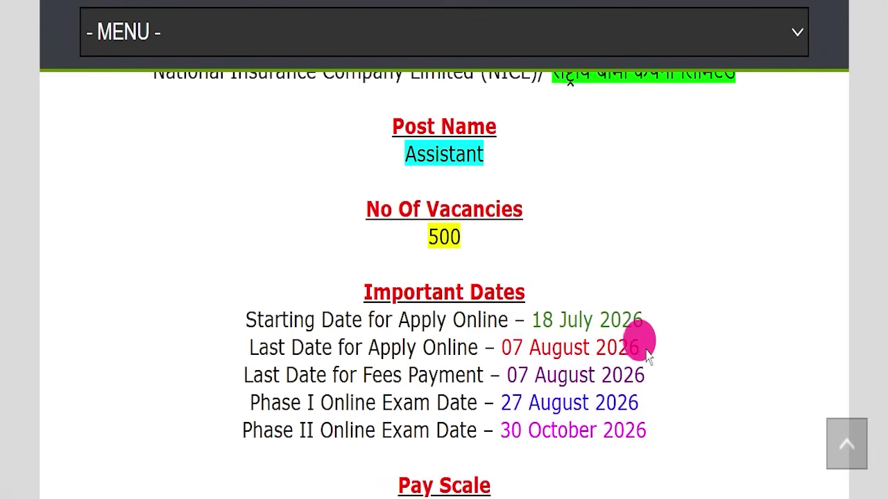
pyautogui.moveTo(500, 339); pyautogui.dragTo(666, 345)
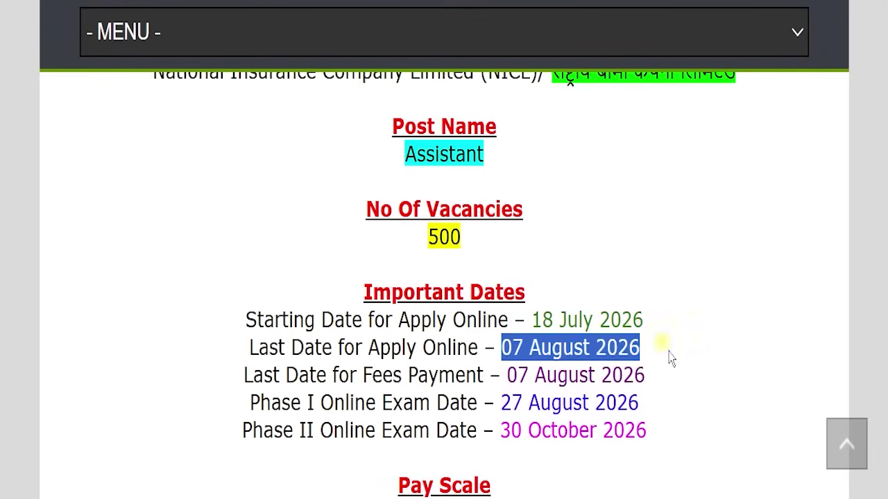
pyautogui.click(665, 353)
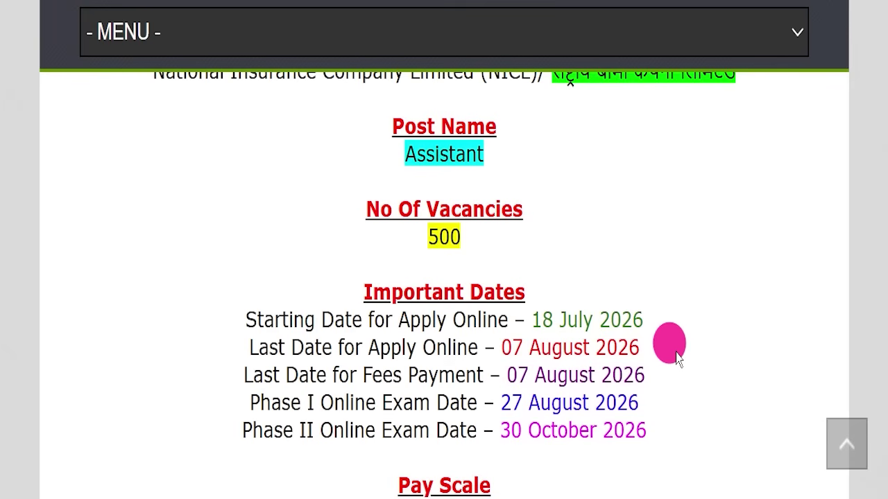
pyautogui.moveTo(678, 358); pyautogui.dragTo(516, 347)
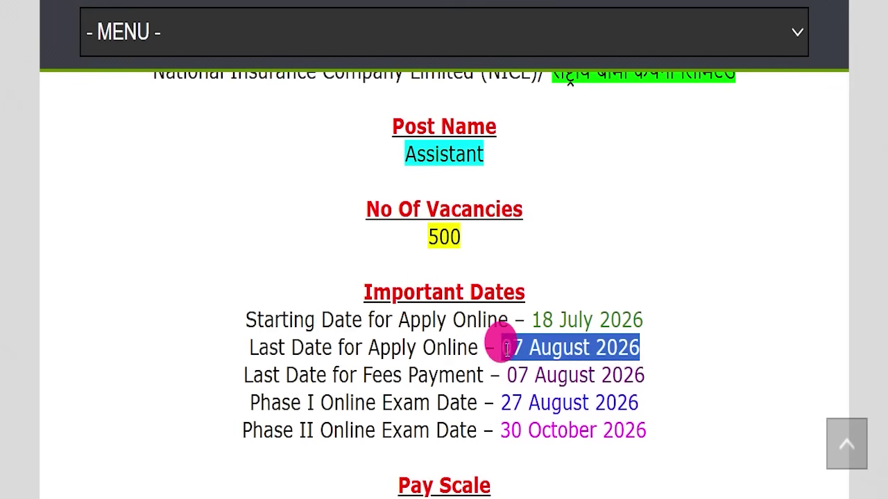
pyautogui.click(509, 343)
pyautogui.scroll(3, 548, 333)
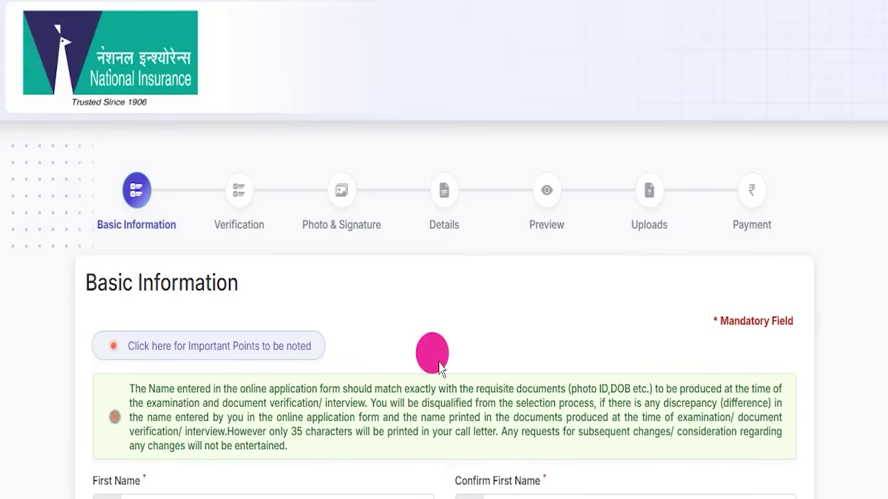
# - Look through the Basic Information registration form, covering the name, mobile number, email and security code fields
pyautogui.scroll(-4, 439, 368)
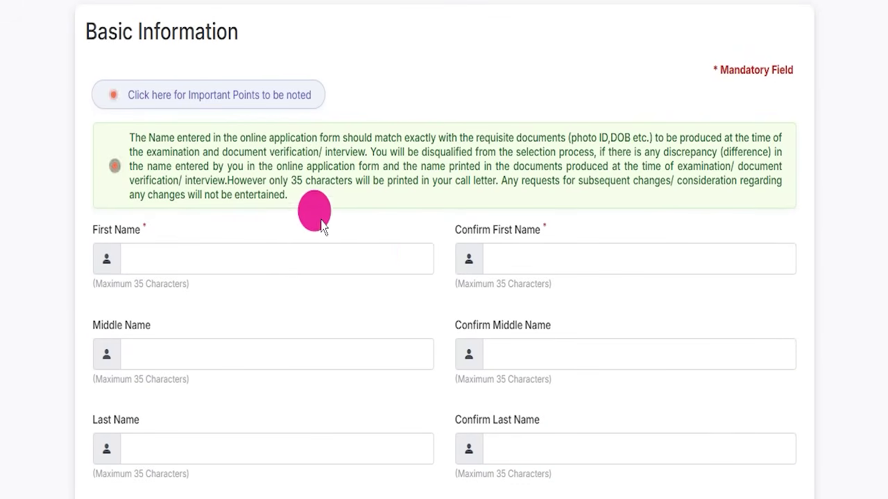
pyautogui.scroll(-4, 423, 274)
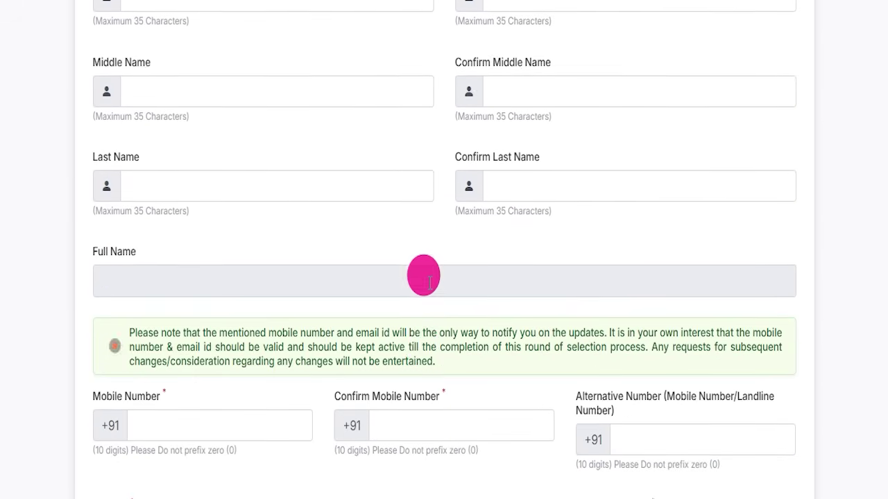
pyautogui.scroll(-1, 429, 282)
pyautogui.scroll(-3, 454, 264)
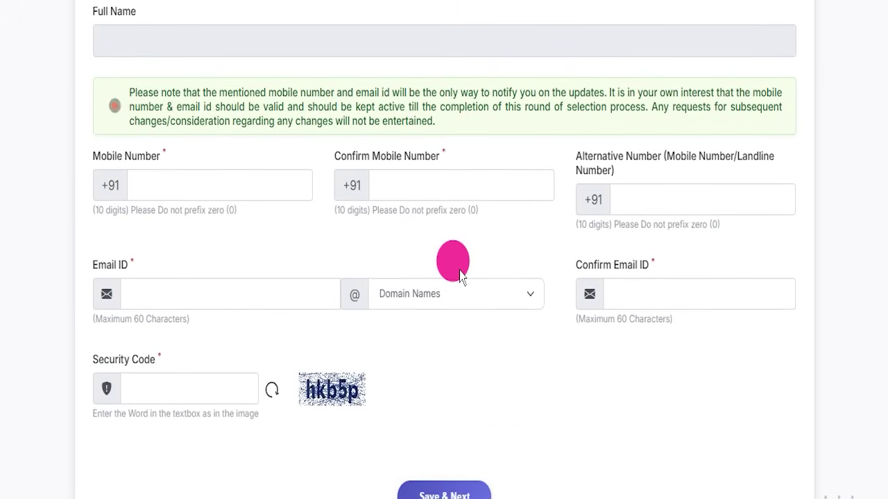
pyautogui.scroll(-2, 462, 277)
pyautogui.scroll(2, 472, 284)
pyautogui.scroll(10, 476, 291)
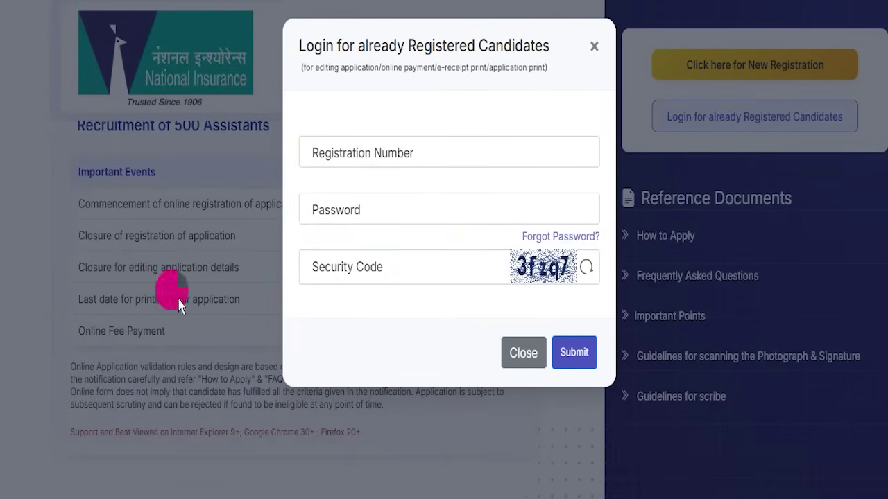
# - Close the registered candidates' login dialog and check the Important Events dates on the recruitment portal
pyautogui.click(243, 63)
pyautogui.scroll(-1, 442, 298)
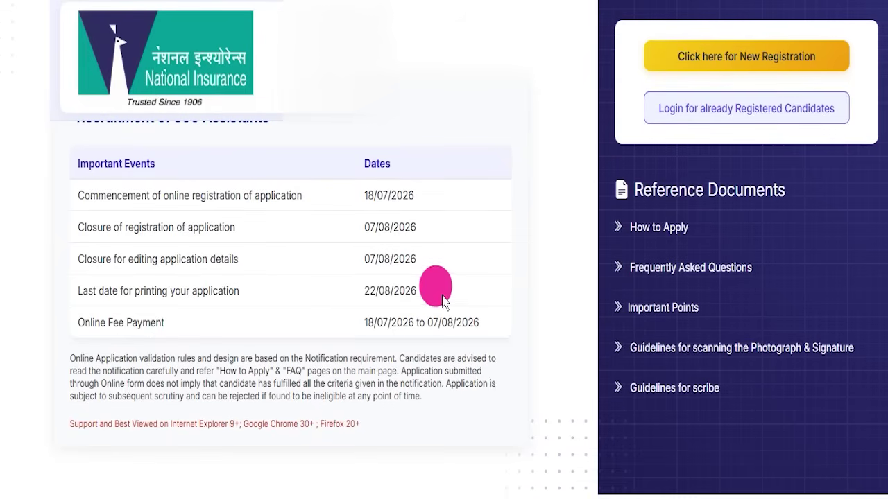
pyautogui.scroll(1, 329, 284)
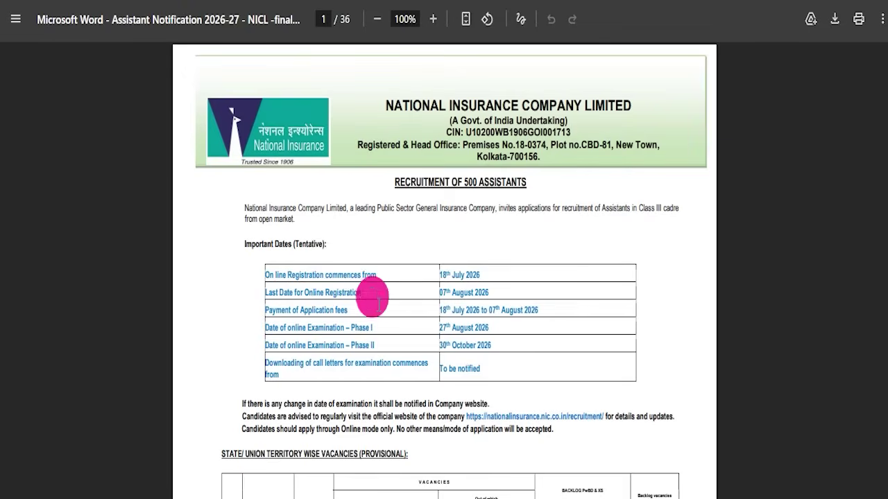
# - Skim the official Assistant Notification 2026-27 PDF and return to its first page
pyautogui.scroll(-15, 378, 302)
pyautogui.scroll(15, 425, 281)
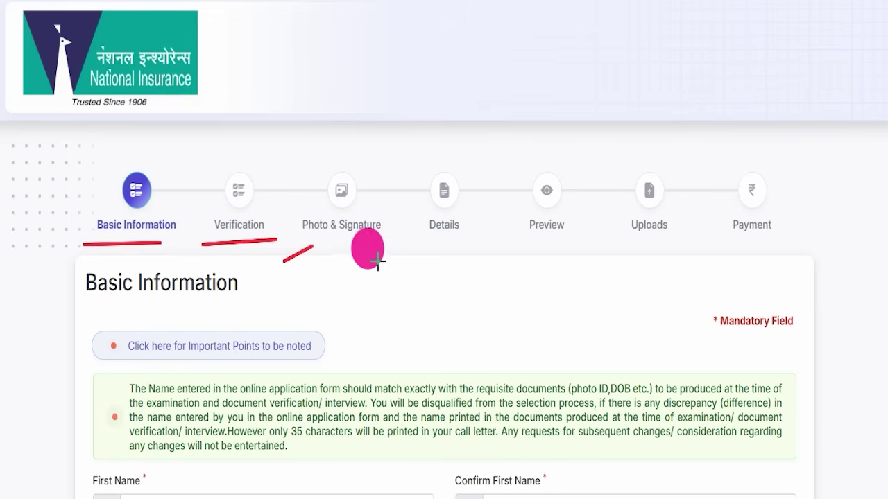
# - Mark the application stages, including Photo & Signature and Preview, in the registration form's progress bar and clear the marks
pyautogui.moveTo(325, 236); pyautogui.dragTo(375, 235)
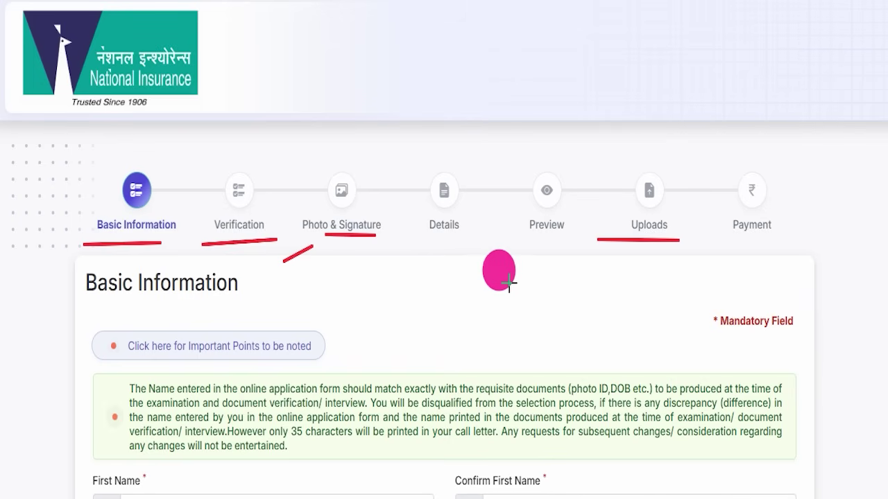
pyautogui.moveTo(498, 255); pyautogui.dragTo(560, 244)
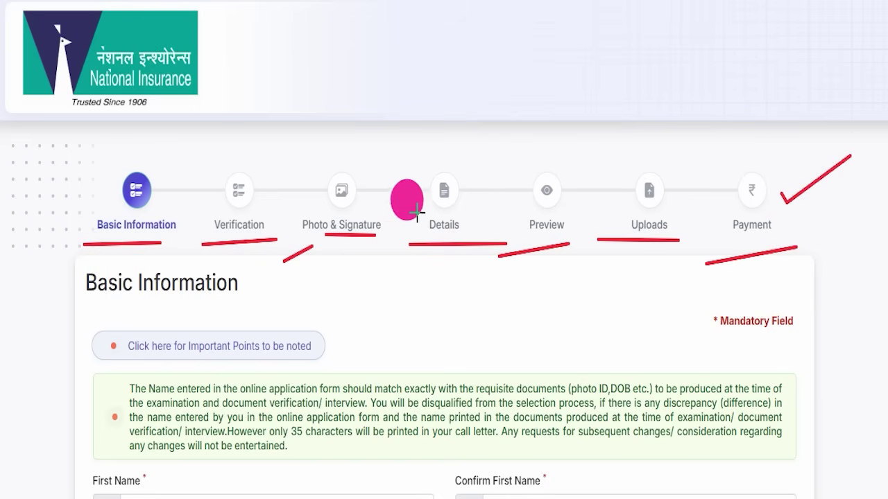
pyautogui.click(581, 2)
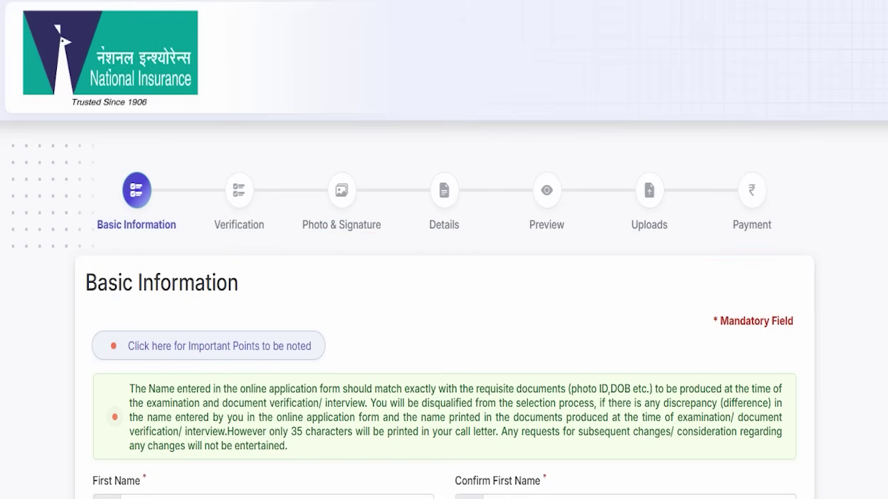
# - Look over the full Basic Information page and the National Insurance home page
pyautogui.scroll(-10, 403, 226)
pyautogui.scroll(10, 406, 222)
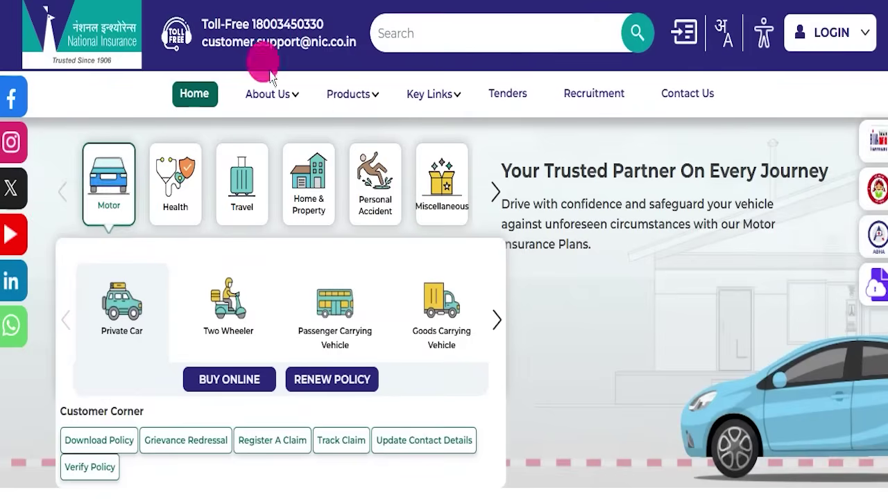
pyautogui.scroll(-10, 513, 375)
pyautogui.scroll(12, 494, 308)
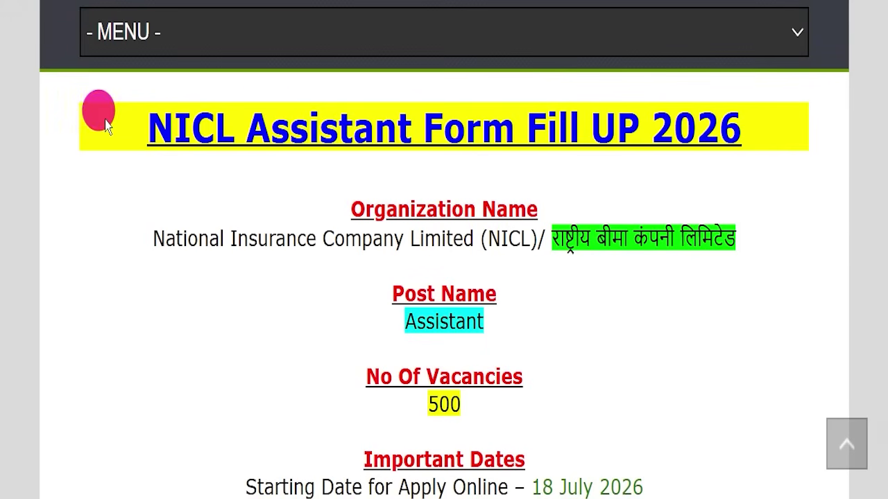
# - Examine the "NICL Assistant Form Fill UP 2026" heading and the introduction of the IndSarkariNaukri recruitment article
pyautogui.moveTo(105, 125); pyautogui.dragTo(763, 118)
pyautogui.click(751, 225)
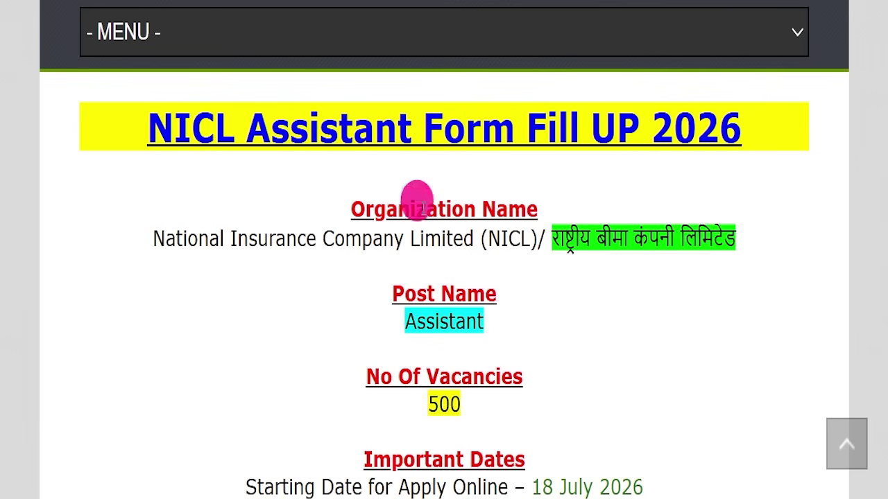
pyautogui.scroll(10, 337, 192)
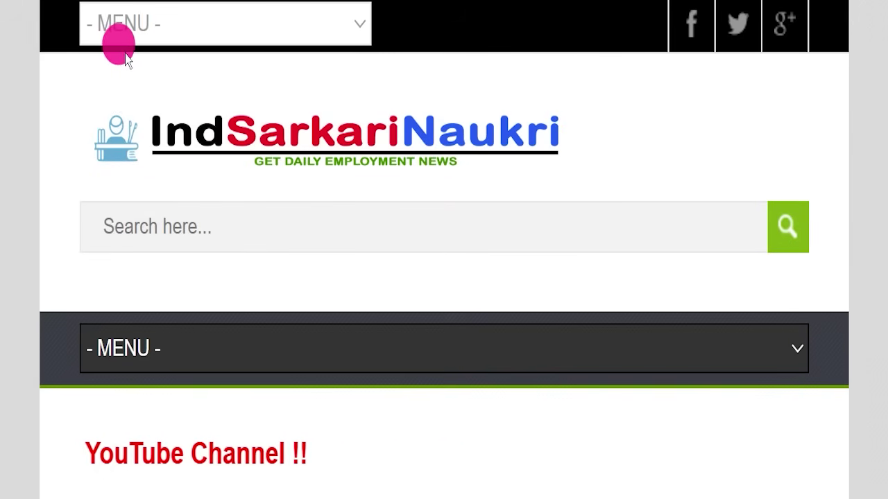
pyautogui.scroll(-5, 236, 267)
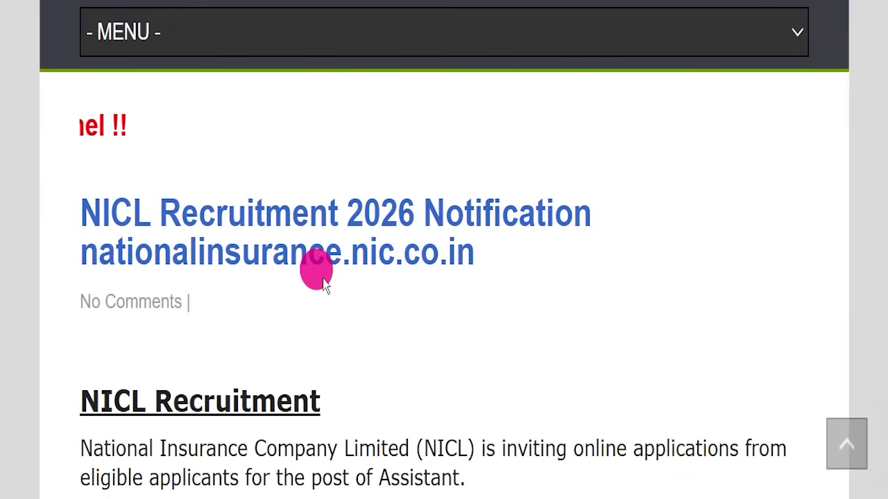
pyautogui.scroll(-5, 317, 271)
pyautogui.scroll(-5, 362, 290)
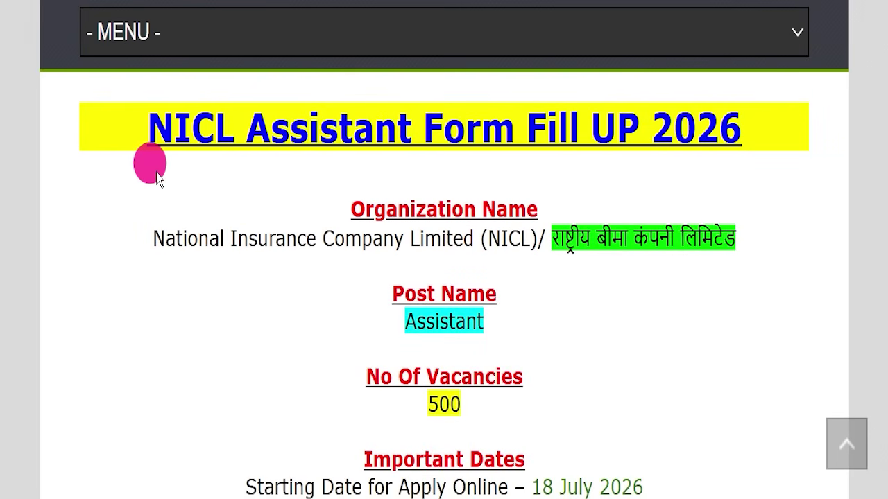
# - Highlight the article's title, organization name, post name and number of vacancies while reading them
pyautogui.moveTo(116, 138); pyautogui.dragTo(765, 130)
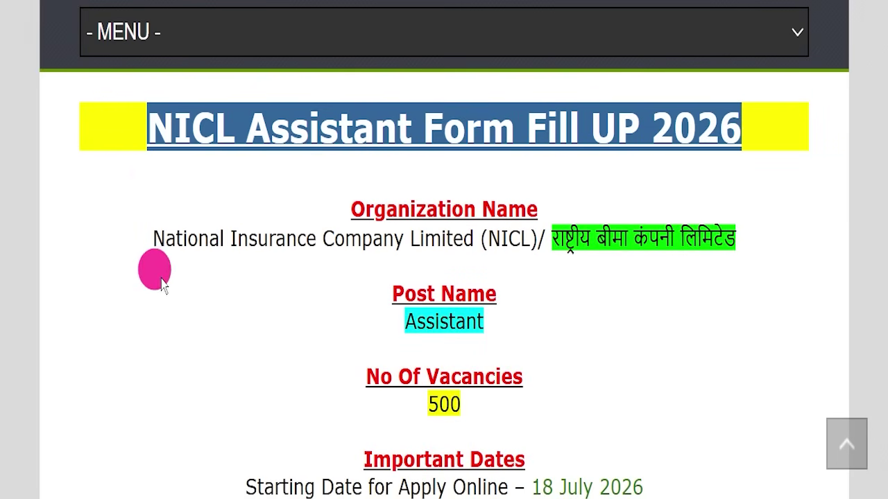
pyautogui.moveTo(143, 250); pyautogui.dragTo(451, 239)
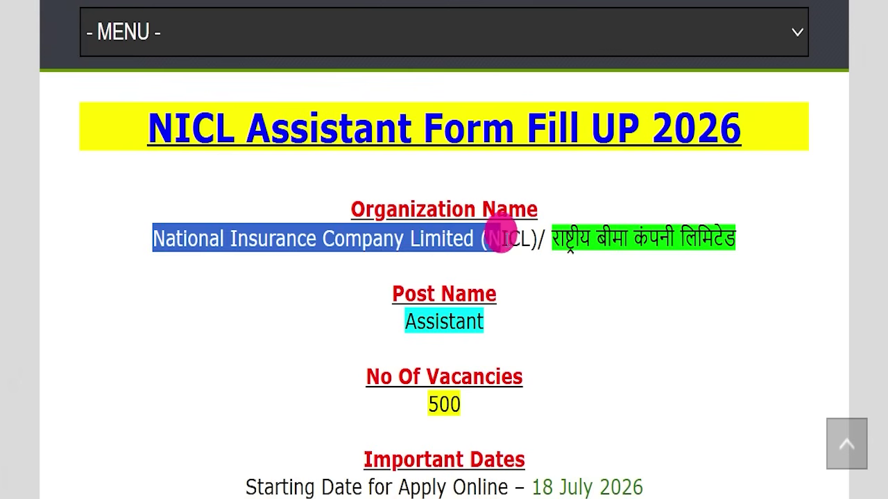
pyautogui.moveTo(535, 239); pyautogui.dragTo(781, 246)
pyautogui.moveTo(390, 317); pyautogui.dragTo(583, 301)
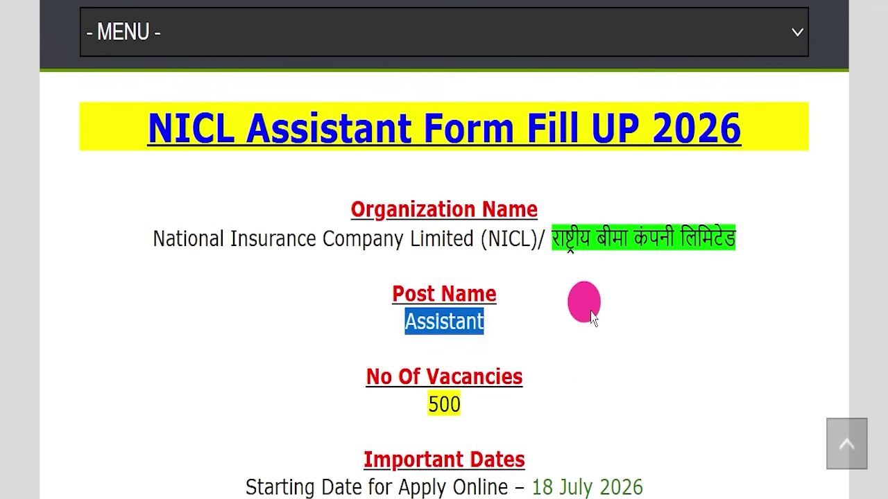
pyautogui.click(360, 423)
pyautogui.moveTo(399, 408); pyautogui.dragTo(613, 363)
# - Read the online application dates in the Important Dates section, highlighting the last date for applying
pyautogui.scroll(-3, 320, 235)
pyautogui.moveTo(231, 271); pyautogui.dragTo(521, 263)
pyautogui.click(697, 272)
# - Highlight the pay scale, the Bachelor's Degree requirement and the age limit while reading the eligibility details
pyautogui.scroll(-3, 557, 251)
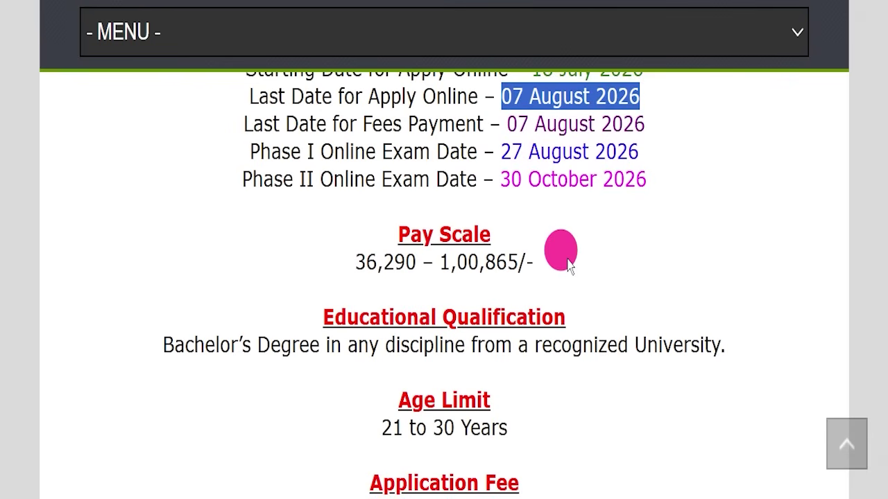
pyautogui.moveTo(350, 267); pyautogui.dragTo(574, 268)
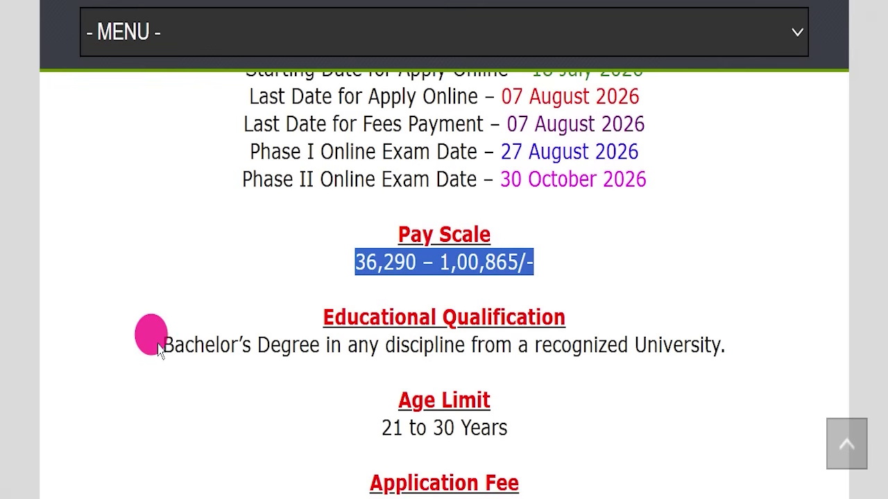
pyautogui.moveTo(157, 344); pyautogui.dragTo(346, 344)
pyautogui.scroll(-3, 535, 358)
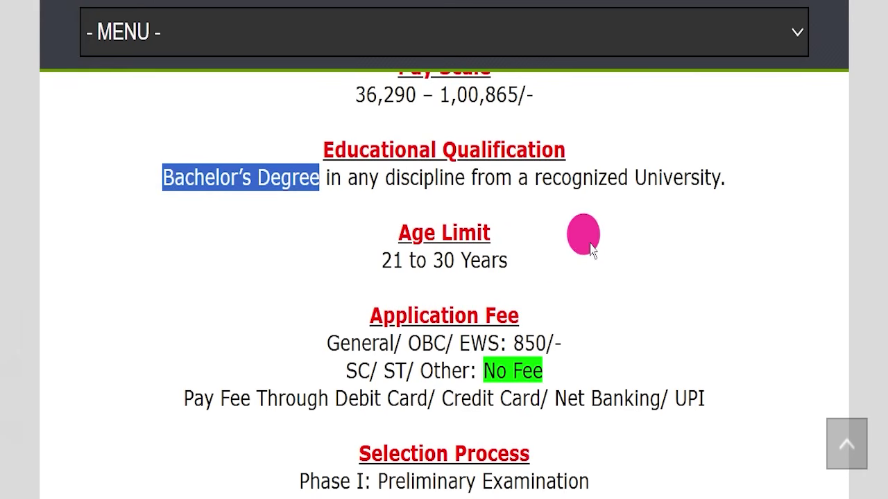
pyautogui.moveTo(340, 246); pyautogui.dragTo(602, 272)
# - Highlight the application fee for each category and the accepted payment methods while reading them
pyautogui.scroll(-3, 605, 280)
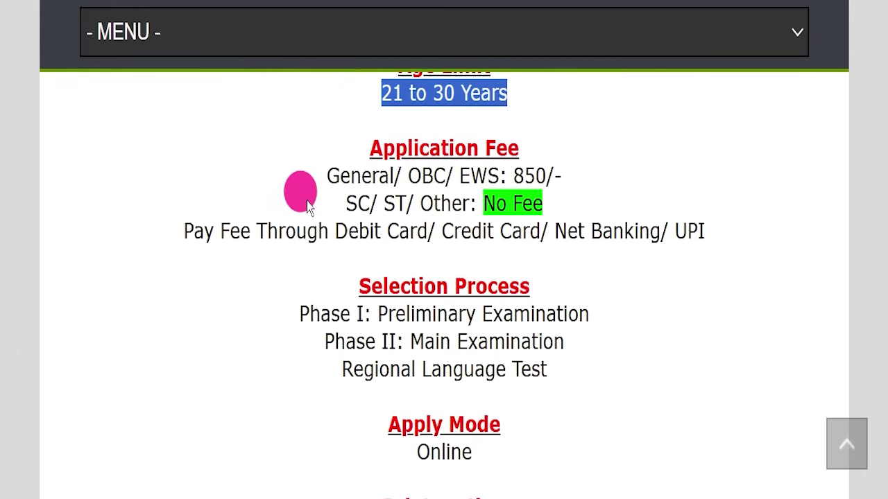
pyautogui.moveTo(300, 193); pyautogui.dragTo(632, 170)
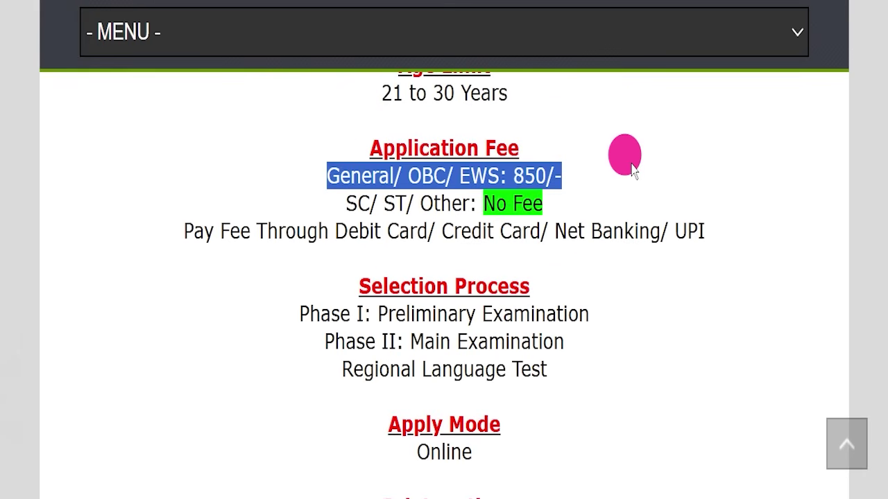
pyautogui.moveTo(323, 209); pyautogui.dragTo(560, 205)
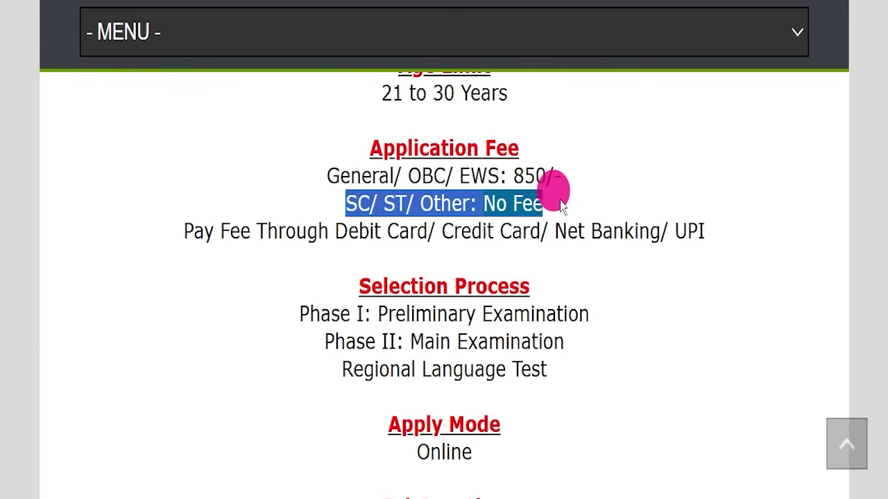
pyautogui.moveTo(329, 224); pyautogui.dragTo(721, 231)
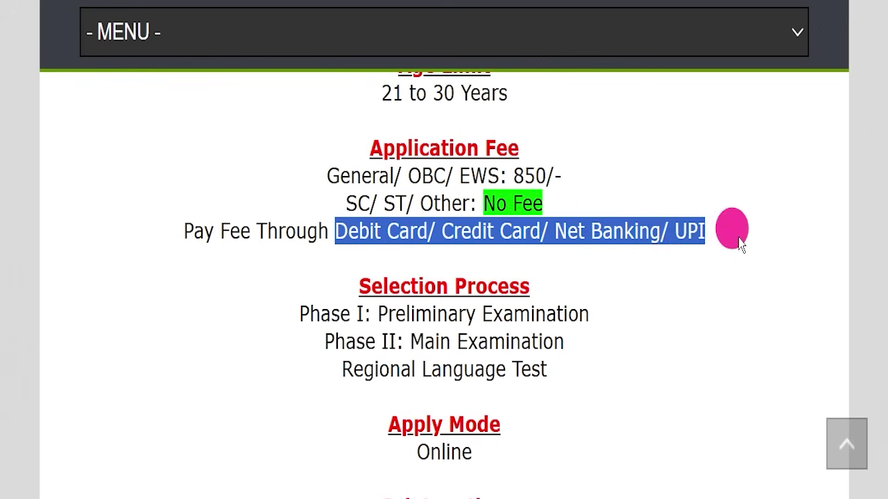
# - Read the selection process, apply mode and job location, and continue to the Official Website and Important Links sections
pyautogui.scroll(-1, 650, 258)
pyautogui.moveTo(275, 243); pyautogui.dragTo(626, 281)
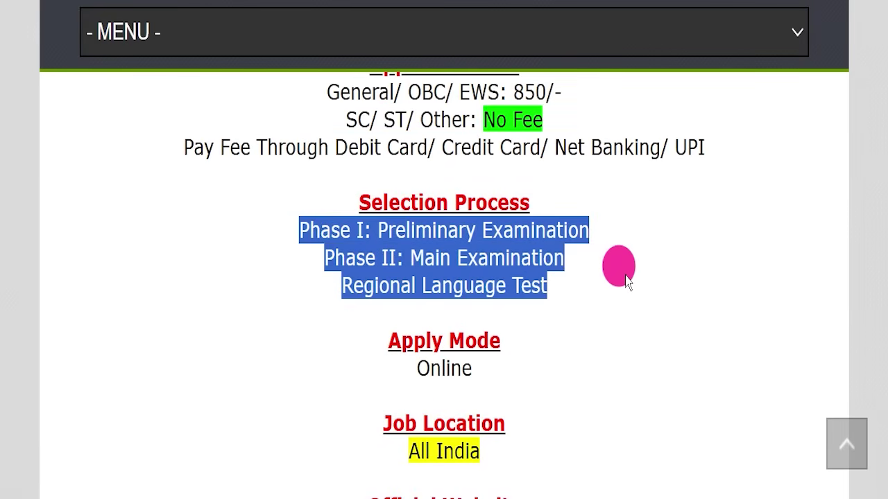
pyautogui.moveTo(382, 368); pyautogui.dragTo(552, 361)
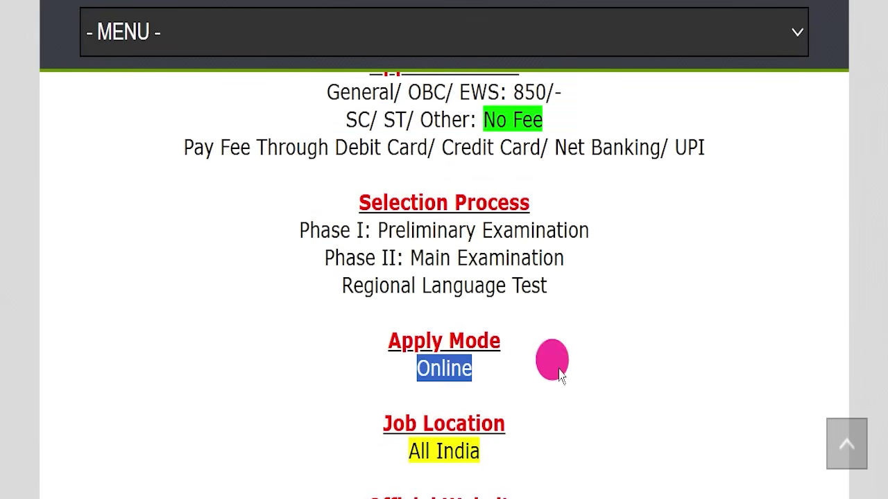
pyautogui.moveTo(312, 444); pyautogui.dragTo(548, 447)
pyautogui.scroll(-3, 565, 376)
pyautogui.scroll(-1, 601, 319)
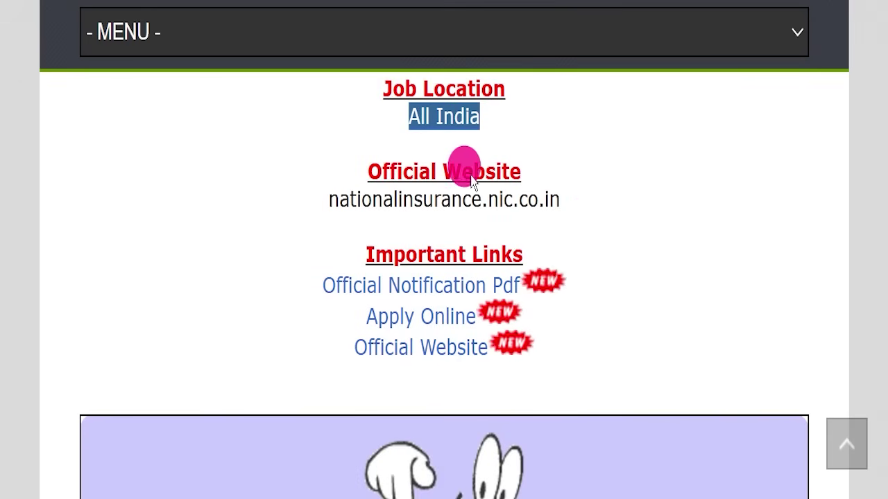
# - Highlight the official website address nationalinsurance.nic.co.in while reading the Official Website section
pyautogui.moveTo(310, 202); pyautogui.dragTo(605, 213)
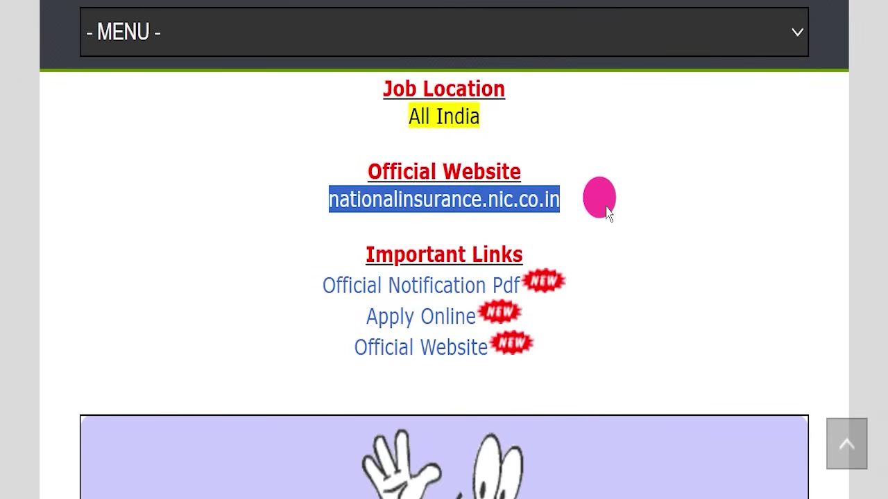
pyautogui.moveTo(335, 186); pyautogui.dragTo(616, 222)
pyautogui.click(611, 204)
pyautogui.scroll(-1, 680, 194)
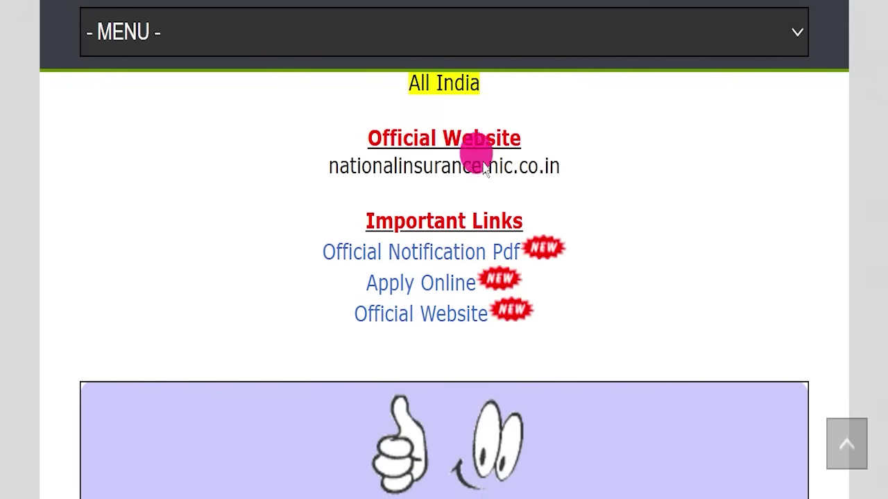
# - Mark the entries under Important Links and open the official notification PDF
pyautogui.moveTo(364, 226); pyautogui.dragTo(653, 224)
pyautogui.moveTo(653, 258); pyautogui.dragTo(630, 337)
pyautogui.moveTo(294, 265); pyautogui.dragTo(530, 279)
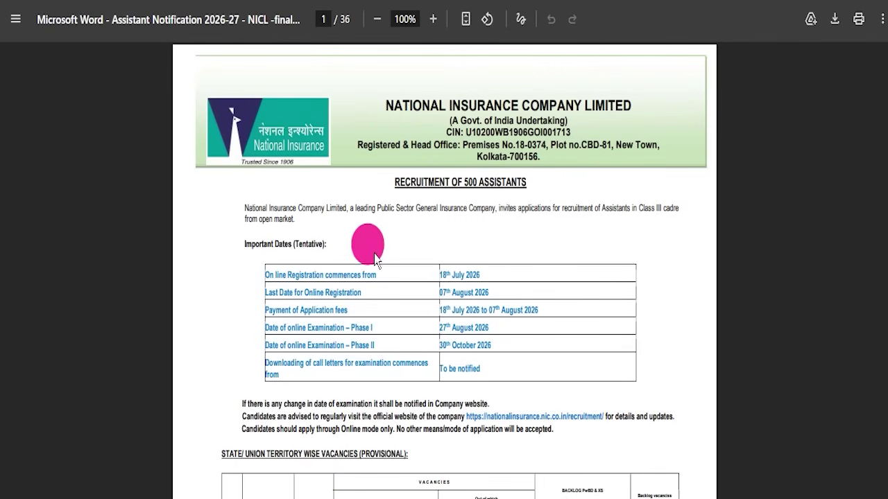
# - Read the important dates table and the state-wise vacancies in the notification, highlighting the rows being read
pyautogui.moveTo(278, 282); pyautogui.dragTo(462, 373)
pyautogui.scroll(-5, 433, 340)
pyautogui.moveTo(251, 230); pyautogui.dragTo(336, 380)
pyautogui.scroll(-13, 334, 335)
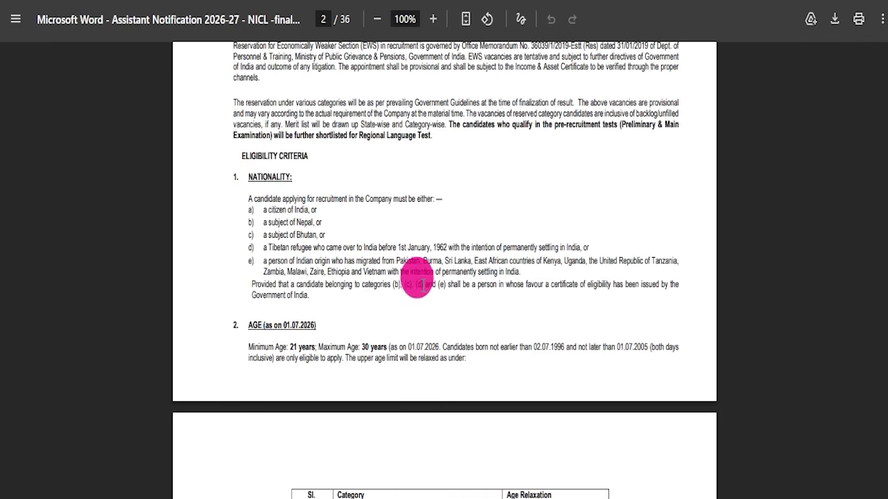
# - Highlight the nationality criteria and the age relaxation categories while reading the notification's eligibility criteria
pyautogui.moveTo(269, 209); pyautogui.dragTo(360, 290)
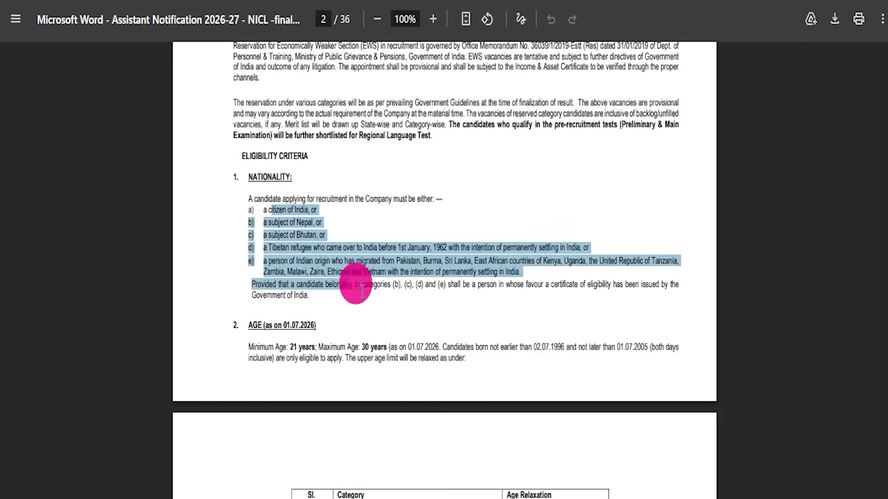
pyautogui.scroll(-4, 353, 319)
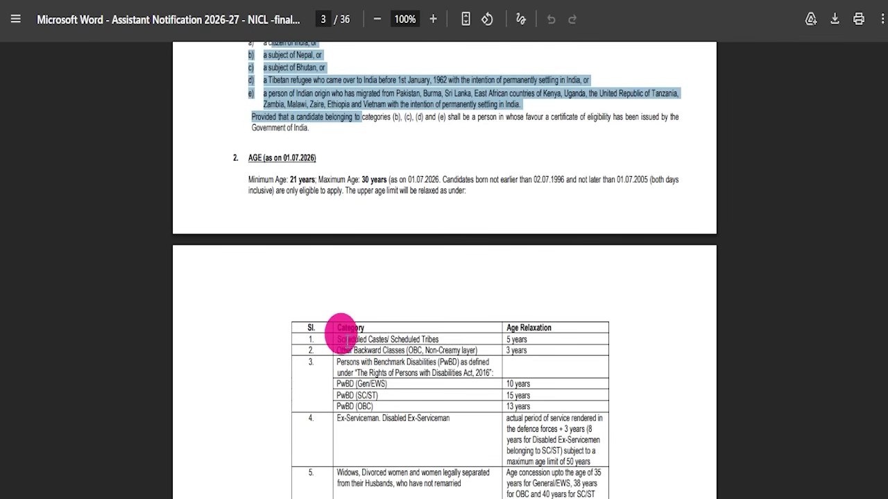
pyautogui.moveTo(347, 339); pyautogui.dragTo(392, 403)
pyautogui.scroll(-12, 452, 410)
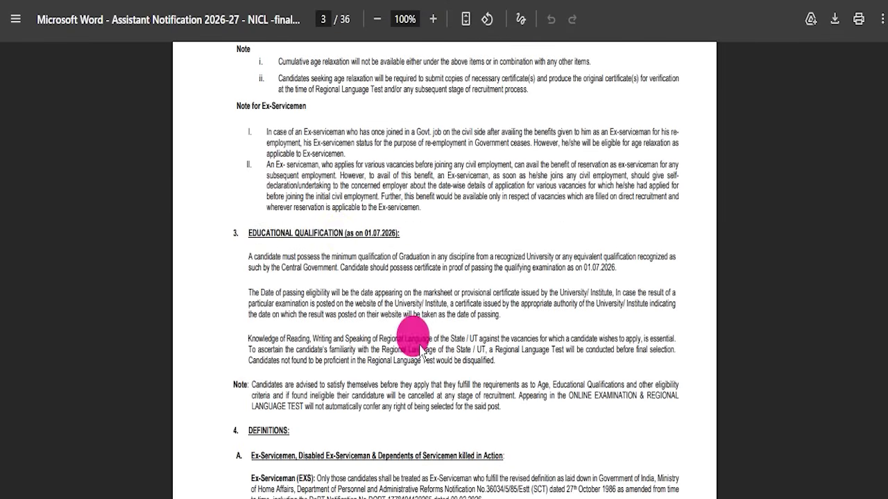
# - Read the educational qualification, the ex-servicemen definitions and the Economically Weaker Section rules in the notification
pyautogui.moveTo(309, 356); pyautogui.dragTo(327, 363)
pyautogui.scroll(-16, 403, 352)
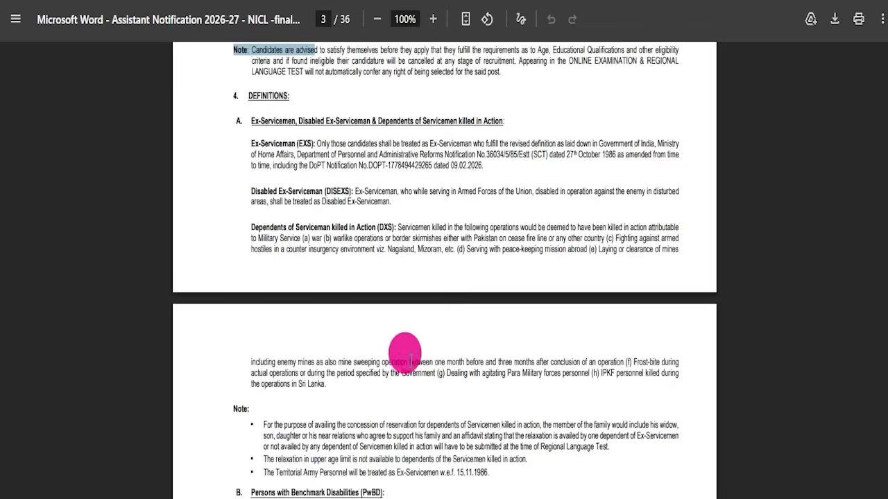
pyautogui.scroll(-20, 380, 278)
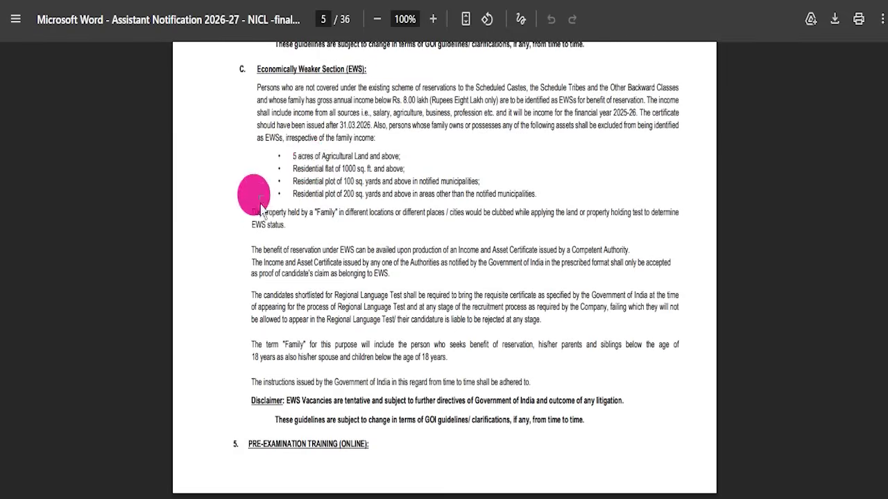
# - Read the selection procedure with the Preliminary and Main examination patterns and the notes below them
pyautogui.scroll(14, 347, 201)
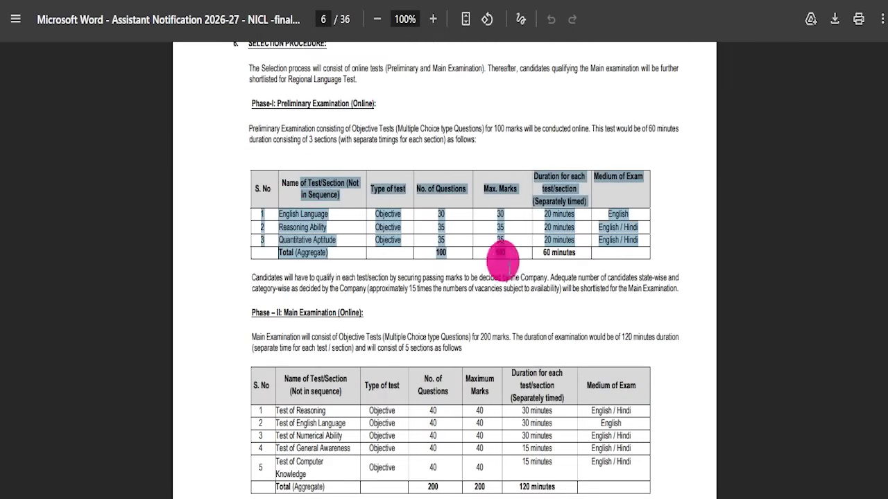
pyautogui.scroll(-4, 433, 255)
pyautogui.scroll(-20, 509, 327)
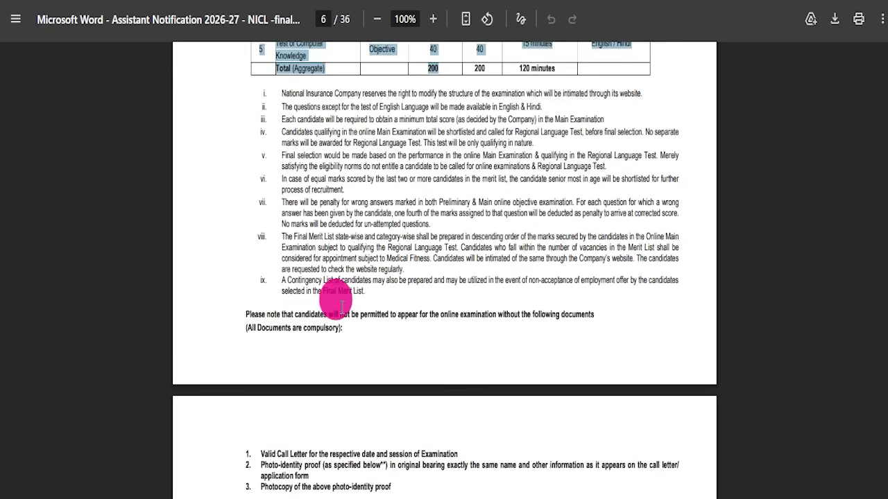
# - Look through the provisional list of examination centres by zone, state and city
pyautogui.scroll(-10, 386, 323)
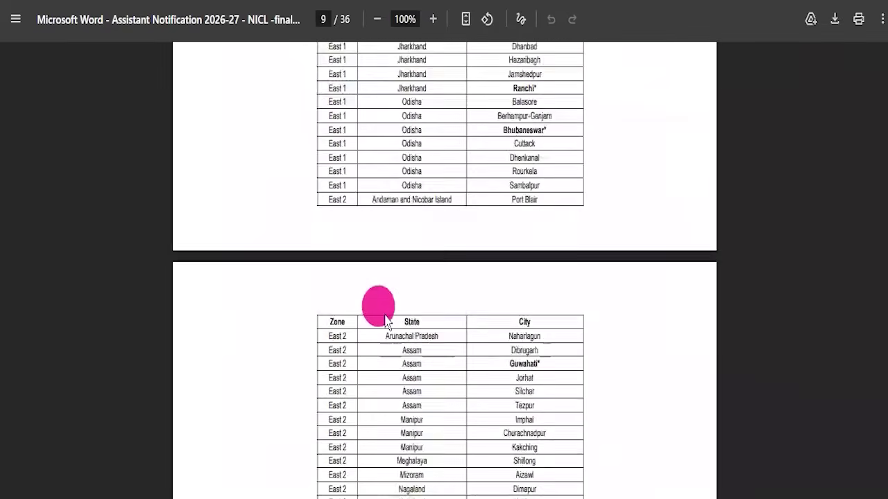
pyautogui.scroll(12, 387, 322)
pyautogui.scroll(-4, 272, 264)
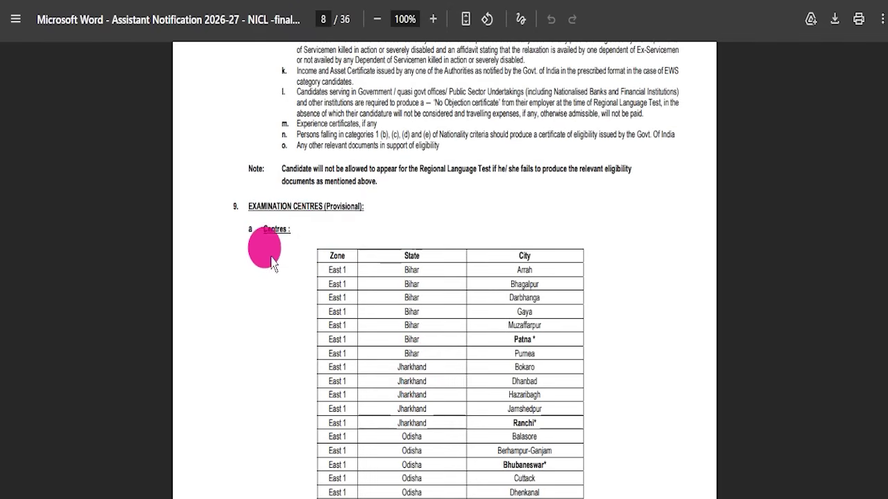
pyautogui.scroll(-20, 430, 361)
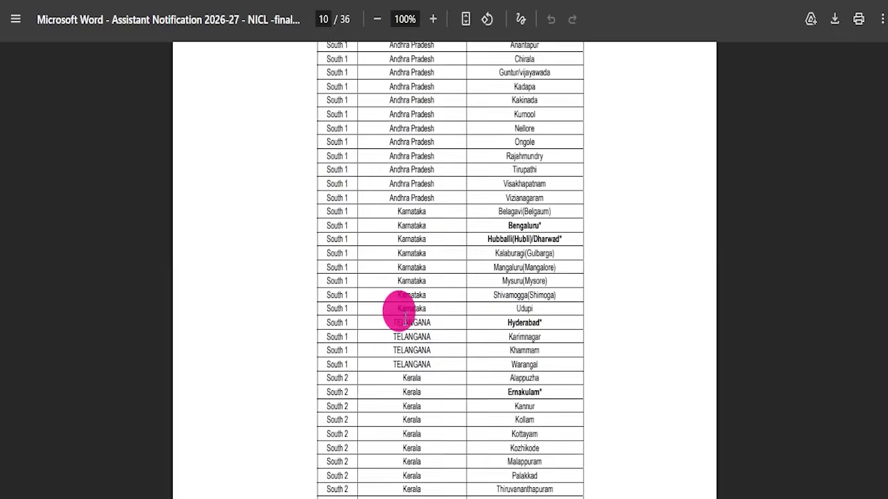
pyautogui.scroll(-10, 406, 299)
# - Read the application fees, the How to Apply instructions and the document scanning and upload guidelines, continuing to the notification's closing section
pyautogui.scroll(6, 416, 305)
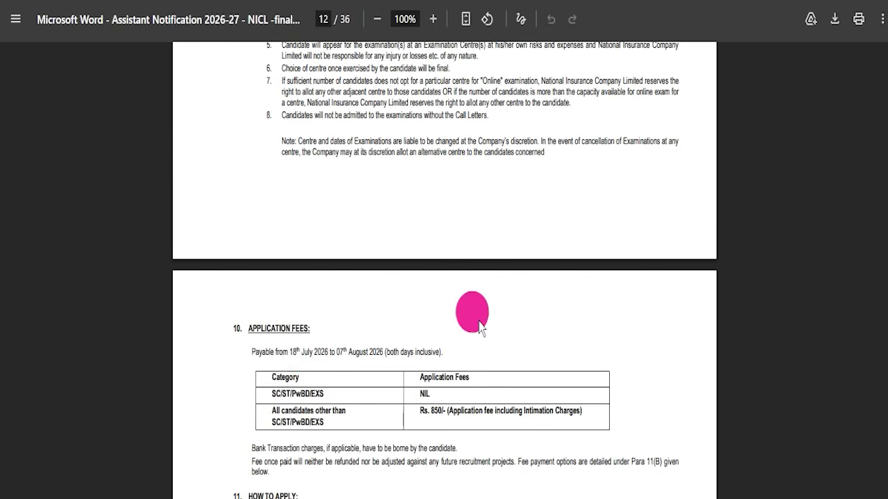
pyautogui.scroll(-6, 275, 357)
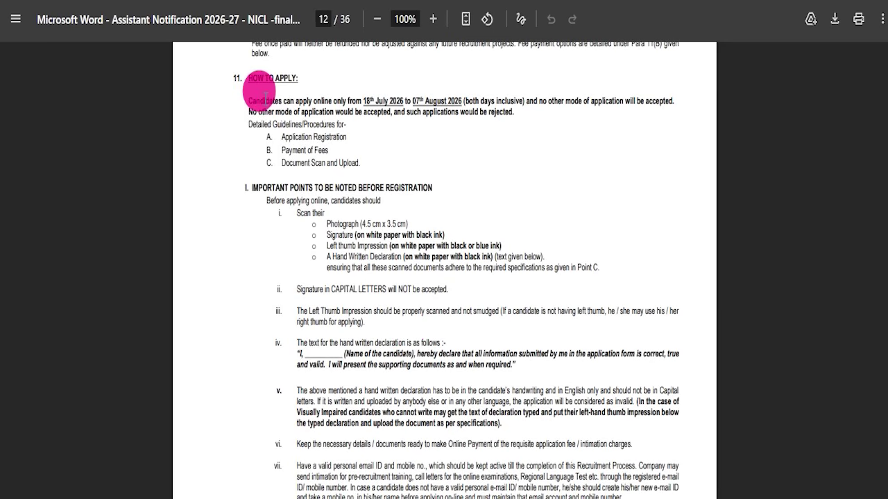
pyautogui.scroll(-10, 377, 298)
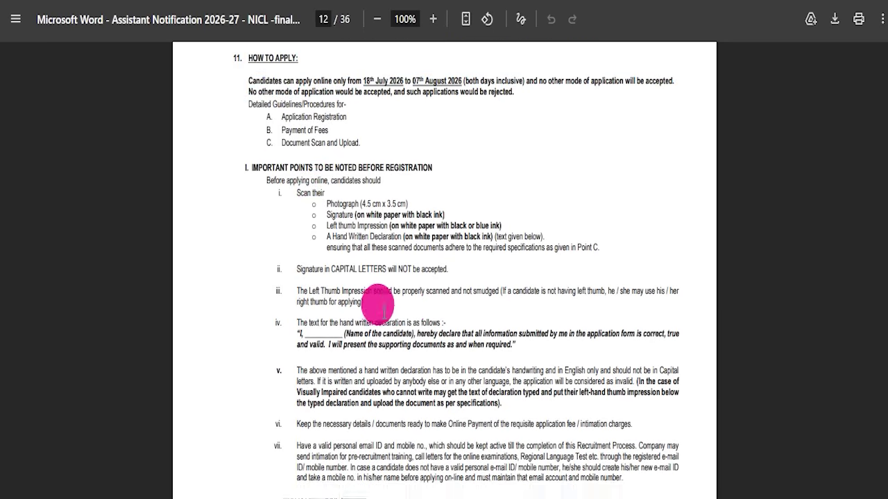
pyautogui.scroll(-10, 374, 295)
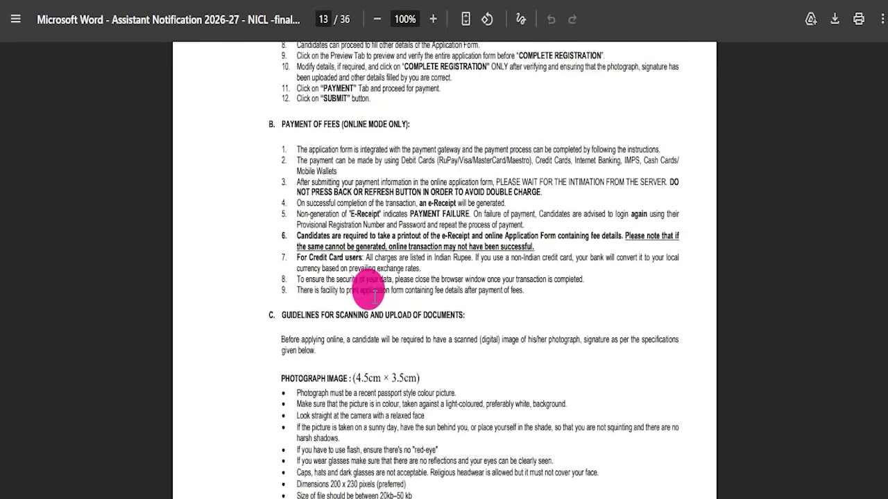
pyautogui.scroll(-20, 355, 286)
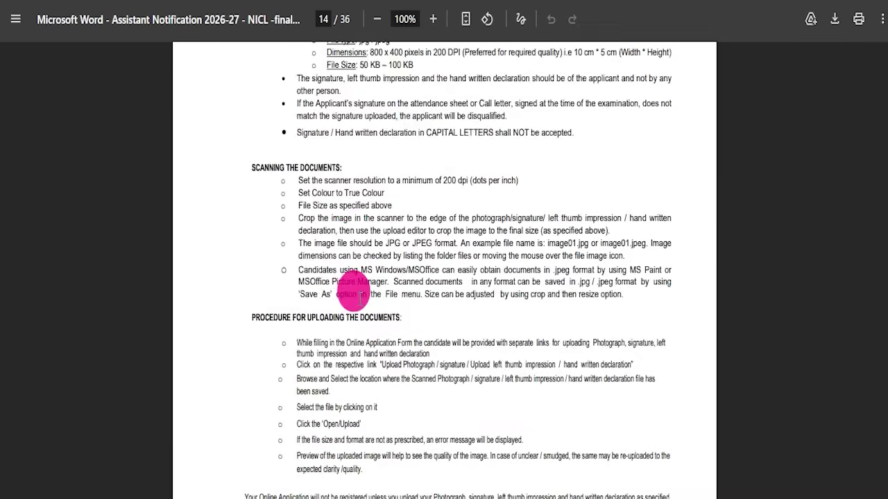
pyautogui.scroll(-20, 390, 248)
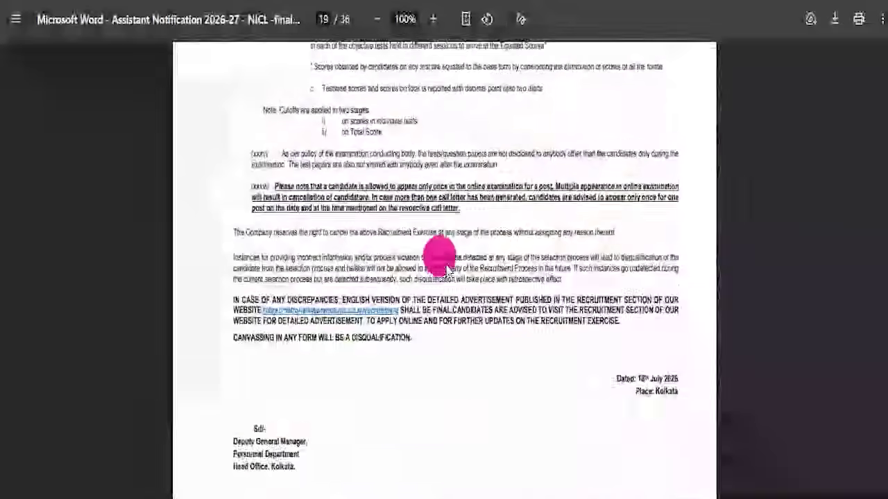
# - Return to the notification's first page and switch to the National Insurance online application portal
pyautogui.moveTo(885, 294); pyautogui.dragTo(885, 49)
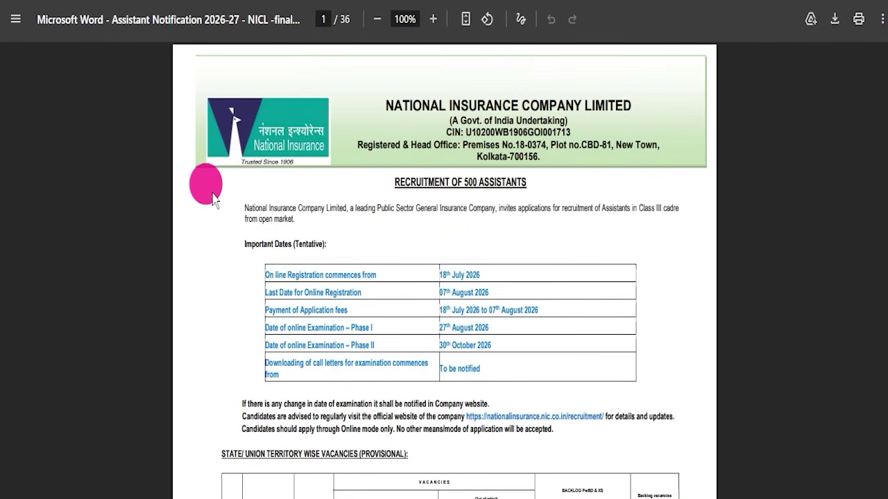
pyautogui.click(153, 2)
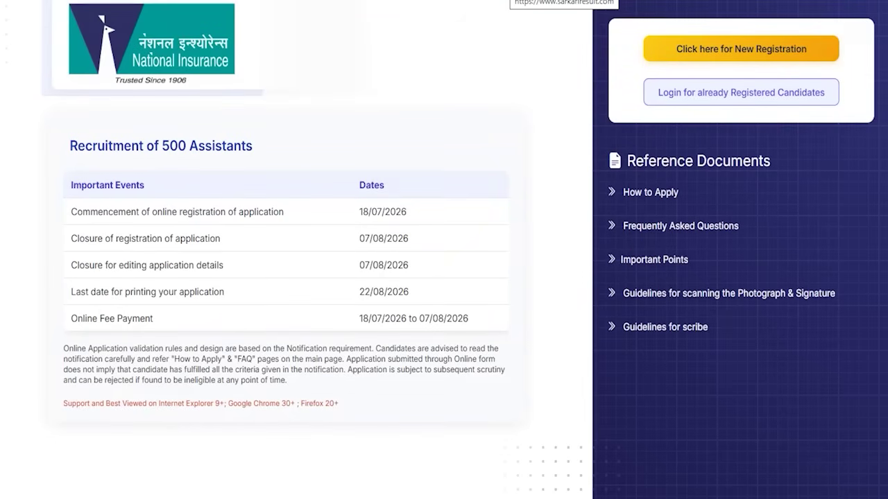
# - Open the login form for already registered candidates, mark its registration number, password and security code fields, and close it
pyautogui.moveTo(495, 120); pyautogui.dragTo(639, 102)
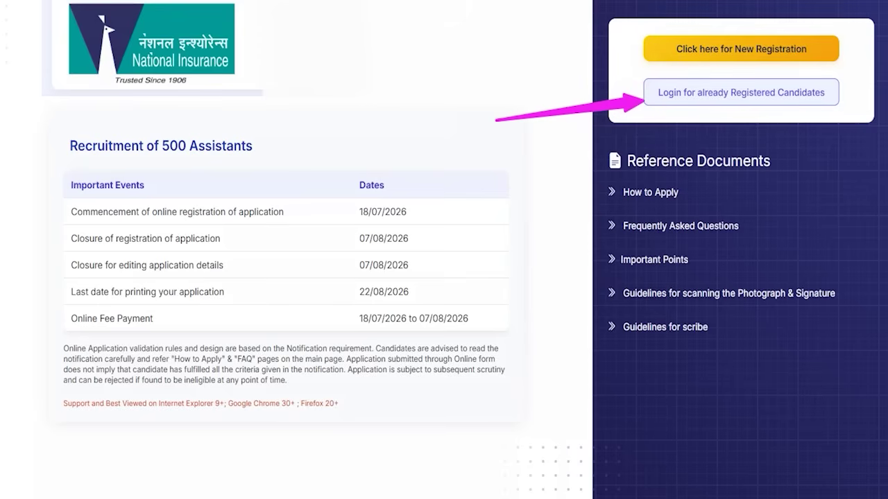
pyautogui.click(686, 93)
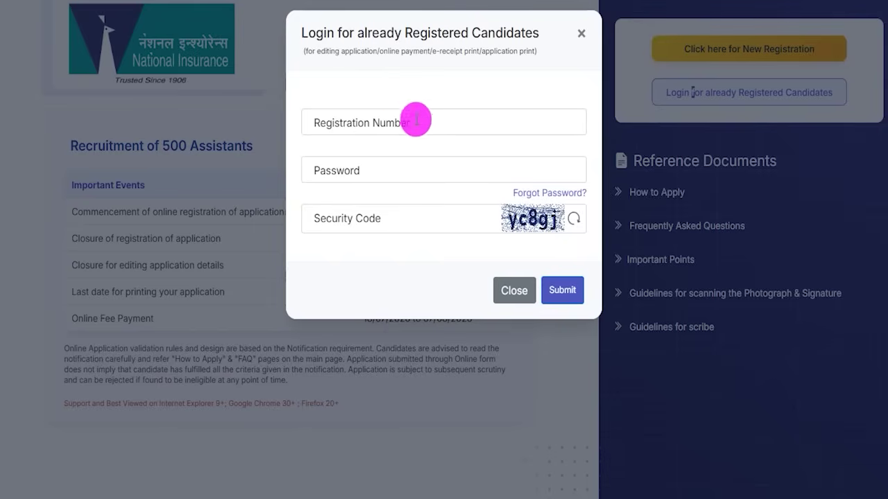
pyautogui.moveTo(412, 116); pyautogui.dragTo(450, 82)
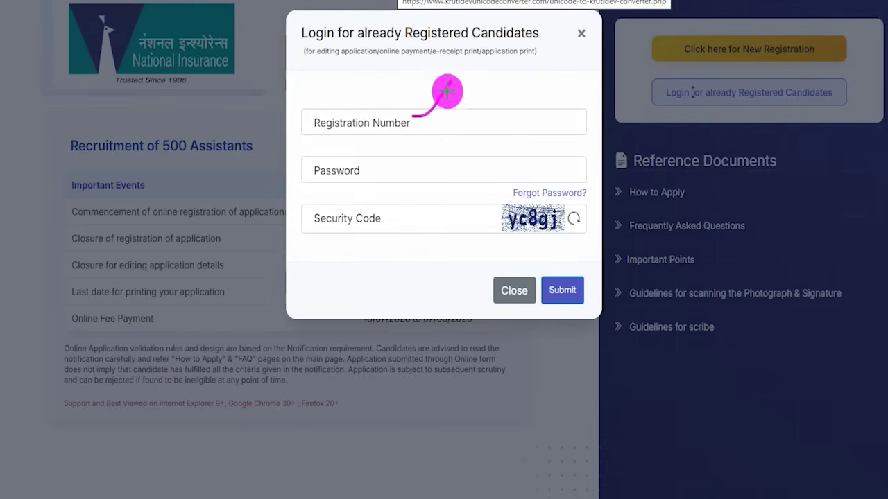
pyautogui.moveTo(396, 168); pyautogui.dragTo(434, 138)
pyautogui.moveTo(502, 236); pyautogui.dragTo(570, 235)
pyautogui.moveTo(390, 220); pyautogui.dragTo(425, 189)
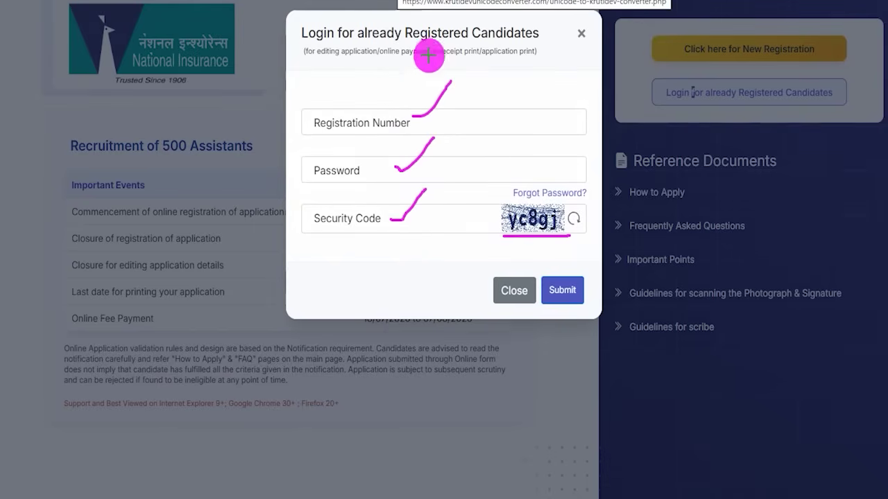
pyautogui.moveTo(602, 151); pyautogui.dragTo(583, 266)
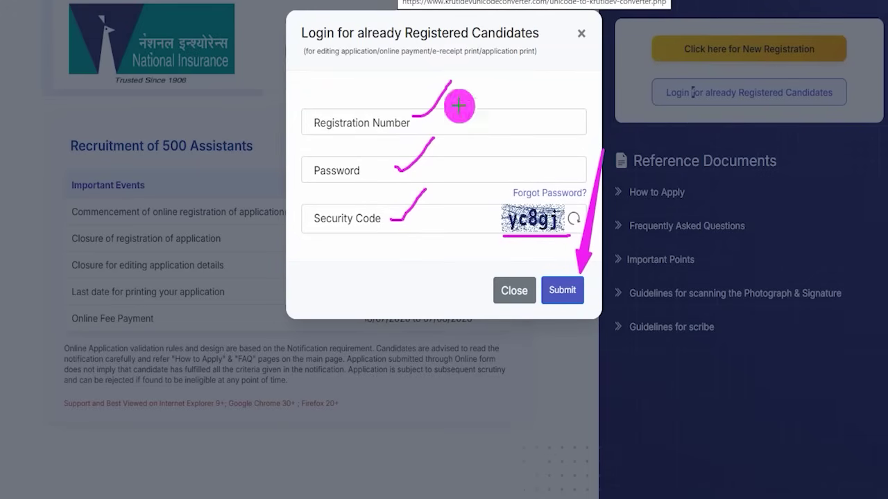
pyautogui.press('Escape')
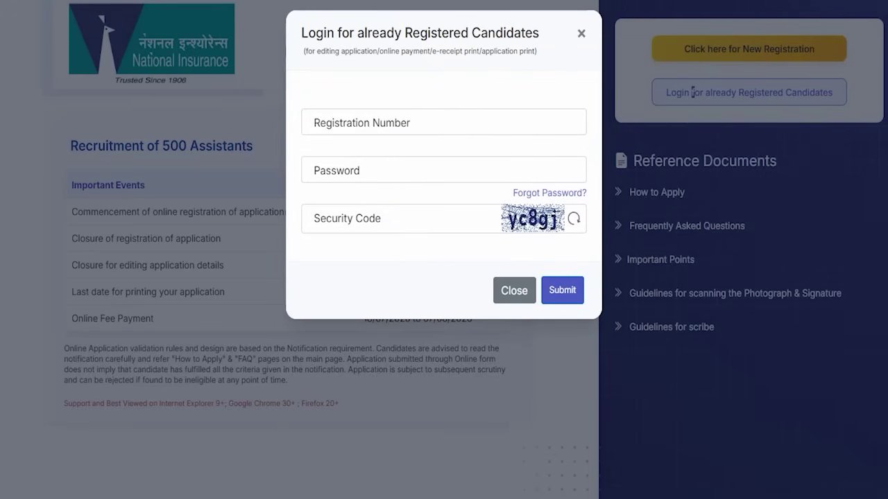
pyautogui.click(582, 35)
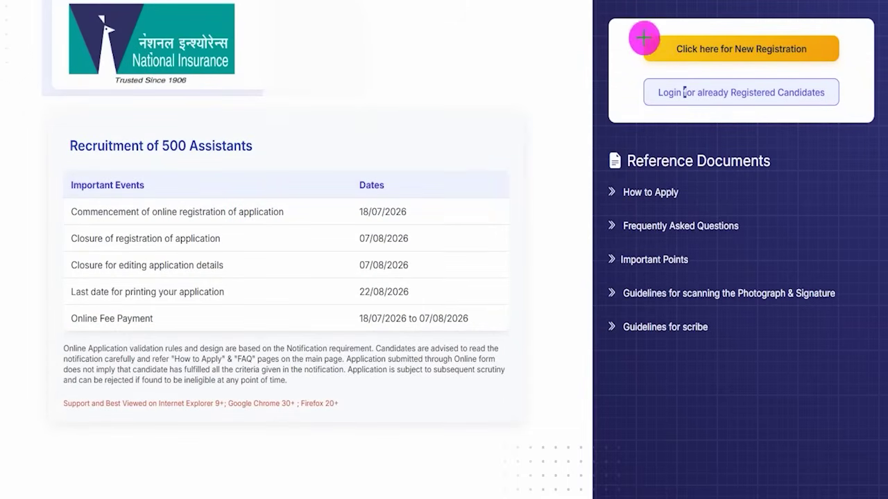
# - Mark the new registration option on the portal and start a new registration
pyautogui.moveTo(626, 24)
pyautogui.mouseDown()
pyautogui.moveTo(742, 59)
pyautogui.moveTo(855, 71)
pyautogui.mouseUp()
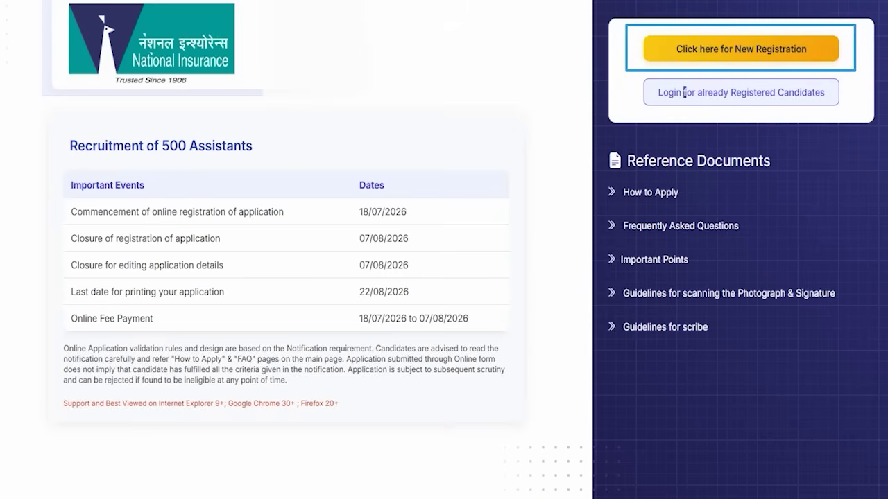
pyautogui.press('Escape')
pyautogui.click(694, 60)
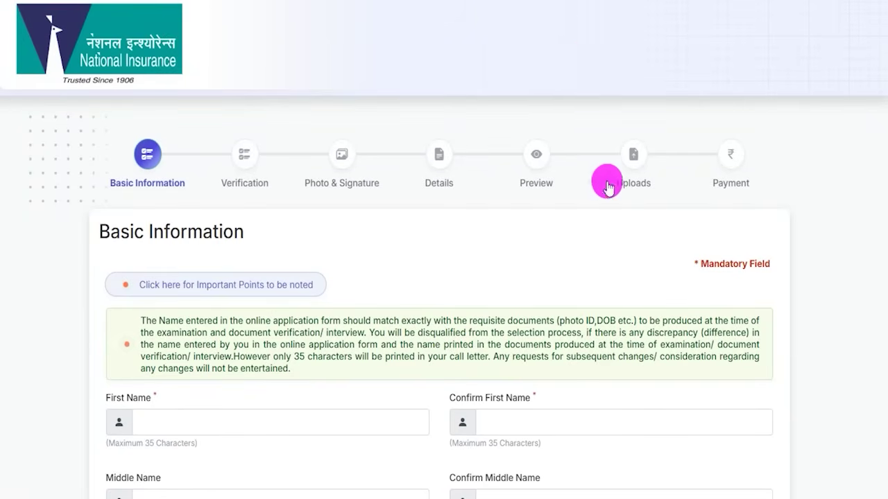
# - Mark the first, middle and last name fields and their confirmation fields in the Basic Information form, and clear the marks
pyautogui.scroll(-3, 448, 248)
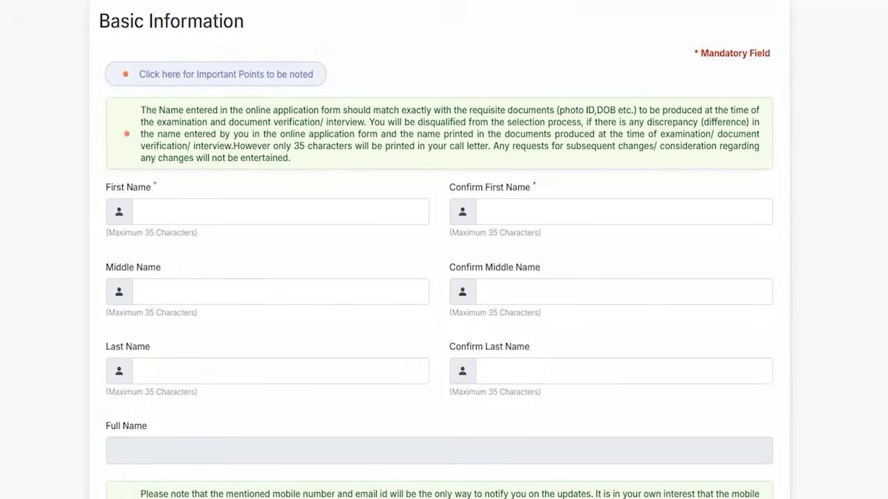
pyautogui.moveTo(199, 206); pyautogui.dragTo(232, 185)
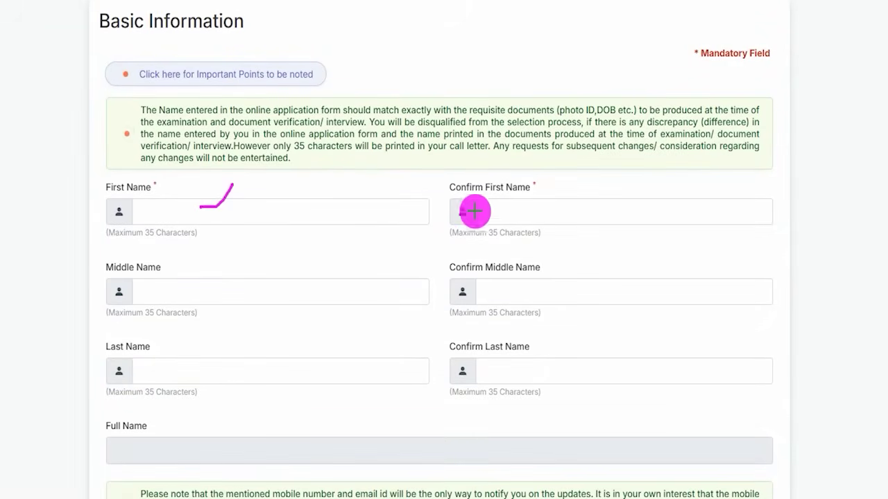
pyautogui.moveTo(538, 211); pyautogui.dragTo(559, 182)
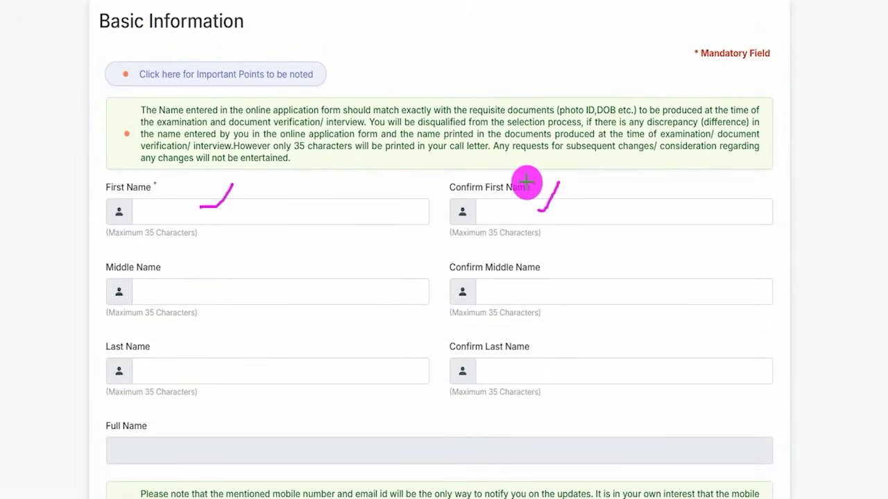
pyautogui.moveTo(247, 288)
pyautogui.mouseDown()
pyautogui.moveTo(269, 283)
pyautogui.moveTo(318, 241)
pyautogui.mouseUp()
pyautogui.moveTo(543, 290); pyautogui.dragTo(581, 263)
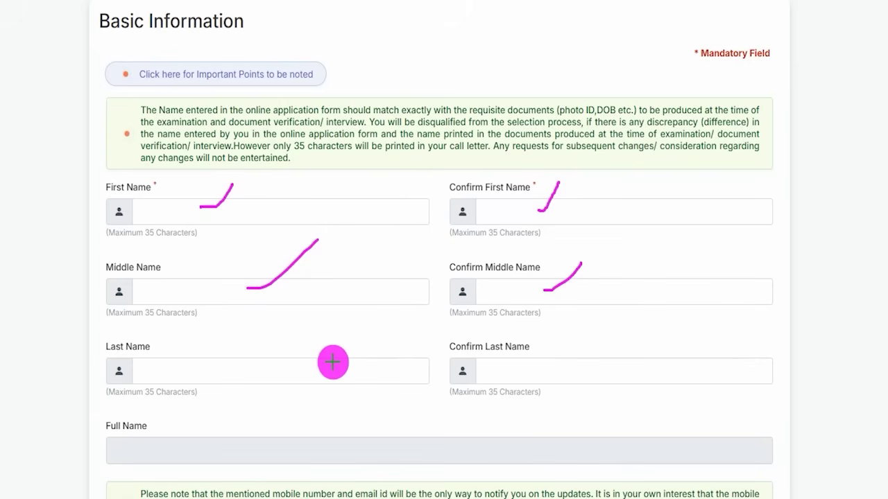
pyautogui.moveTo(256, 373); pyautogui.dragTo(304, 373)
pyautogui.moveTo(509, 373); pyautogui.dragTo(553, 373)
pyautogui.moveTo(320, 293); pyautogui.dragTo(350, 292)
pyautogui.moveTo(333, 364); pyautogui.dragTo(364, 367)
pyautogui.moveTo(584, 301); pyautogui.dragTo(593, 301)
pyautogui.moveTo(570, 378); pyautogui.dragTo(595, 378)
pyautogui.press('Escape')
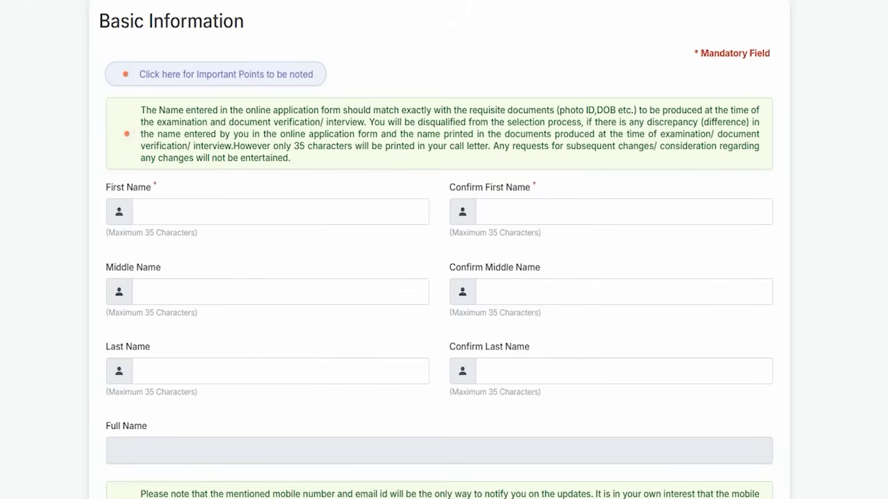
# - Mark the mobile number, confirm mobile, alternative number and email ID fields, and choose gmail.com as the email domain
pyautogui.scroll(-6, 301, 268)
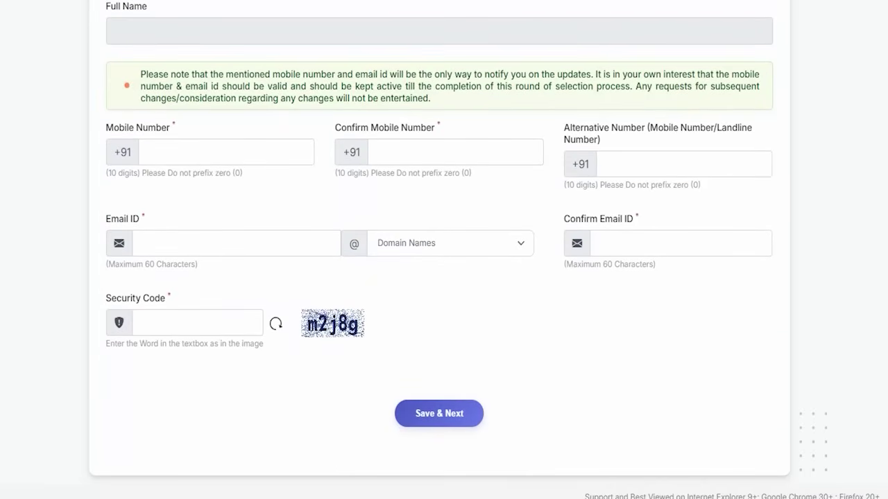
pyautogui.moveTo(199, 154); pyautogui.dragTo(268, 109)
pyautogui.moveTo(447, 147); pyautogui.dragTo(480, 112)
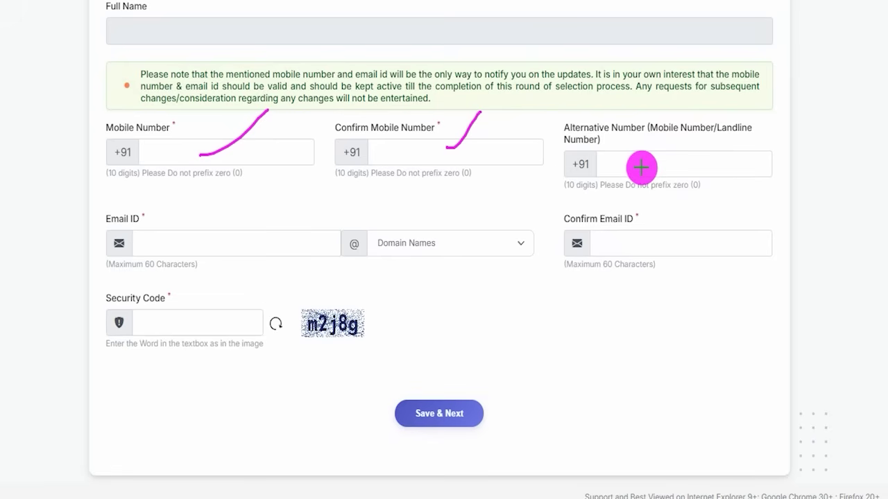
pyautogui.moveTo(640, 164)
pyautogui.mouseDown()
pyautogui.moveTo(668, 137)
pyautogui.moveTo(729, 165)
pyautogui.mouseUp()
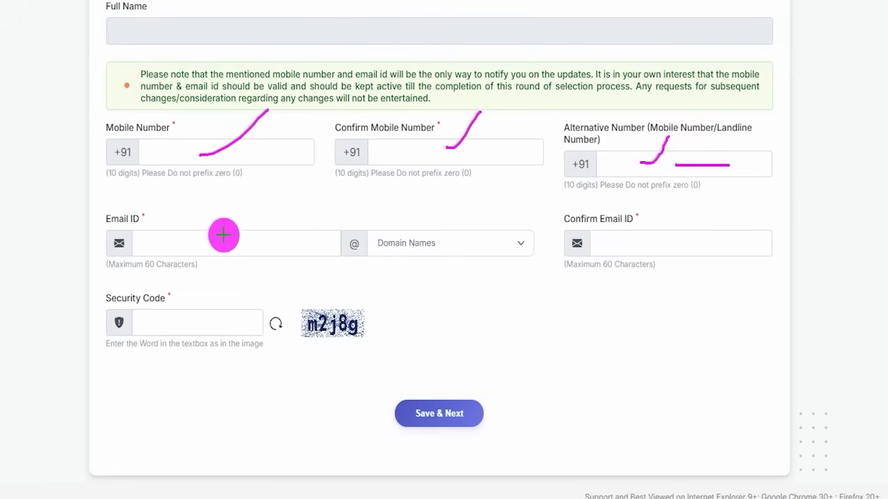
pyautogui.moveTo(197, 241); pyautogui.dragTo(232, 210)
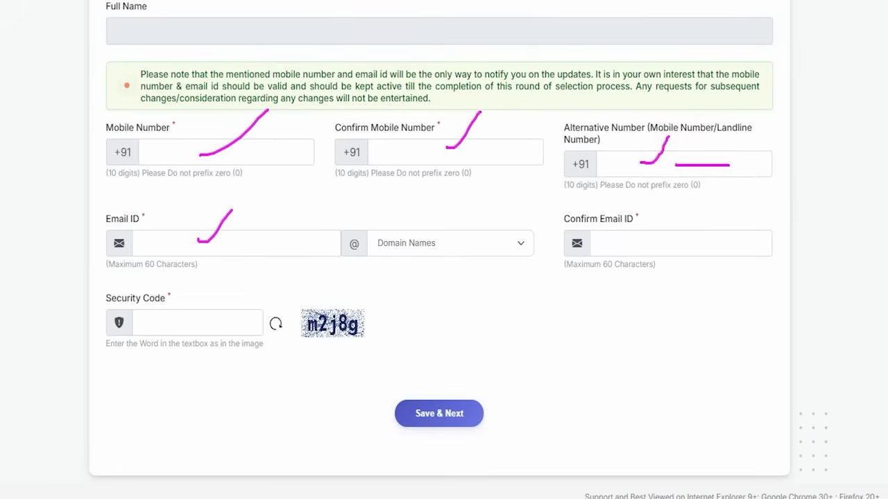
pyautogui.click(430, 243)
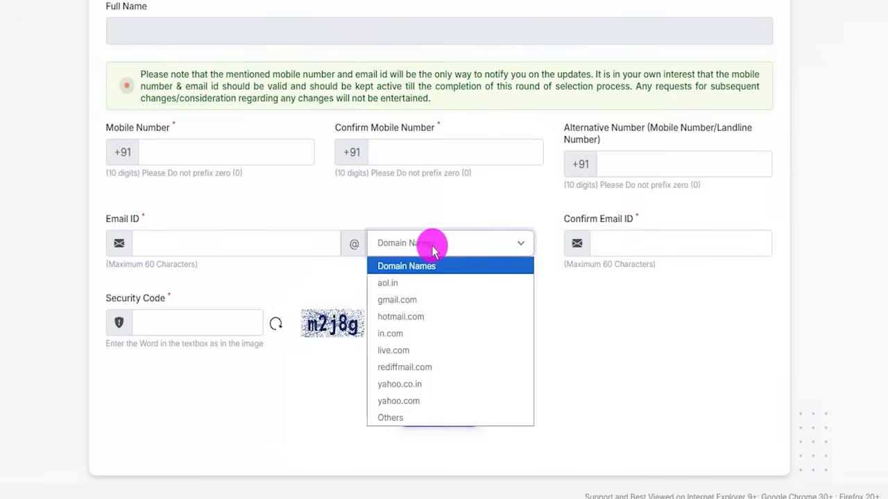
pyautogui.click(413, 301)
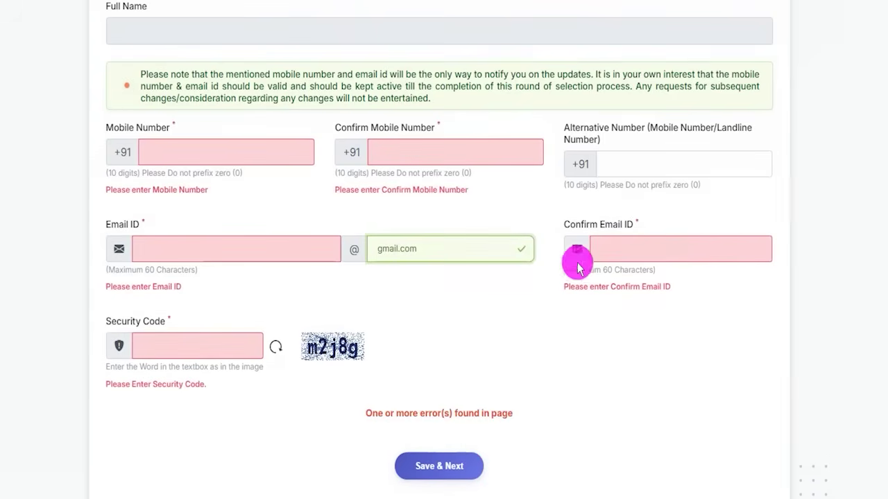
# - Mark the confirm email ID and security code fields, and save the basic information to continue to OTP verification
pyautogui.moveTo(638, 249); pyautogui.dragTo(679, 197)
pyautogui.moveTo(313, 361); pyautogui.dragTo(372, 362)
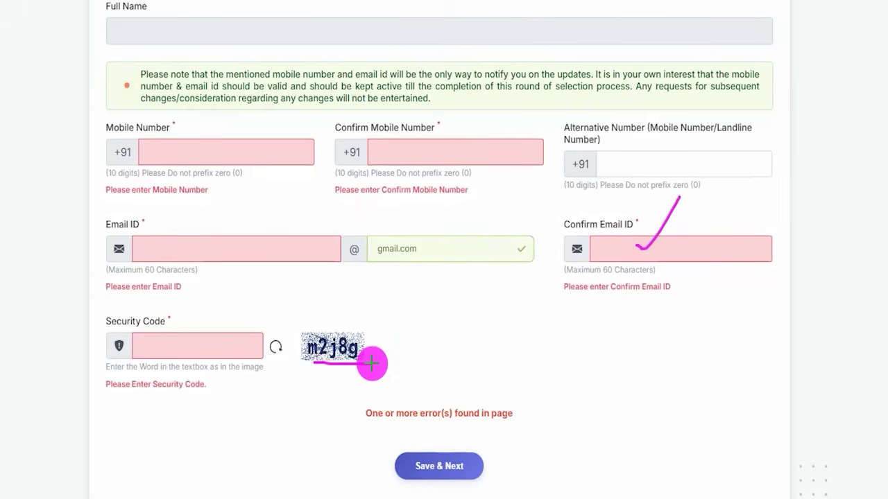
pyautogui.moveTo(224, 345); pyautogui.dragTo(266, 301)
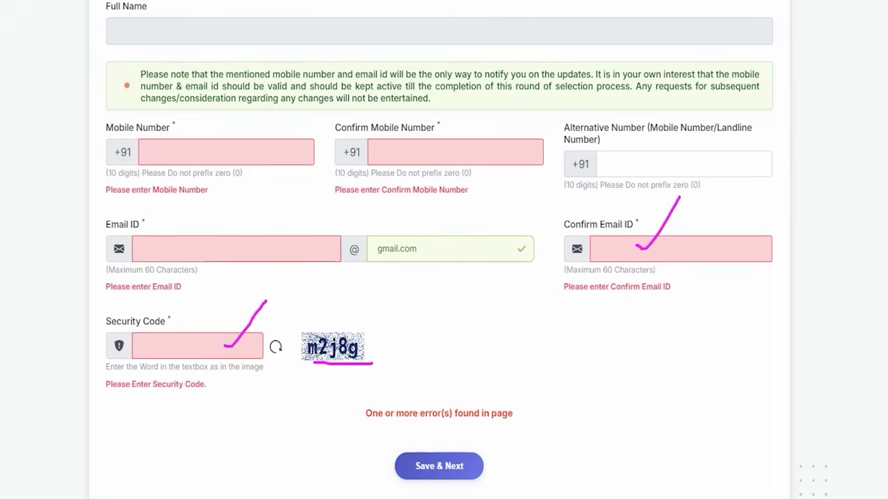
pyautogui.moveTo(656, 376); pyautogui.dragTo(483, 458)
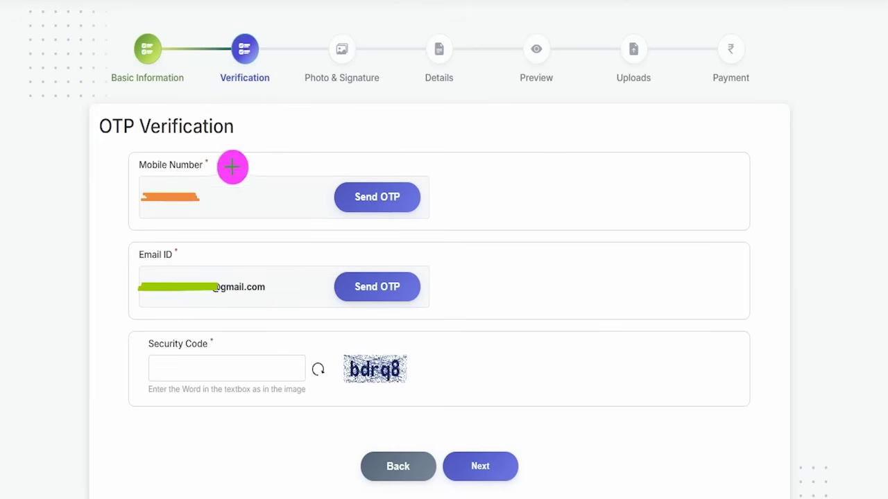
# - Mark the mobile number, email ID and security code sections on the OTP Verification page
pyautogui.moveTo(213, 167); pyautogui.dragTo(244, 139)
pyautogui.moveTo(178, 263); pyautogui.dragTo(206, 233)
pyautogui.moveTo(409, 379); pyautogui.dragTo(449, 335)
pyautogui.moveTo(185, 372); pyautogui.dragTo(227, 369)
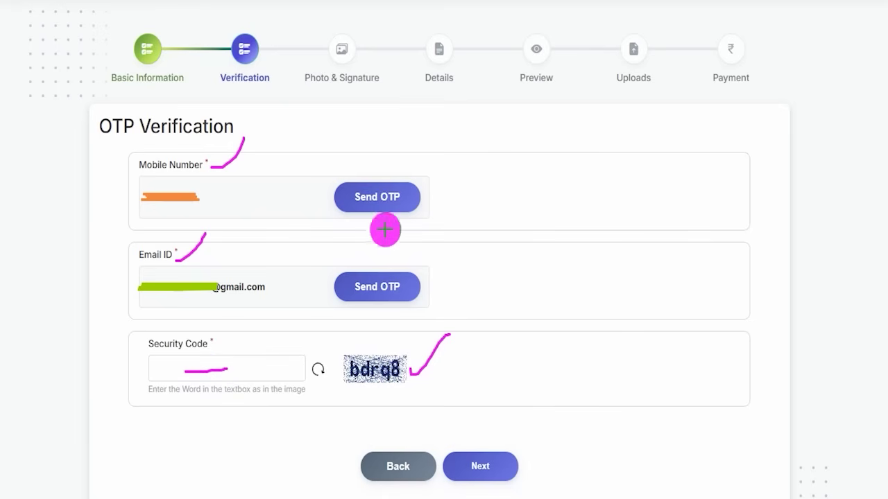
# - Mark the Send OTP options for mobile and email with the space beside each, and mark the security code again
pyautogui.moveTo(423, 195); pyautogui.dragTo(451, 164)
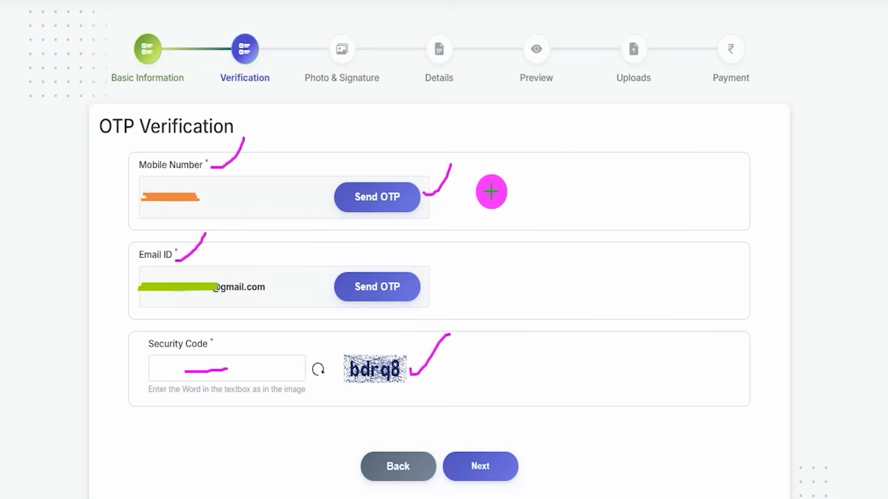
pyautogui.moveTo(491, 191); pyautogui.dragTo(527, 161)
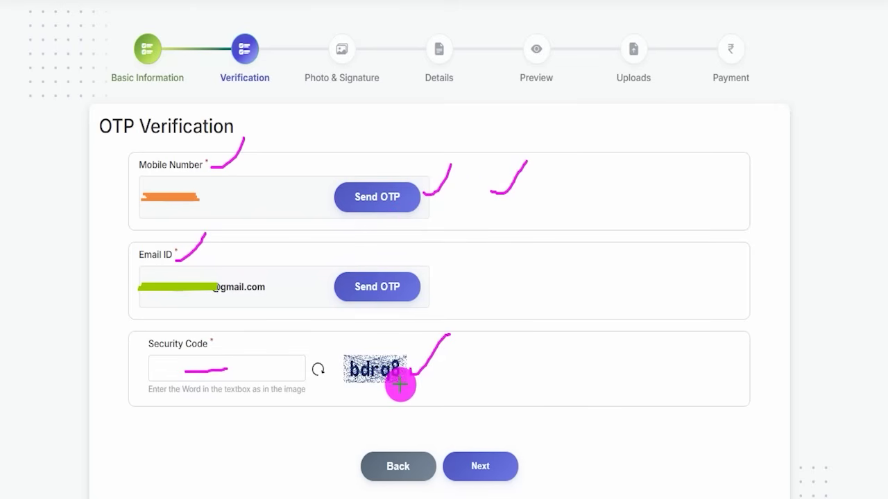
pyautogui.moveTo(404, 388); pyautogui.dragTo(471, 344)
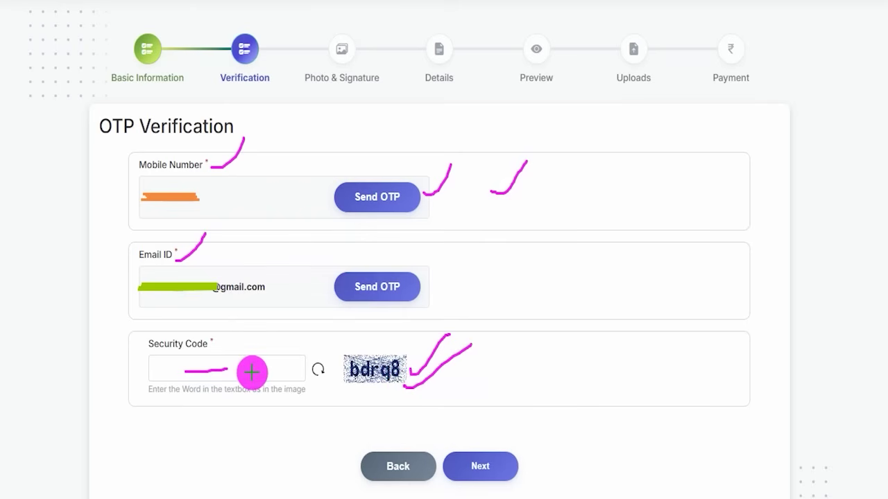
pyautogui.moveTo(419, 286); pyautogui.dragTo(461, 248)
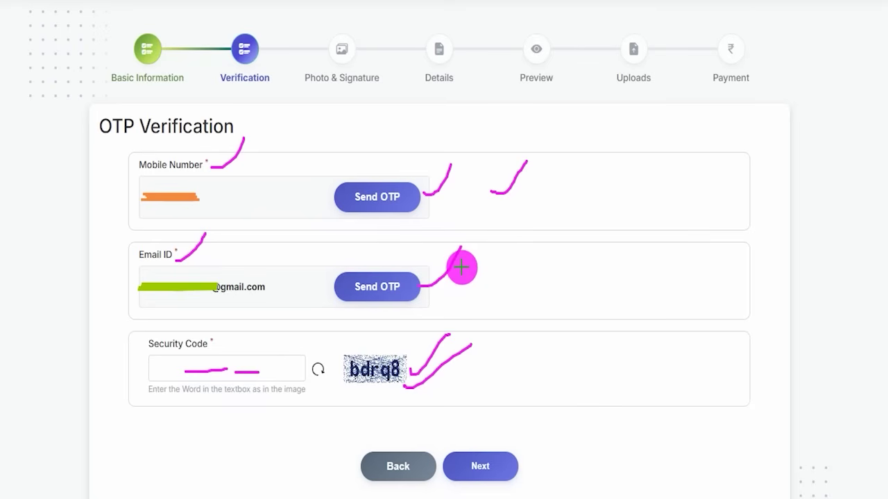
pyautogui.moveTo(485, 277); pyautogui.dragTo(529, 243)
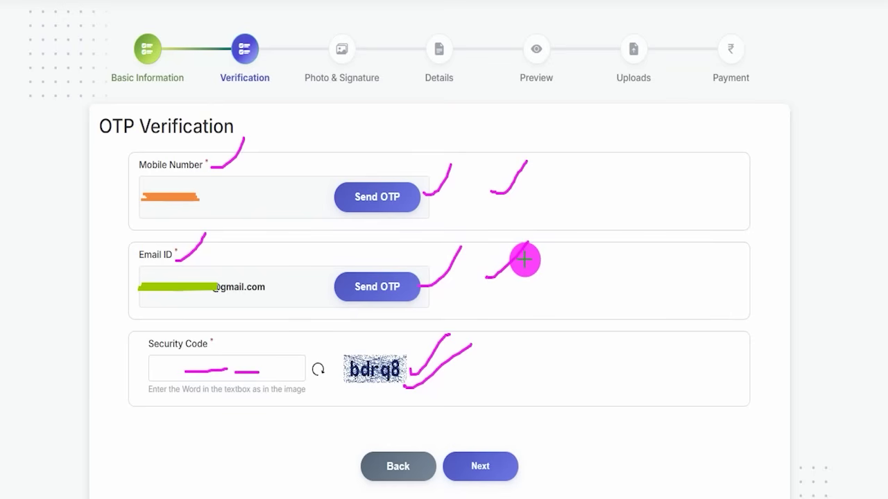
# - Mark the mobile number and email ID sections once more and proceed to the Photo & Signature stage
pyautogui.moveTo(236, 180); pyautogui.dragTo(265, 156)
pyautogui.moveTo(242, 275); pyautogui.dragTo(275, 227)
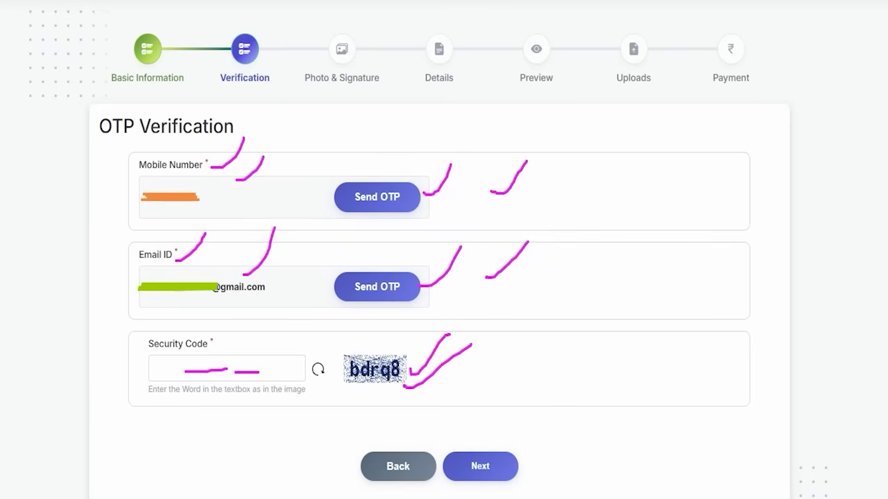
pyautogui.moveTo(605, 284); pyautogui.dragTo(513, 451)
pyautogui.click(510, 459)
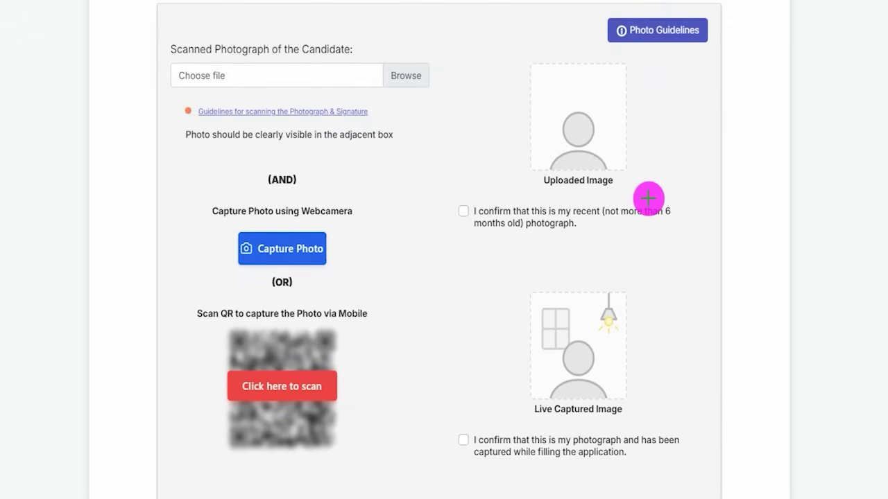
# - Mark the uploaded image box, the mobile QR scan option and the live captured image box for the candidate's photograph
pyautogui.moveTo(354, 2); pyautogui.dragTo(330, 14)
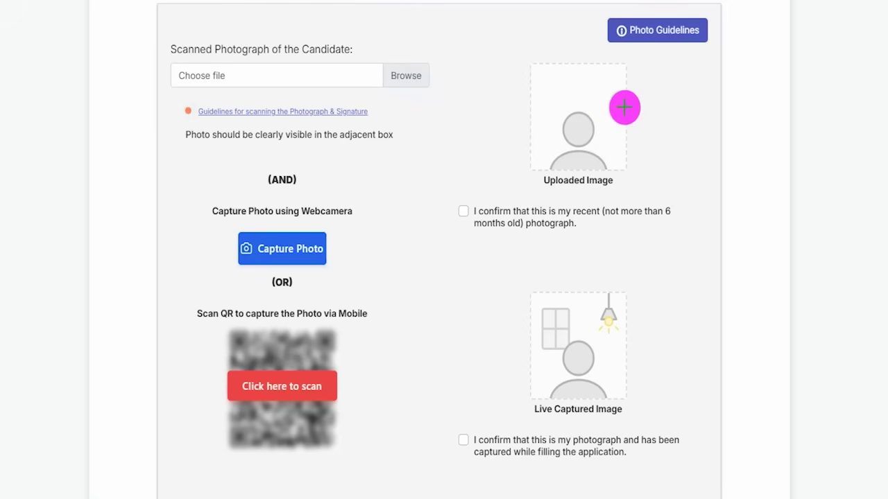
pyautogui.moveTo(629, 108)
pyautogui.mouseDown()
pyautogui.moveTo(631, 91)
pyautogui.moveTo(650, 79)
pyautogui.mouseUp()
pyautogui.moveTo(356, 375); pyautogui.dragTo(415, 322)
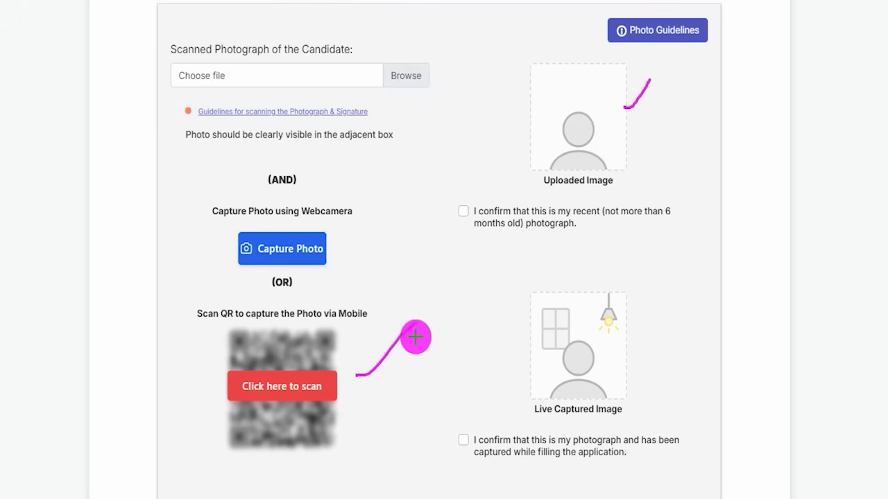
pyautogui.moveTo(612, 342); pyautogui.dragTo(637, 317)
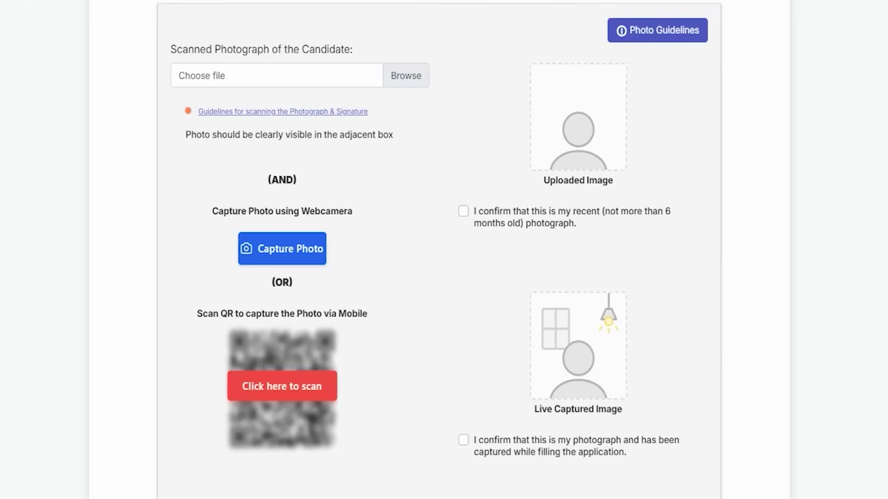
# - Mark the photo and signature scanning guidelines link, and highlight the 4.5cm × 3.5cm photo dimensions and 20kb–50 kb file size in the notification
pyautogui.moveTo(167, 94)
pyautogui.mouseDown()
pyautogui.moveTo(321, 122)
pyautogui.moveTo(395, 124)
pyautogui.mouseUp()
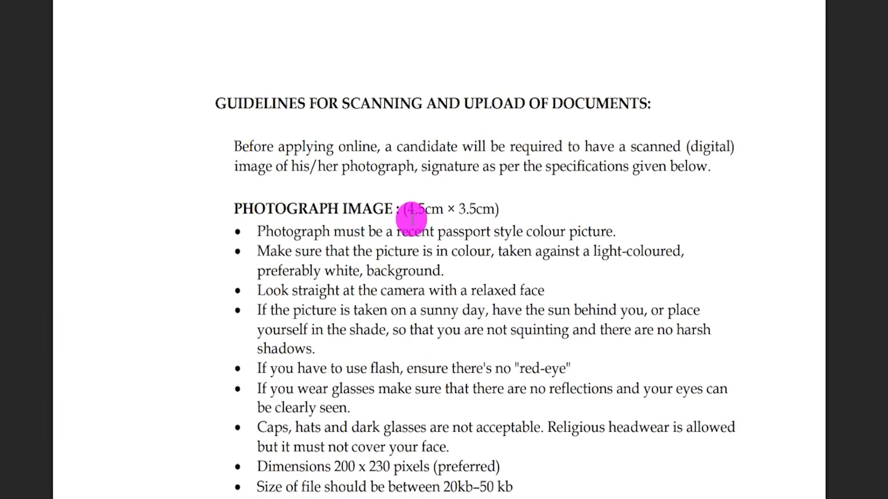
pyautogui.moveTo(407, 208); pyautogui.dragTo(482, 211)
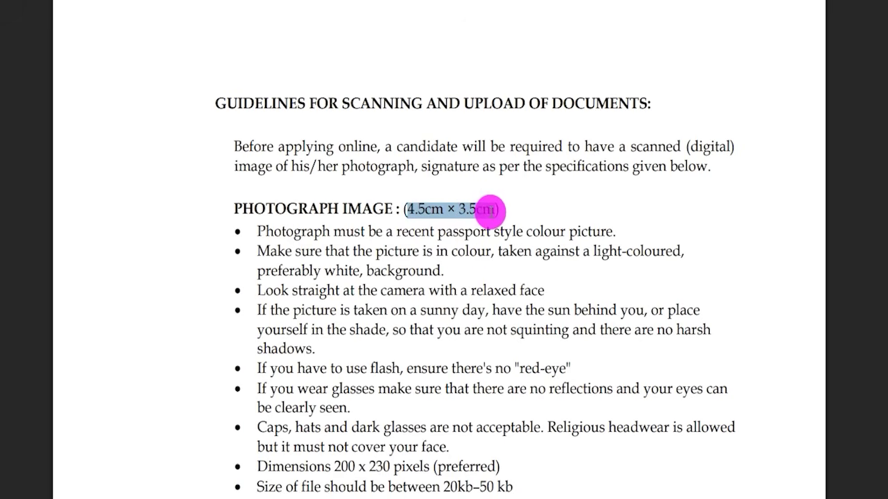
pyautogui.scroll(-2, 362, 312)
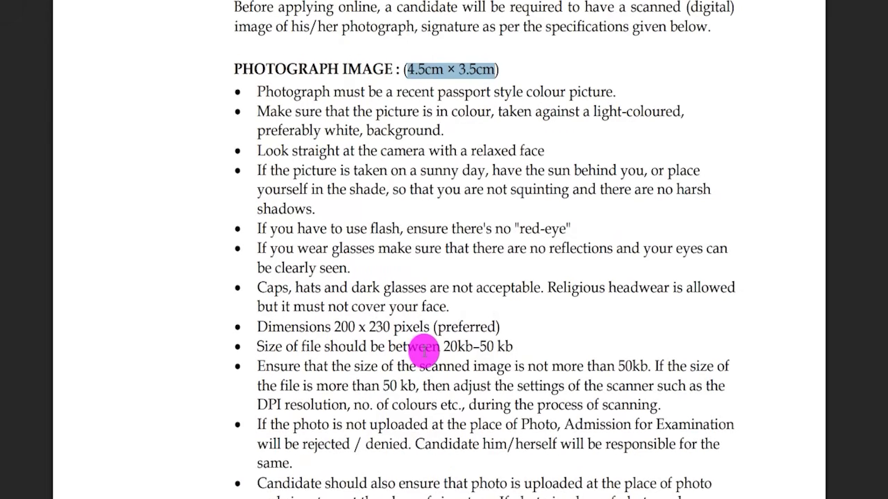
pyautogui.moveTo(445, 347); pyautogui.dragTo(508, 347)
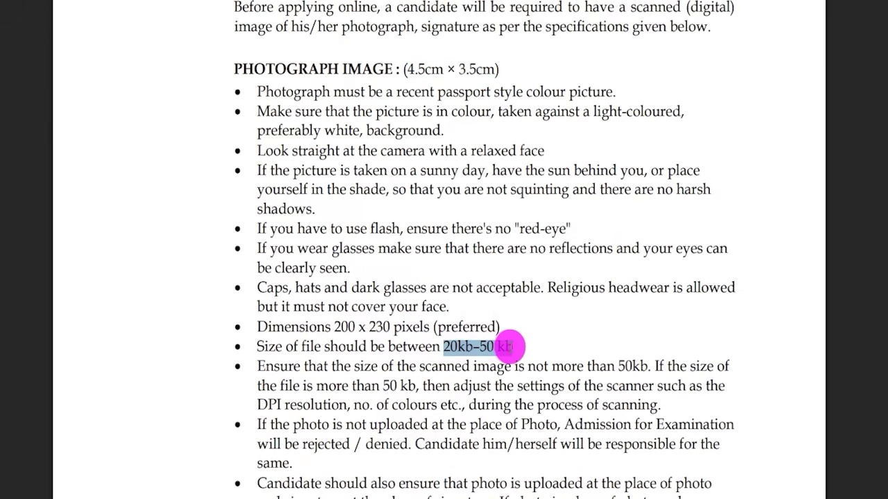
pyautogui.scroll(-2, 353, 380)
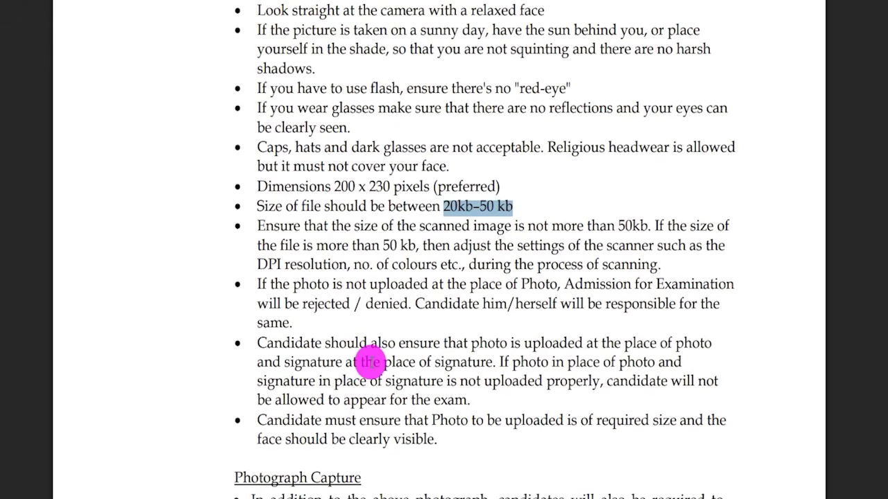
# - Read the photo capture do's and don'ts, and highlight the signature's 140 x 60 pixel dimensions and 10kb–20kb file size
pyautogui.scroll(-10, 370, 360)
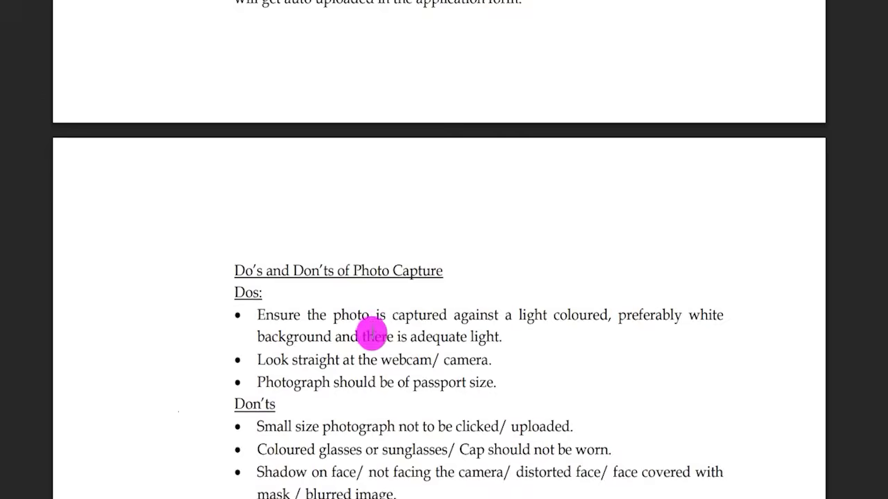
pyautogui.scroll(-2, 371, 334)
pyautogui.scroll(-2, 311, 357)
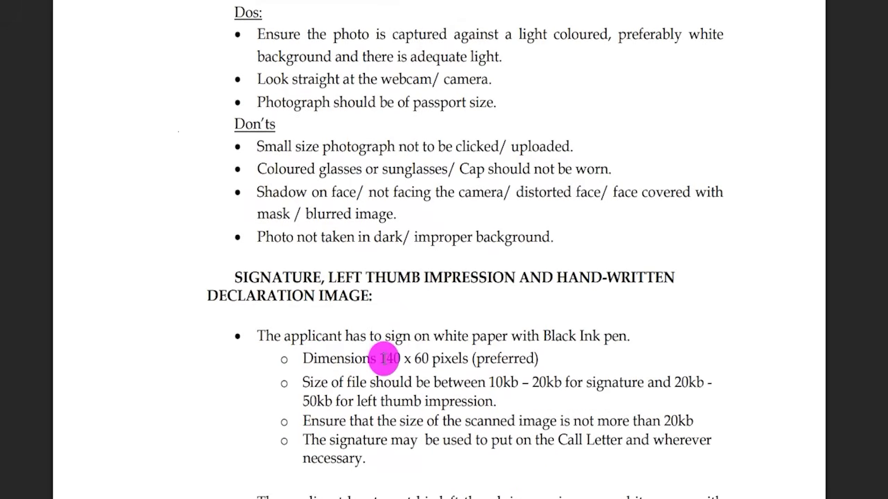
pyautogui.moveTo(381, 357); pyautogui.dragTo(454, 357)
pyautogui.moveTo(489, 382); pyautogui.dragTo(551, 382)
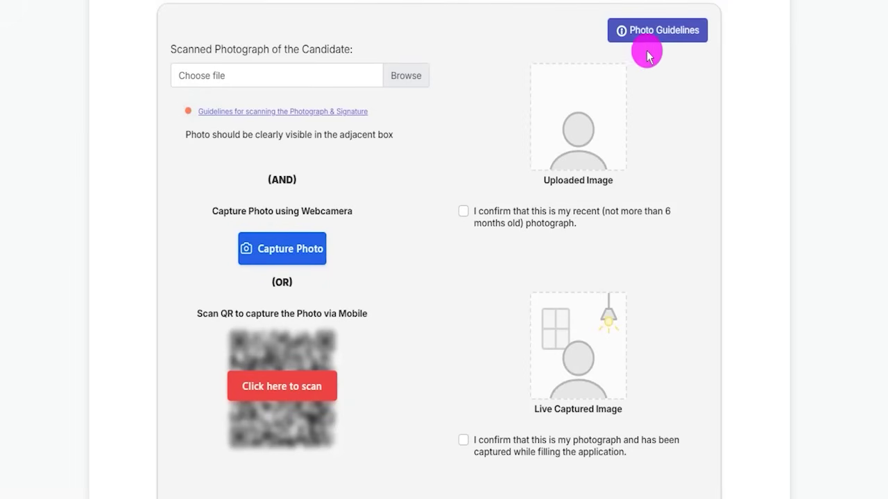
# - Open the form's photo guidelines and mark the invalid examples, from coloured background through multiple faces to photo of a screen
pyautogui.click(655, 32)
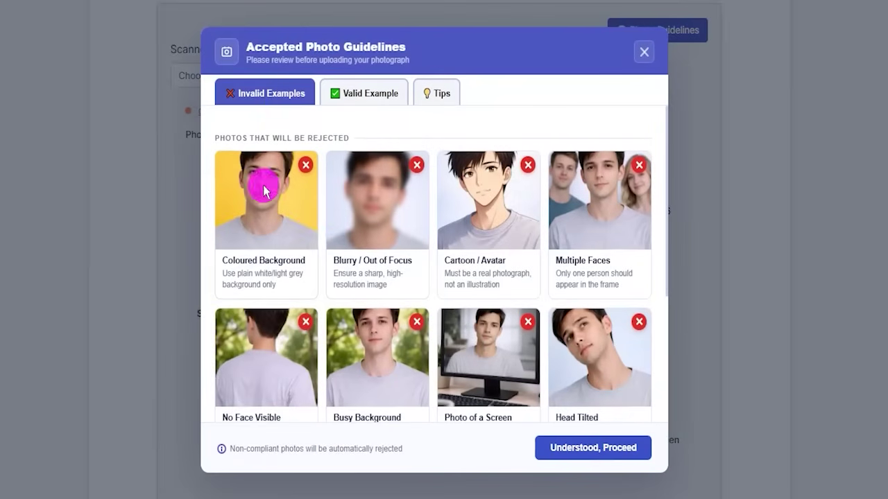
pyautogui.moveTo(298, 215); pyautogui.dragTo(335, 179)
pyautogui.moveTo(378, 219); pyautogui.dragTo(420, 192)
pyautogui.moveTo(479, 210); pyautogui.dragTo(498, 196)
pyautogui.moveTo(577, 212); pyautogui.dragTo(600, 185)
pyautogui.moveTo(315, 364); pyautogui.dragTo(329, 354)
pyautogui.moveTo(392, 358); pyautogui.dragTo(426, 340)
pyautogui.moveTo(481, 350); pyautogui.dragTo(507, 340)
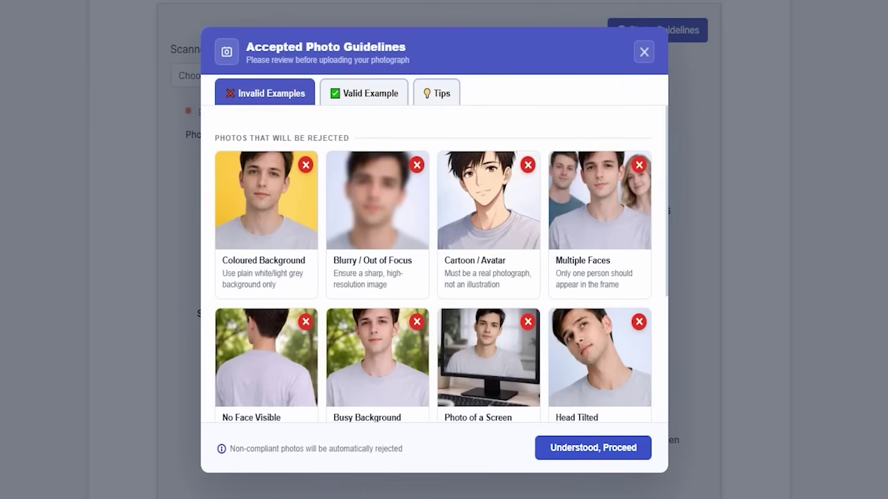
# - Show the valid photo example, mark the accepted photo and its listed requirements, and clear the marks
pyautogui.click(357, 92)
pyautogui.moveTo(282, 246); pyautogui.dragTo(320, 203)
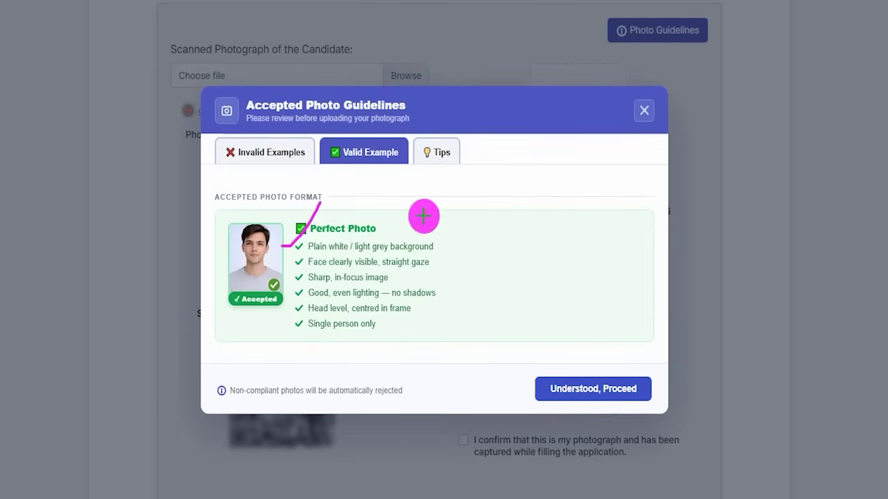
pyautogui.moveTo(293, 281); pyautogui.dragTo(323, 250)
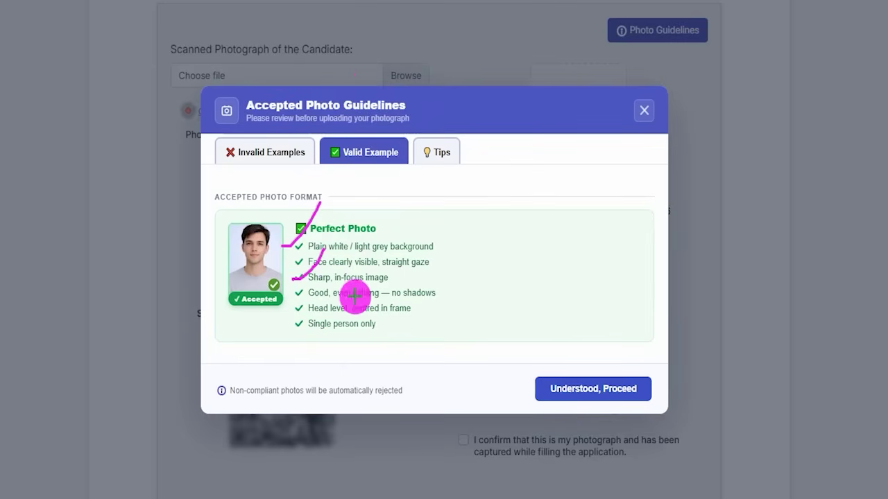
pyautogui.moveTo(441, 245); pyautogui.dragTo(455, 240)
pyautogui.moveTo(436, 266)
pyautogui.mouseDown()
pyautogui.moveTo(455, 262)
pyautogui.moveTo(456, 278)
pyautogui.mouseUp()
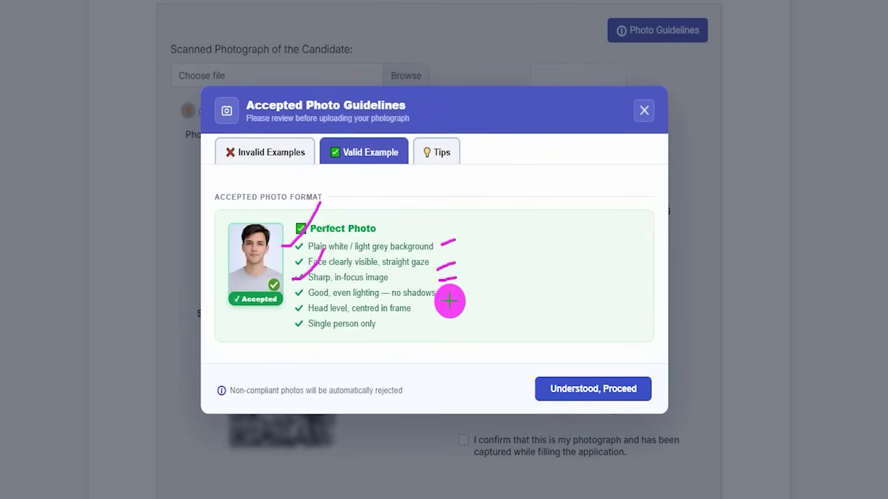
pyautogui.moveTo(427, 314); pyautogui.dragTo(436, 311)
pyautogui.moveTo(409, 334); pyautogui.dragTo(425, 332)
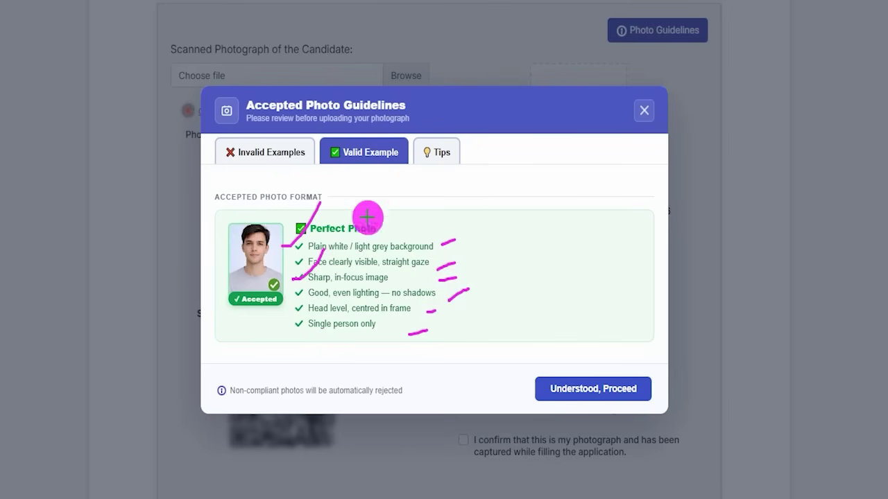
pyautogui.click(415, 5)
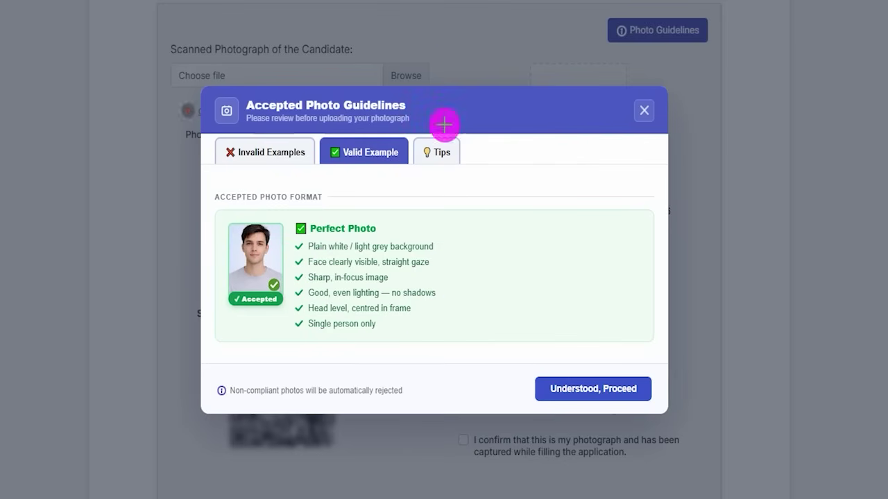
# - Review the tips for taking the best photo and close the accepted photo guidelines
pyautogui.click(429, 150)
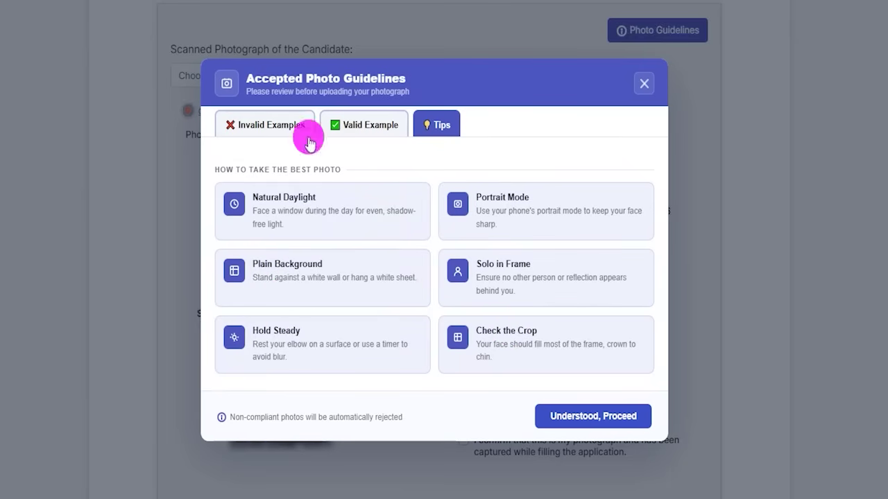
pyautogui.click(643, 84)
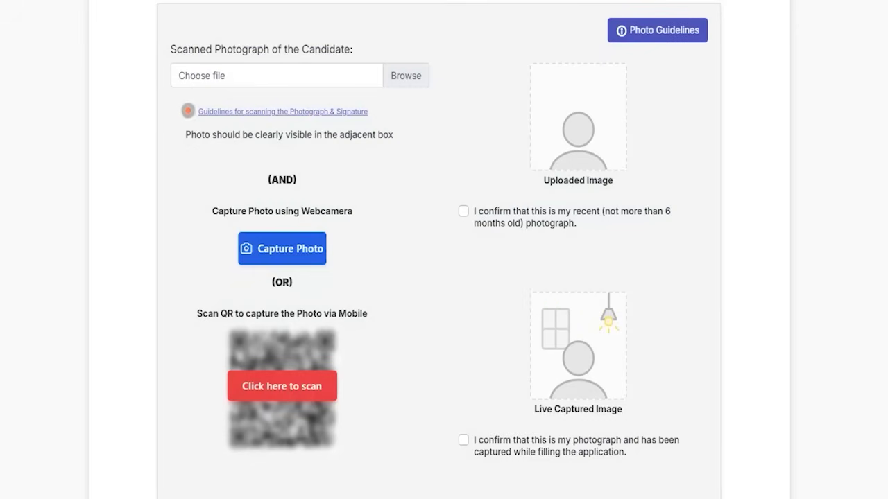
# - Mark the photo file selection, uploaded image box, webcam capture, mobile QR scan and live captured image box
pyautogui.moveTo(416, 70); pyautogui.dragTo(449, 39)
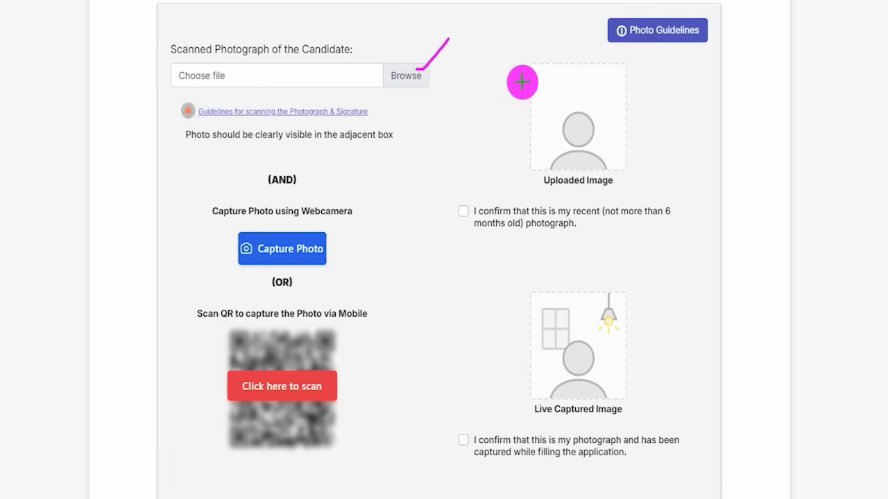
pyautogui.moveTo(610, 100); pyautogui.dragTo(639, 72)
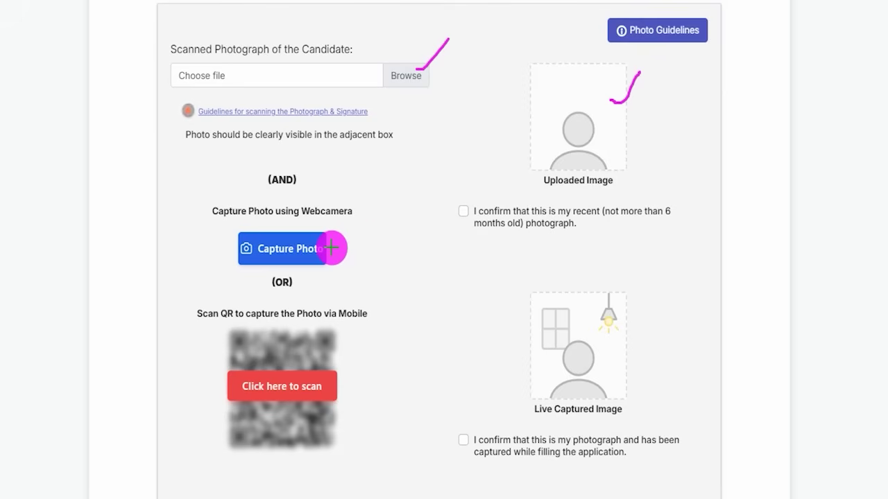
pyautogui.moveTo(334, 248); pyautogui.dragTo(375, 207)
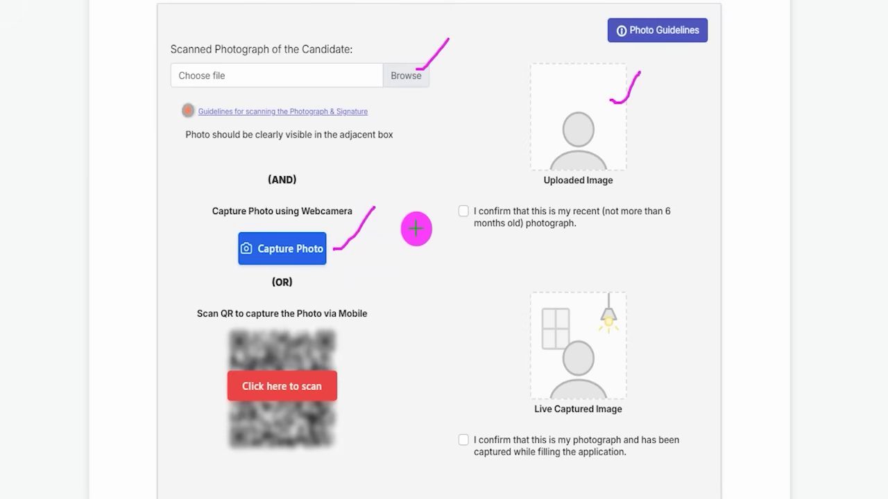
pyautogui.moveTo(351, 391); pyautogui.dragTo(421, 335)
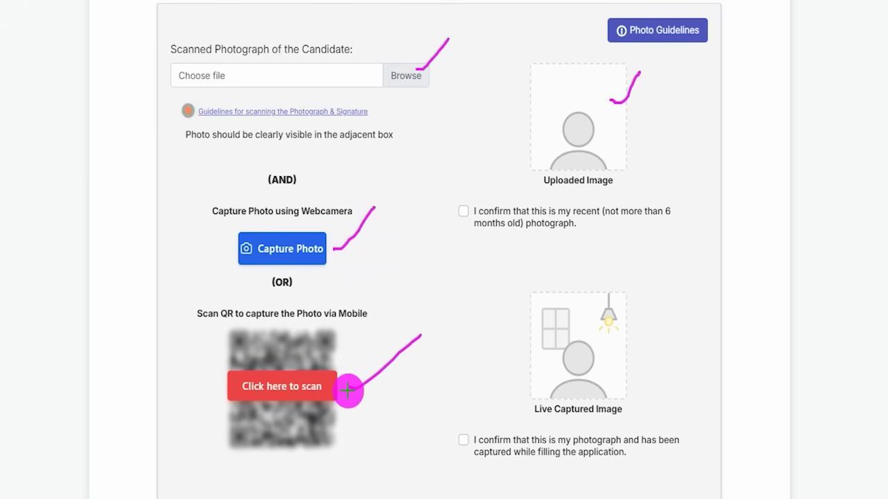
pyautogui.moveTo(340, 353); pyautogui.dragTo(388, 304)
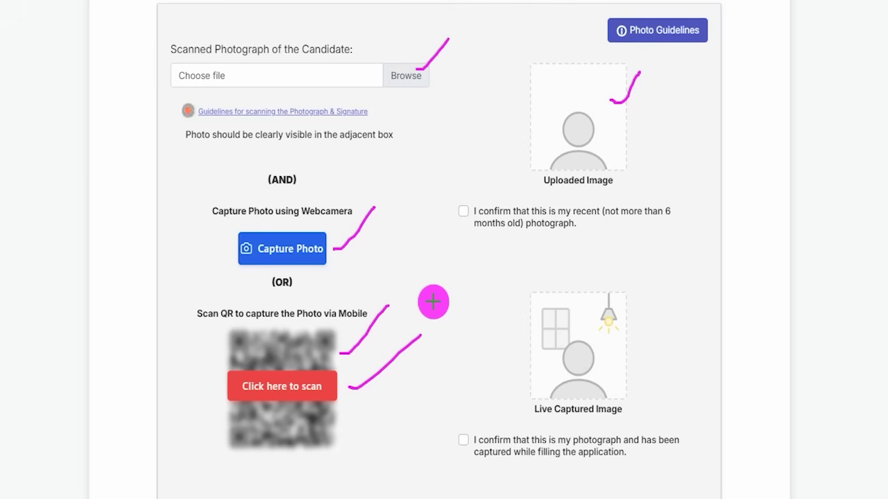
pyautogui.moveTo(351, 411); pyautogui.dragTo(393, 383)
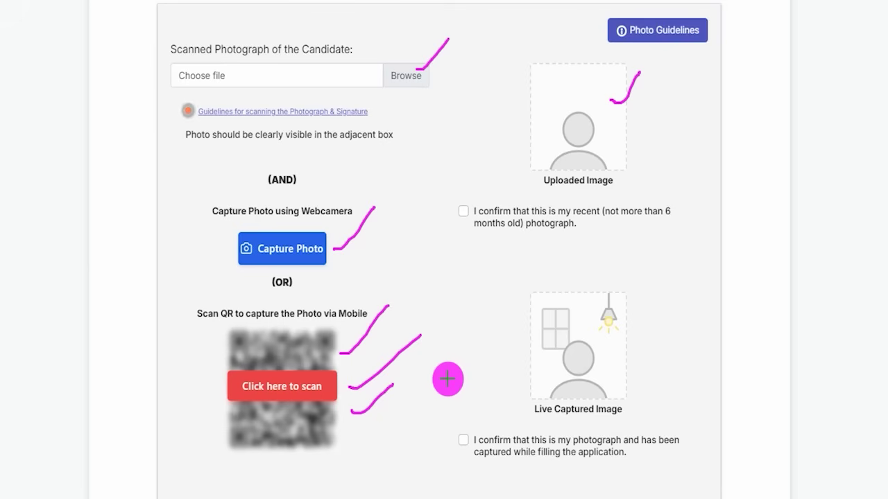
pyautogui.moveTo(441, 375); pyautogui.dragTo(468, 345)
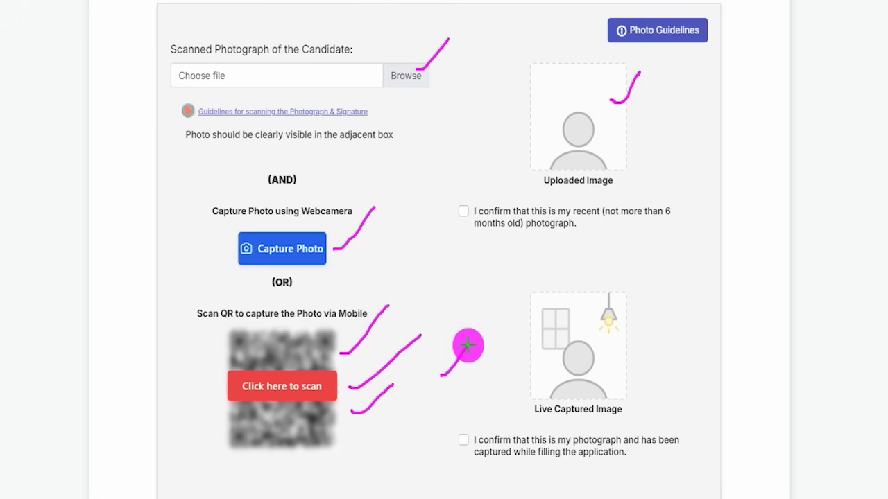
pyautogui.moveTo(652, 371); pyautogui.dragTo(680, 351)
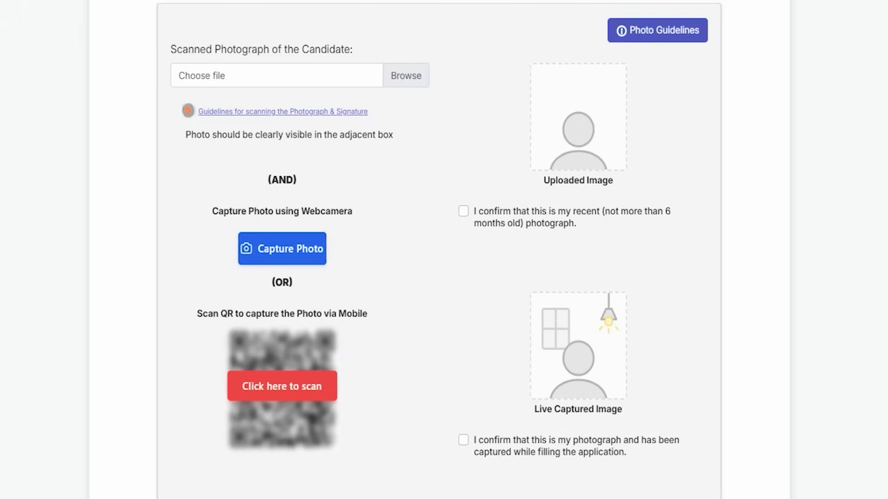
# - Mark the confirmation checkboxes for the recent photograph and for the live captured photograph
pyautogui.moveTo(461, 208); pyautogui.dragTo(499, 165)
pyautogui.moveTo(462, 440); pyautogui.dragTo(507, 380)
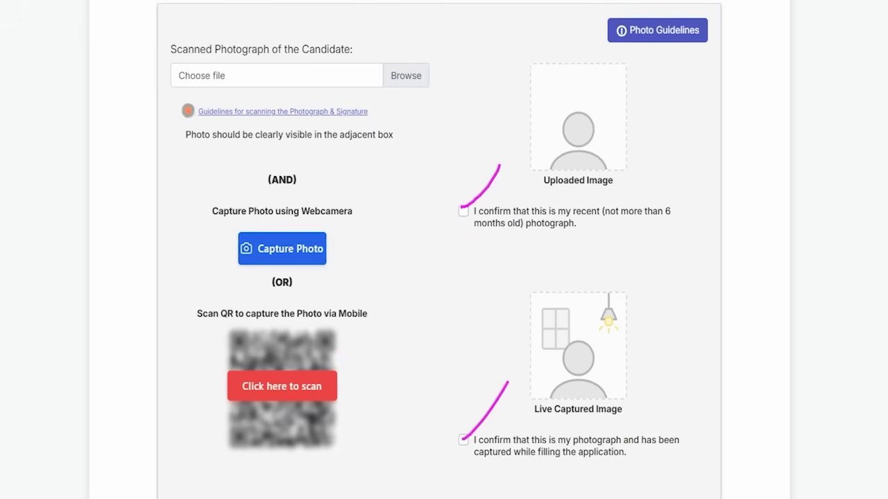
# - Mark the scanned signature's file selection and the valid signature confirmation, and continue to the Details stage
pyautogui.scroll(-6, 367, 347)
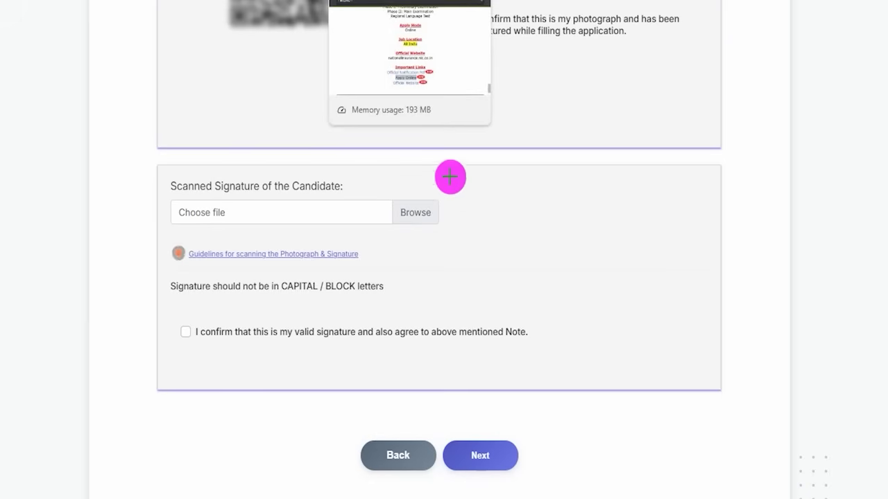
pyautogui.click(484, 292)
pyautogui.moveTo(442, 216)
pyautogui.mouseDown()
pyautogui.moveTo(493, 190)
pyautogui.moveTo(503, 168)
pyautogui.mouseUp()
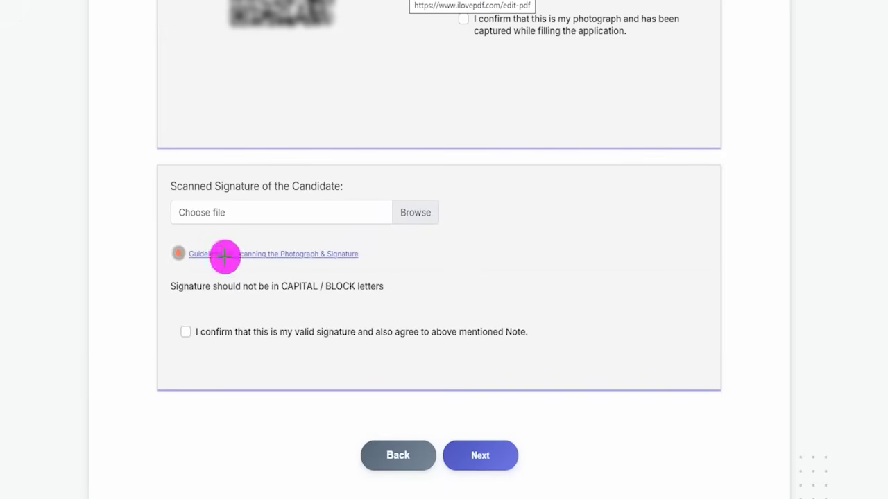
pyautogui.moveTo(182, 331); pyautogui.dragTo(207, 296)
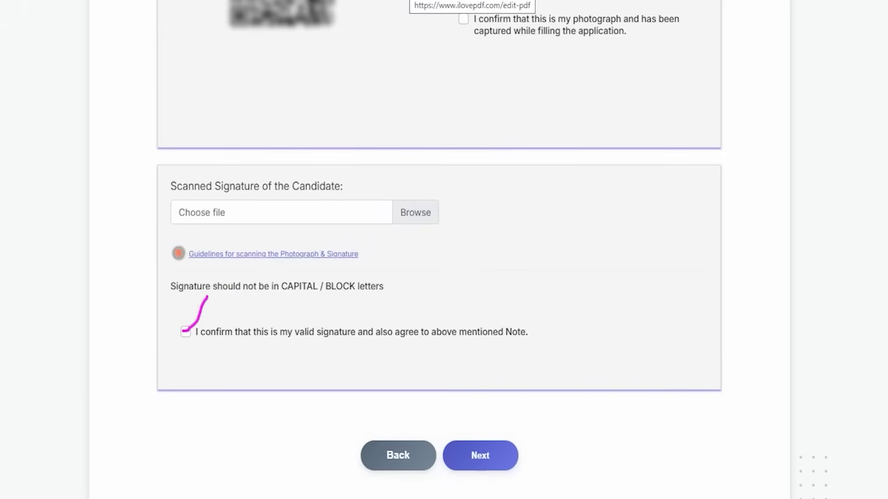
pyautogui.moveTo(613, 289)
pyautogui.mouseDown()
pyautogui.moveTo(547, 406)
pyautogui.moveTo(521, 432)
pyautogui.mouseUp()
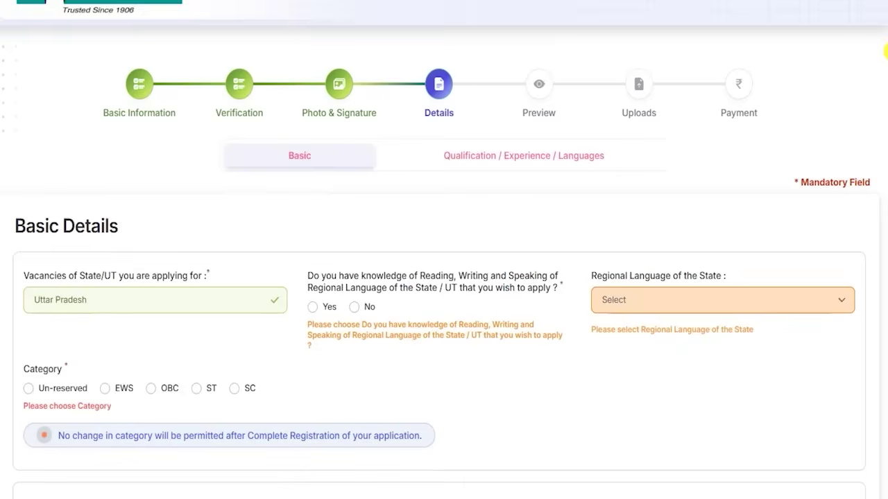
# - Mark the Basic Details heading and choose Uttar Pradesh as the state whose vacancies are applied for
pyautogui.scroll(-1, 885, 51)
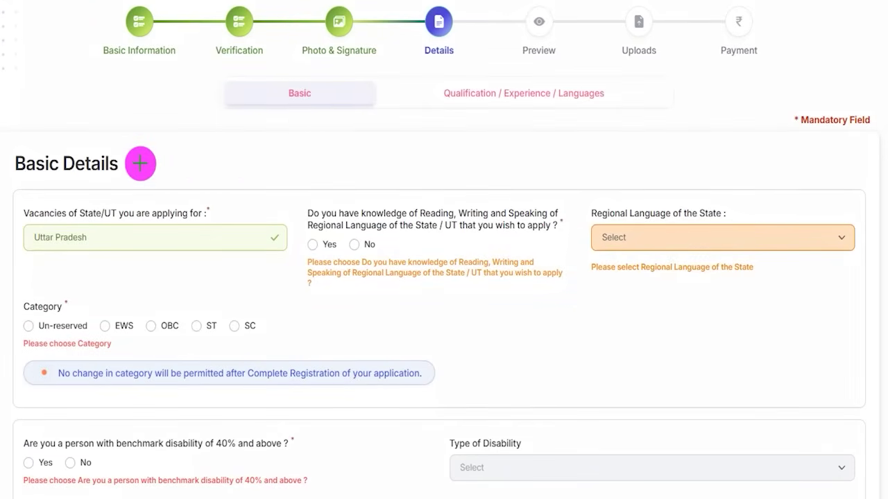
pyautogui.moveTo(137, 159); pyautogui.dragTo(174, 117)
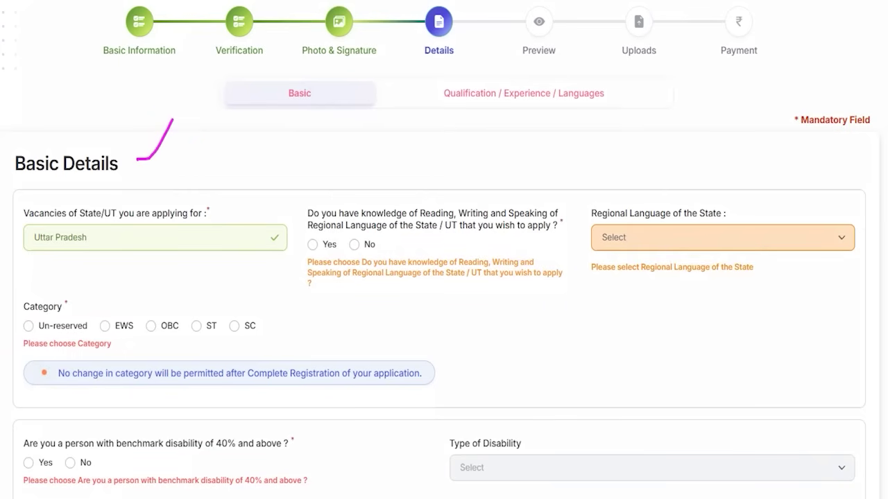
pyautogui.click(131, 233)
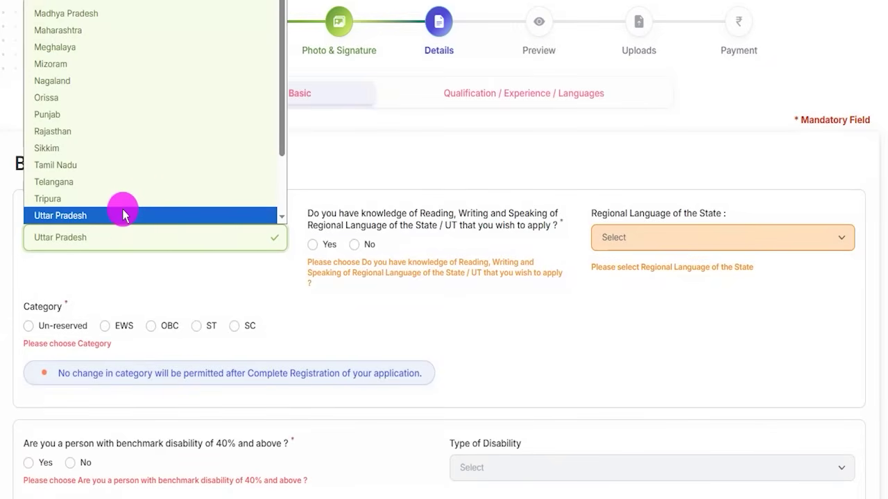
pyautogui.click(122, 214)
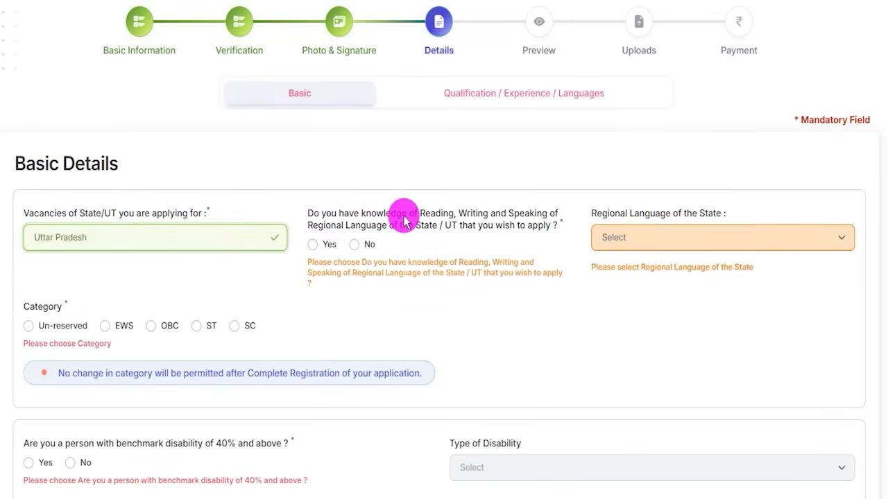
# - Answer Yes to knowing the state's regional language and select Hindi as the regional language
pyautogui.click(312, 245)
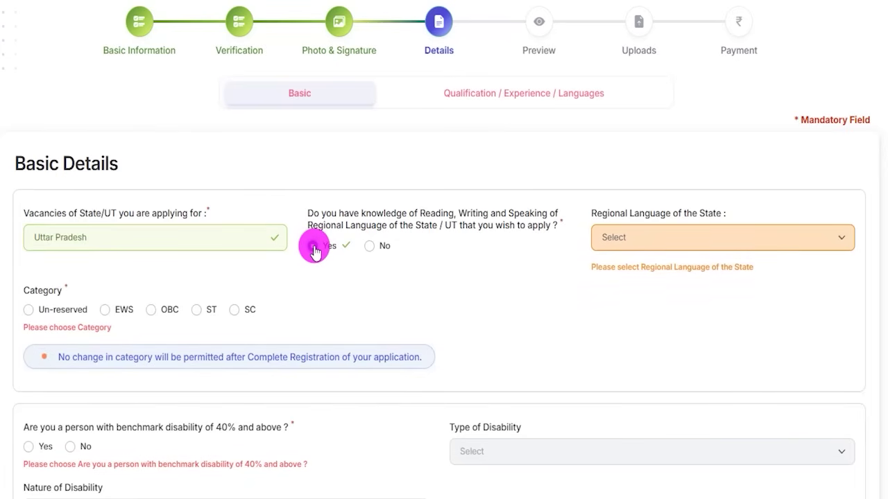
pyautogui.click(702, 251)
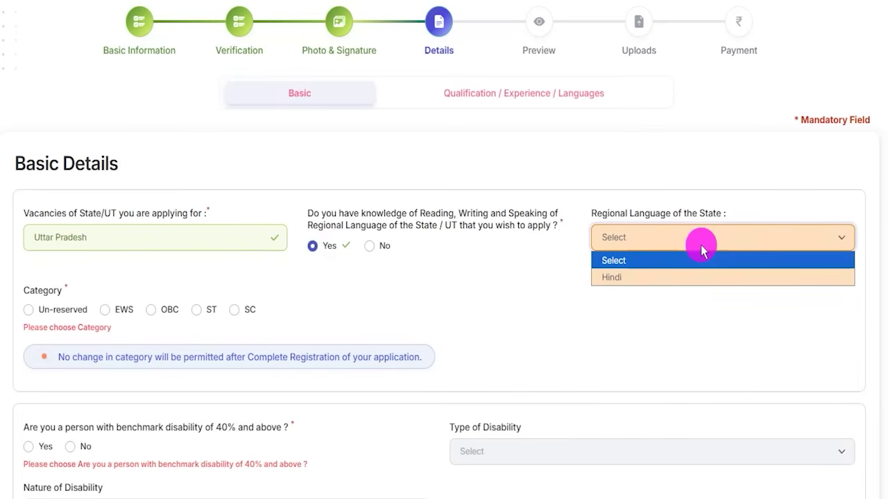
pyautogui.click(628, 278)
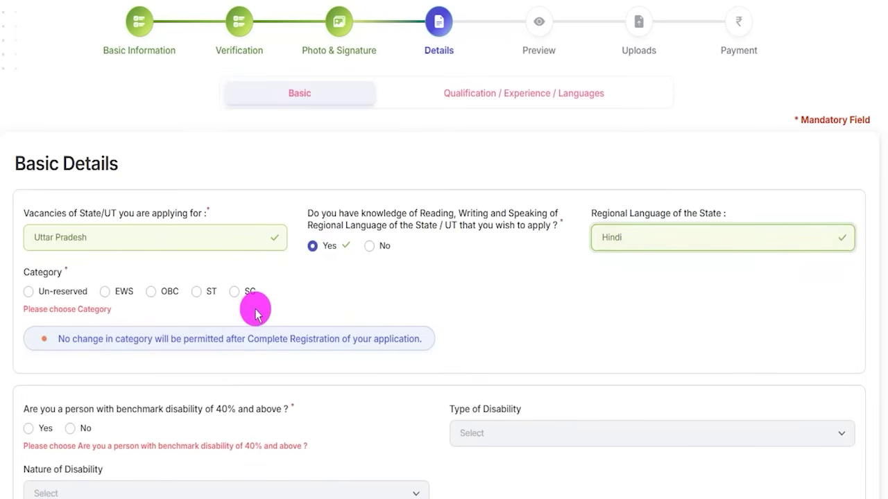
# - Choose ST as the category and accept the category instructions
pyautogui.click(199, 295)
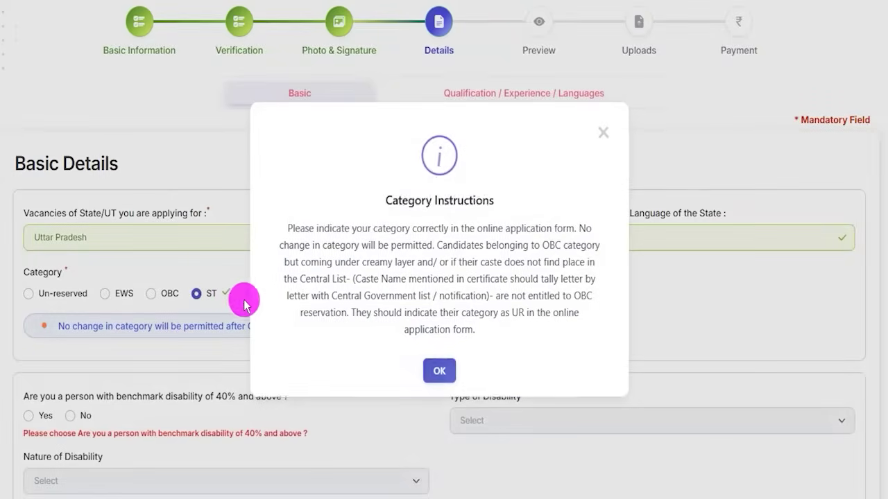
pyautogui.click(438, 366)
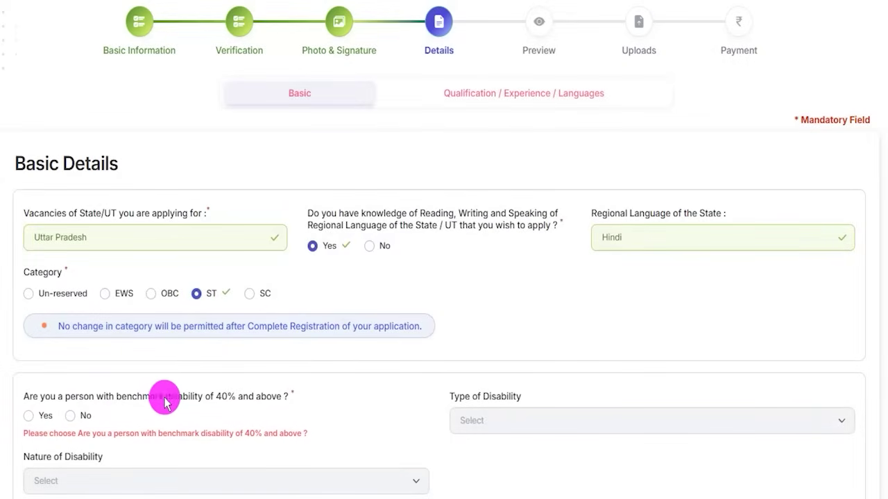
# - Answer Yes to the 40% benchmark disability question, with disability type a and nature Blindness (B), accepting the disability instructions
pyautogui.scroll(-2, 194, 281)
pyautogui.scroll(-1, 187, 229)
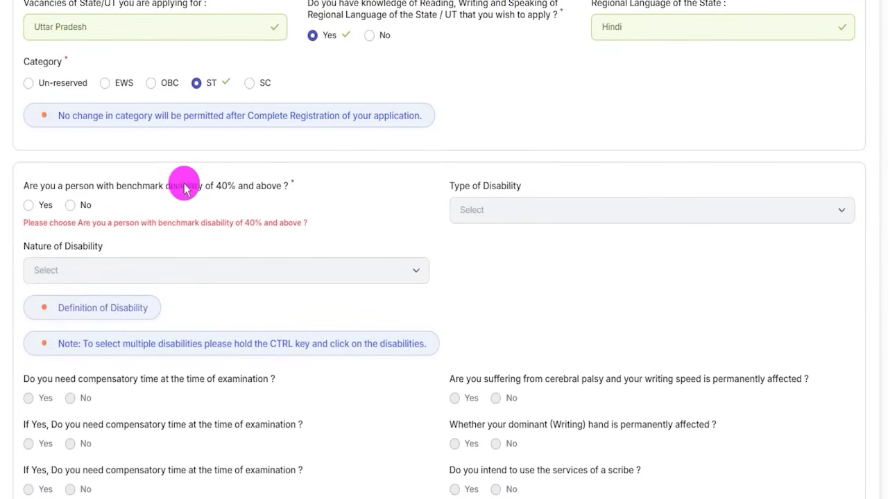
pyautogui.click(30, 205)
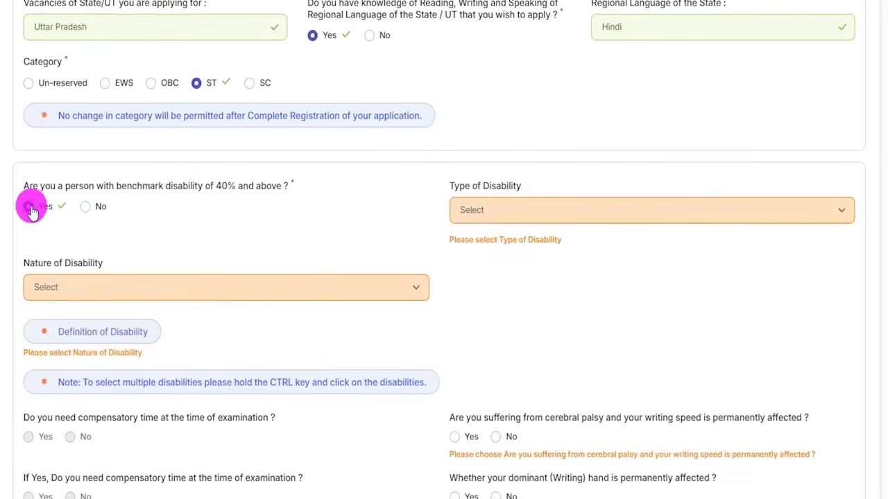
pyautogui.click(462, 216)
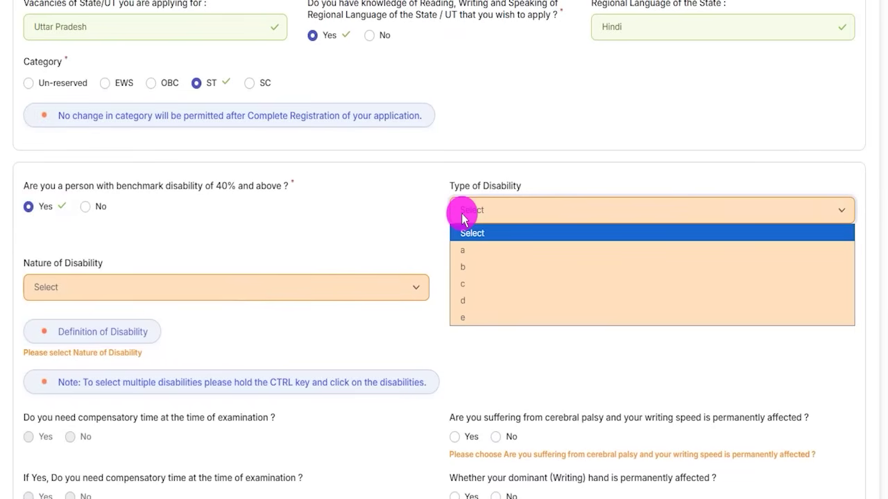
pyautogui.click(467, 251)
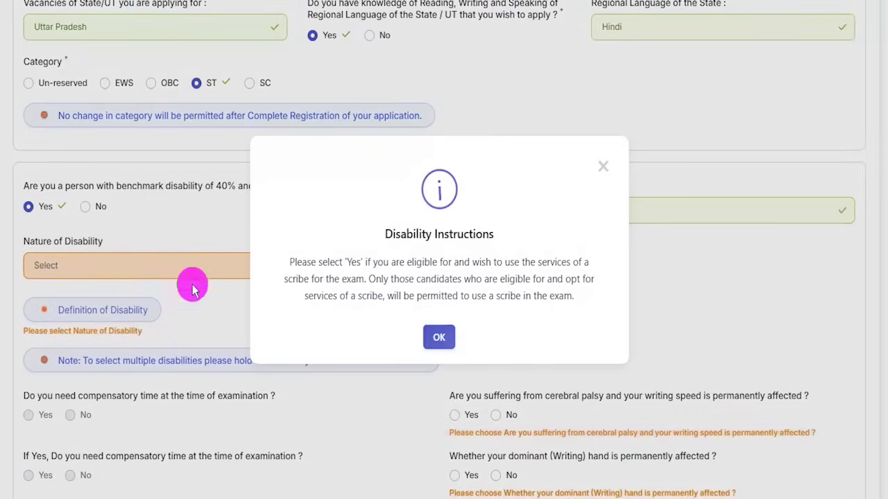
pyautogui.click(434, 335)
pyautogui.click(109, 263)
pyautogui.click(95, 286)
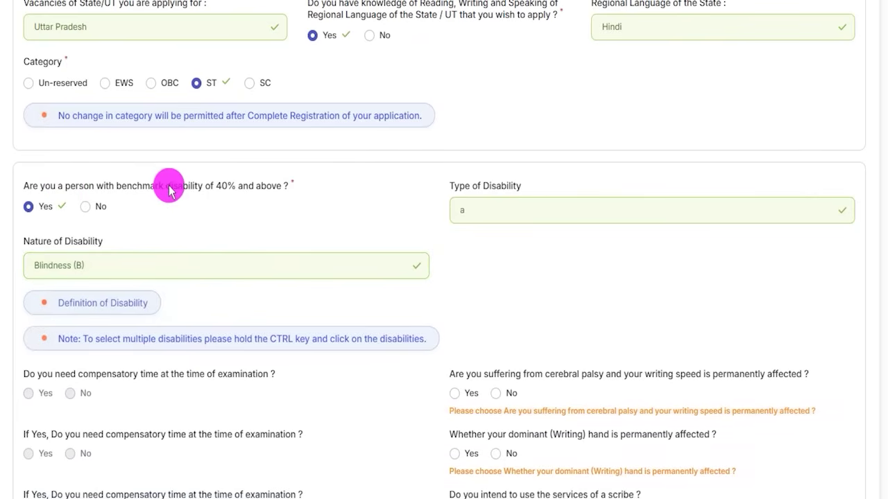
# - Answer No to the question about a benchmark disability of 40% and above
pyautogui.click(83, 207)
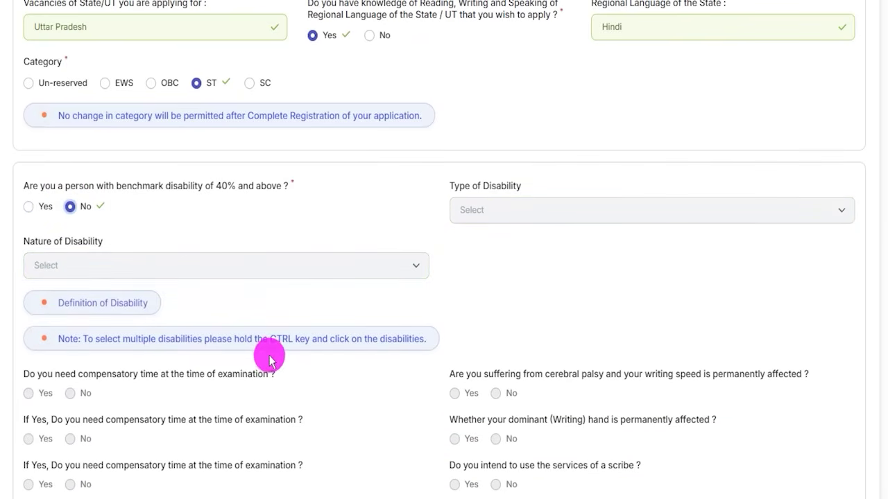
# - Answer No to the question about a specified disability under sec 2(s) of the RPwD Act with difficulty in writing
pyautogui.scroll(-3, 268, 357)
pyautogui.scroll(-3, 292, 337)
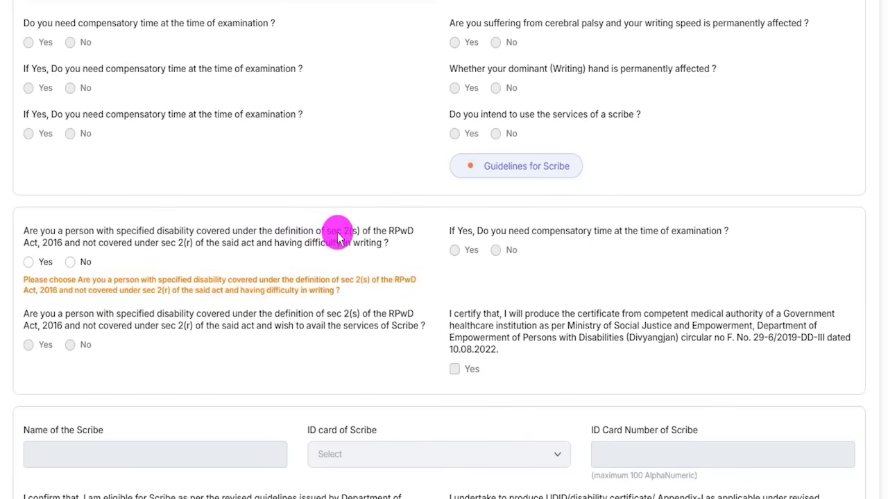
pyautogui.click(28, 263)
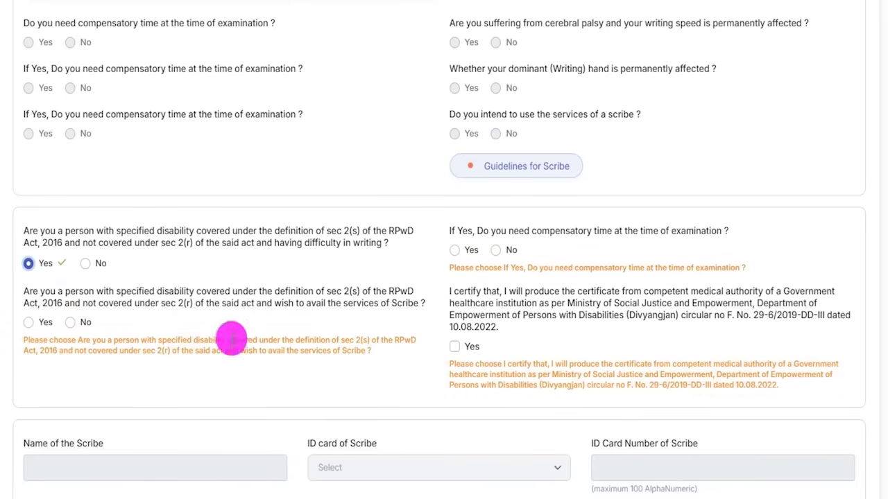
pyautogui.click(73, 265)
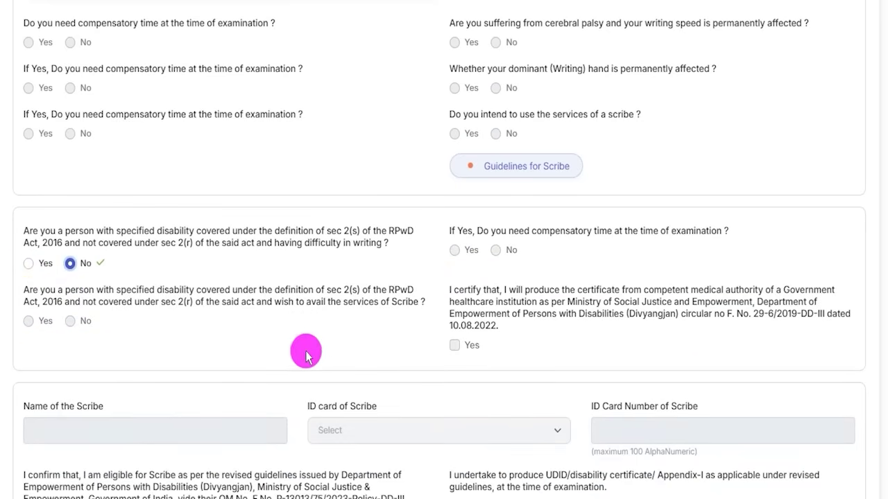
# - Answer No to the widowed, divorced or legally separated women question and No to being an existing National Insurance Company Limited employee
pyautogui.scroll(-6, 393, 324)
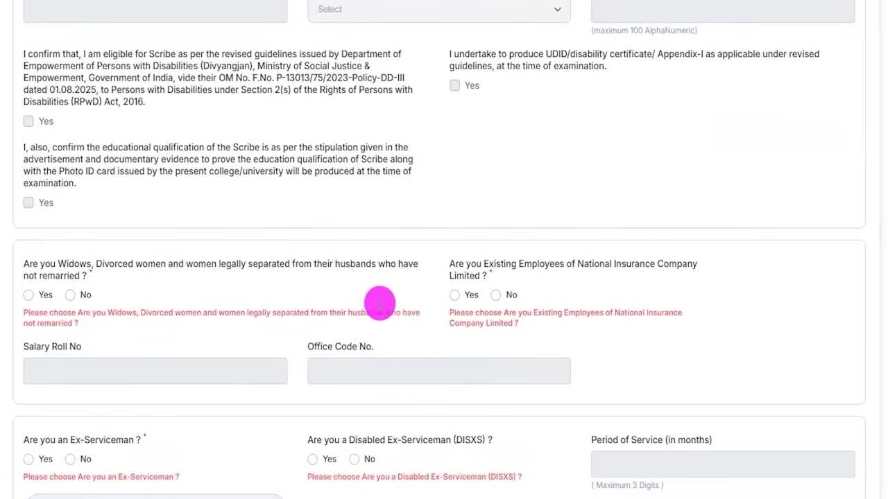
pyautogui.scroll(-2, 166, 271)
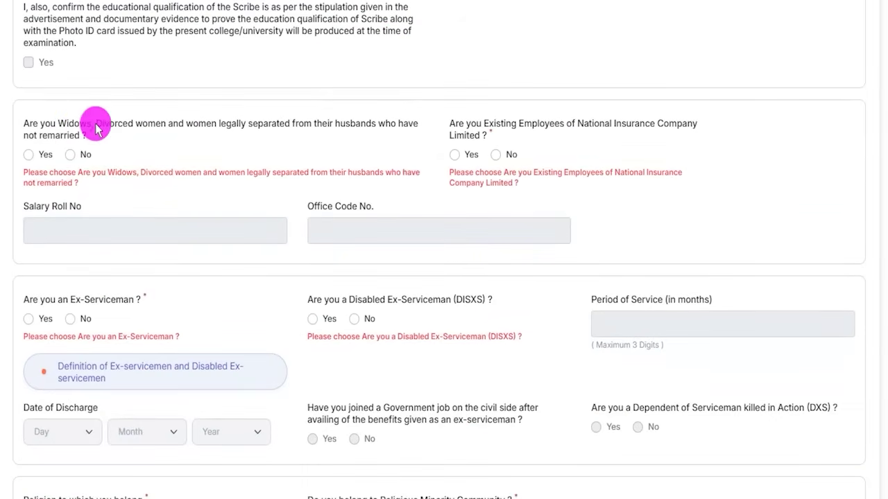
pyautogui.click(28, 155)
pyautogui.click(80, 158)
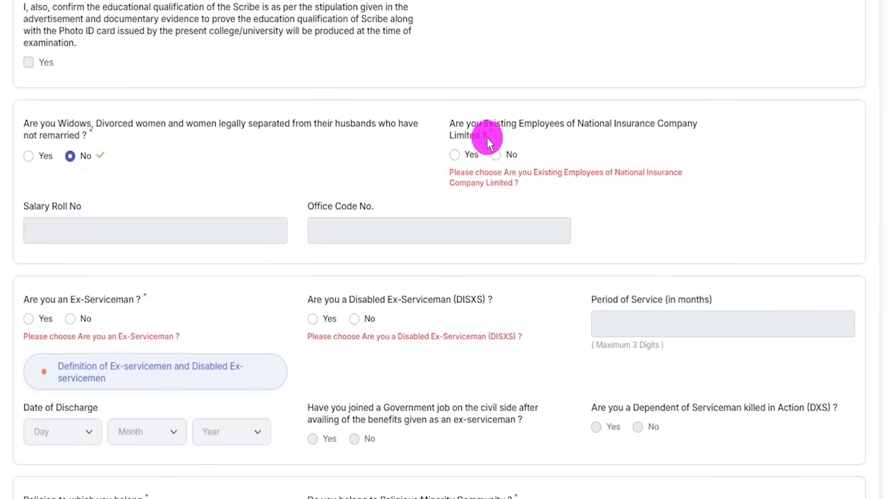
pyautogui.click(456, 159)
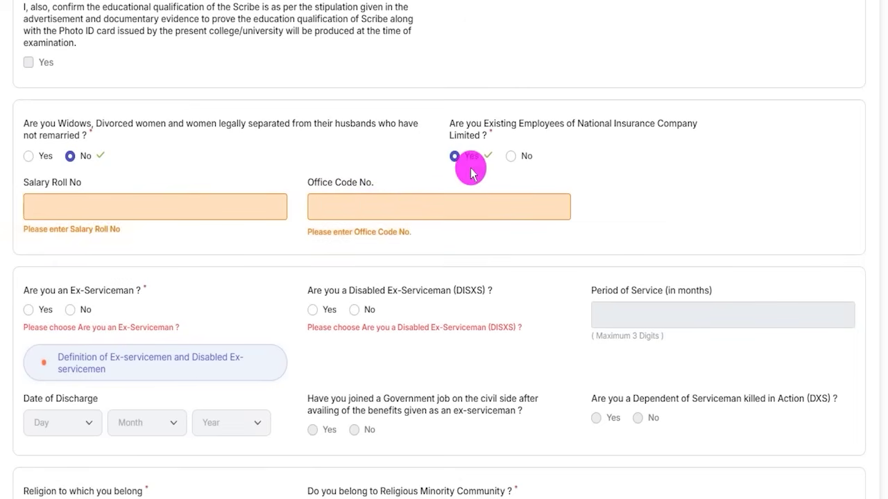
pyautogui.click(511, 158)
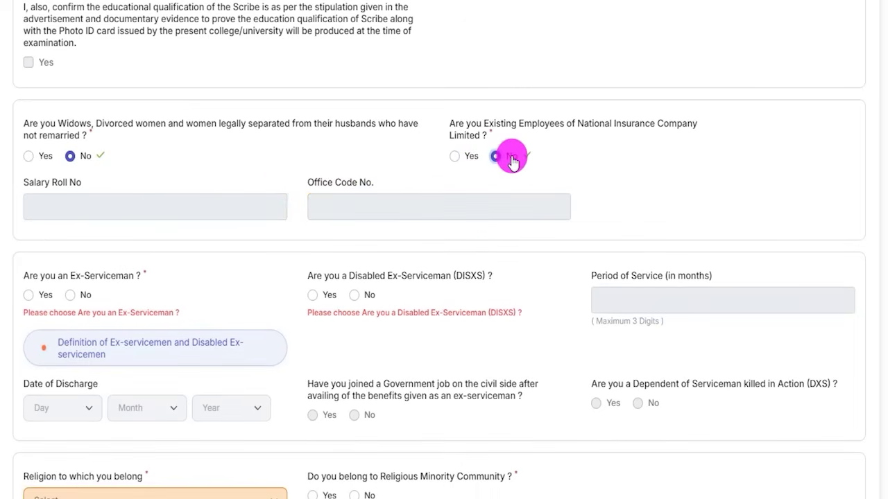
# - Try Yes for the Ex-Serviceman question and look through the period of service and date of discharge fields
pyautogui.scroll(-2, 135, 257)
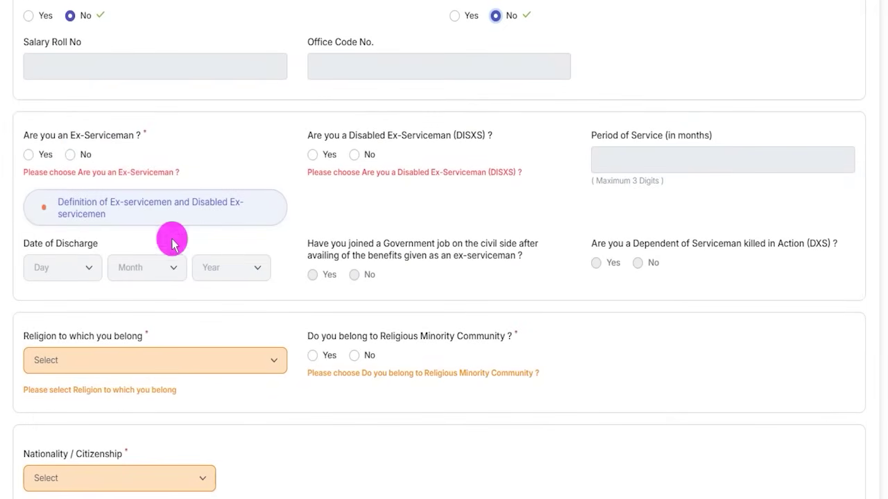
pyautogui.click(31, 157)
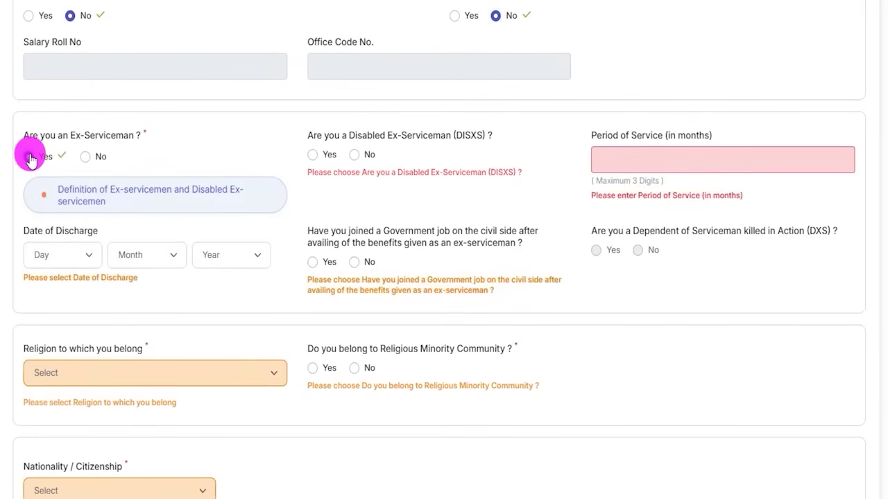
pyautogui.click(84, 155)
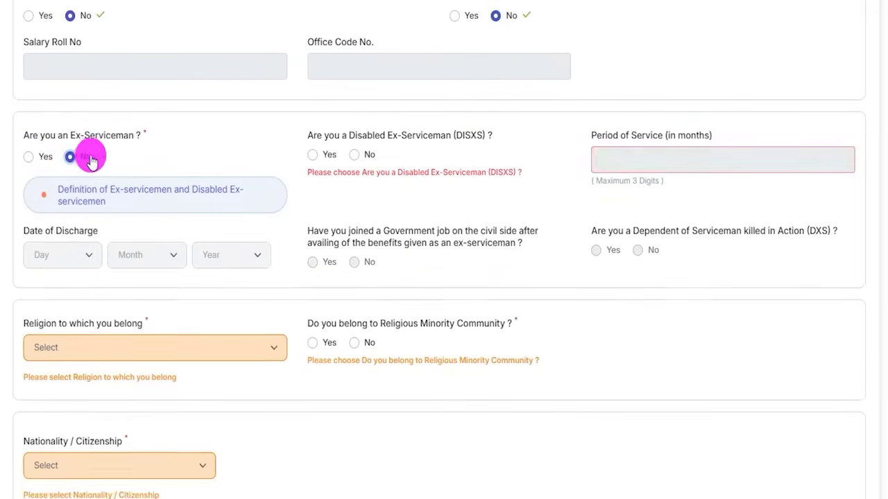
pyautogui.click(28, 157)
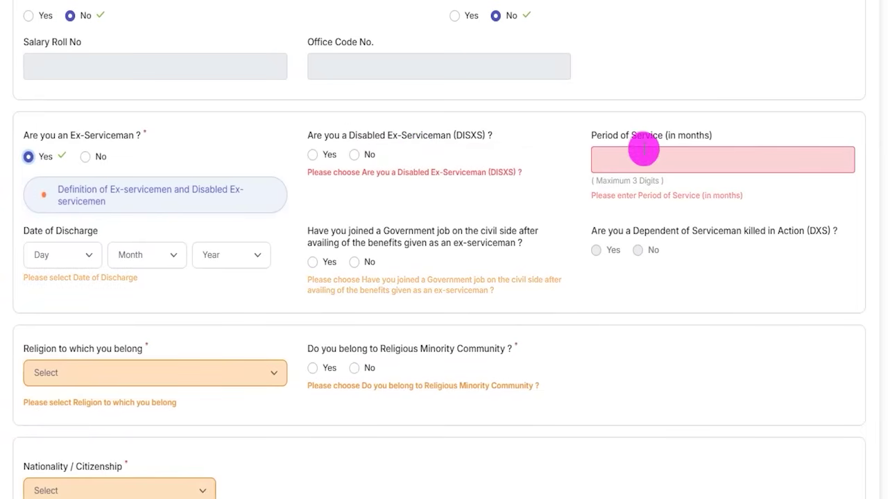
pyautogui.click(655, 155)
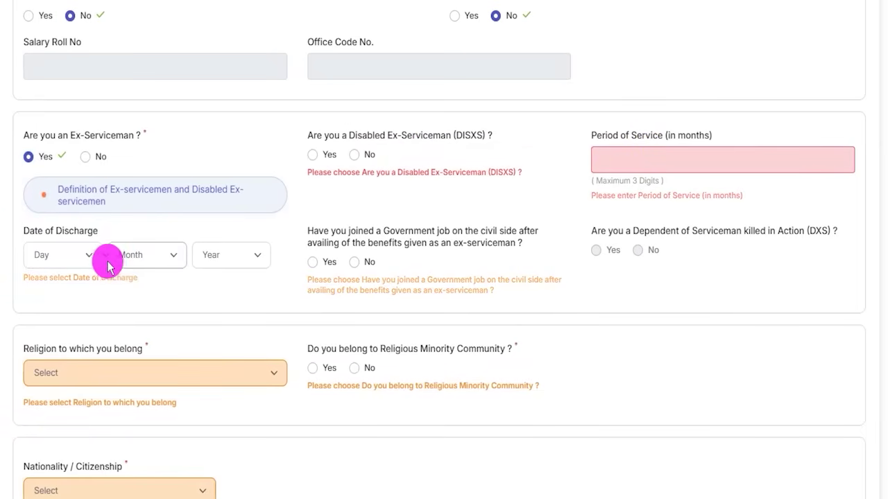
pyautogui.click(75, 258)
pyautogui.click(128, 254)
pyautogui.click(213, 254)
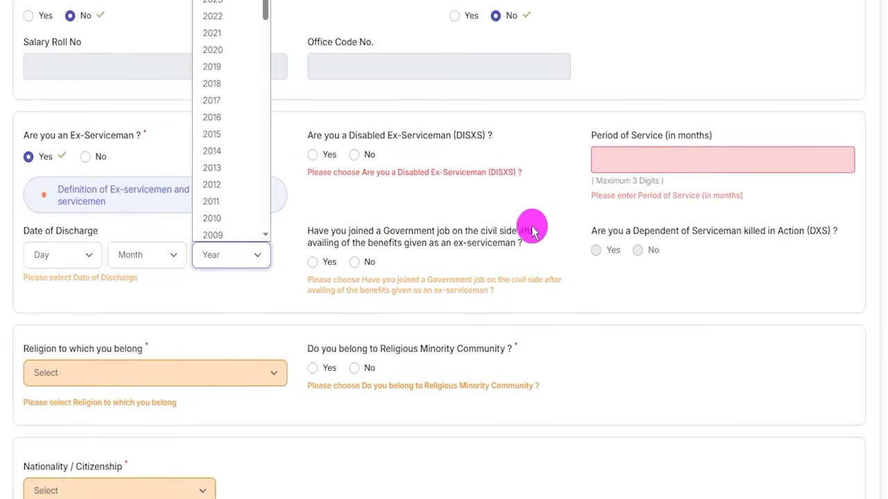
pyautogui.click(555, 224)
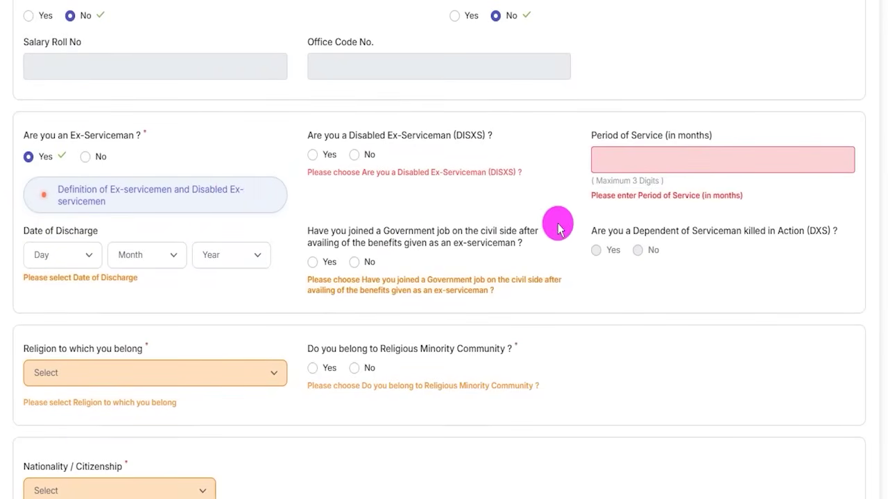
# - Answer No to being an Ex-Serviceman, a Disabled Ex-Serviceman (DISXS) and a dependent of a serviceman killed in action (DXS)
pyautogui.click(86, 158)
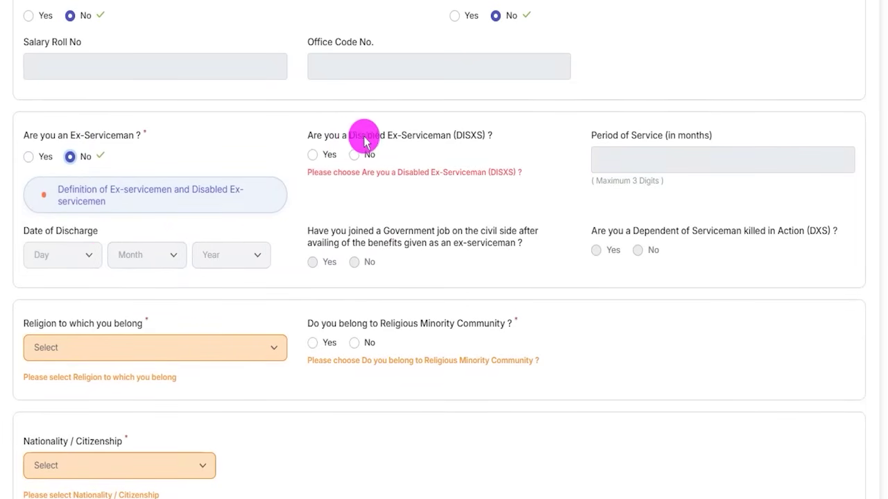
pyautogui.click(314, 156)
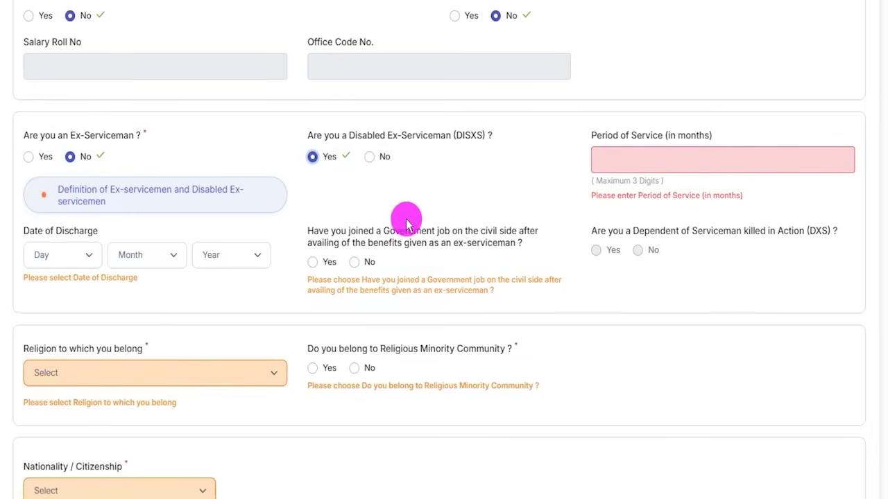
pyautogui.click(368, 157)
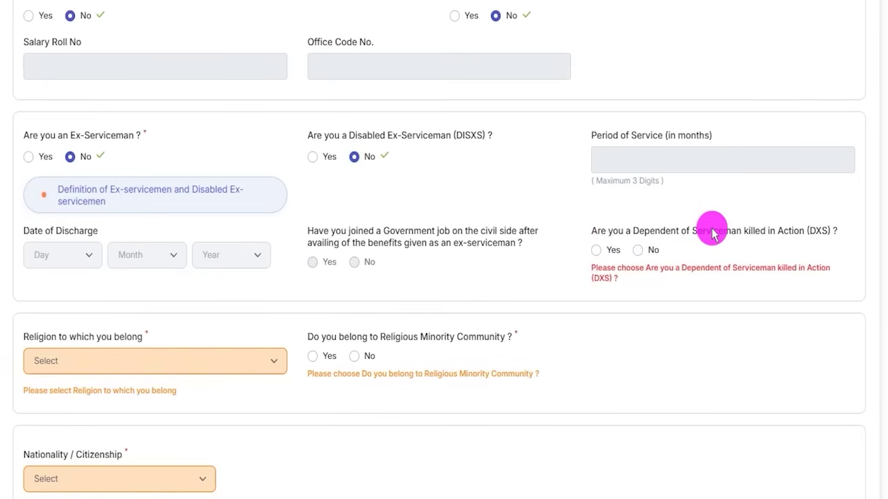
pyautogui.click(595, 250)
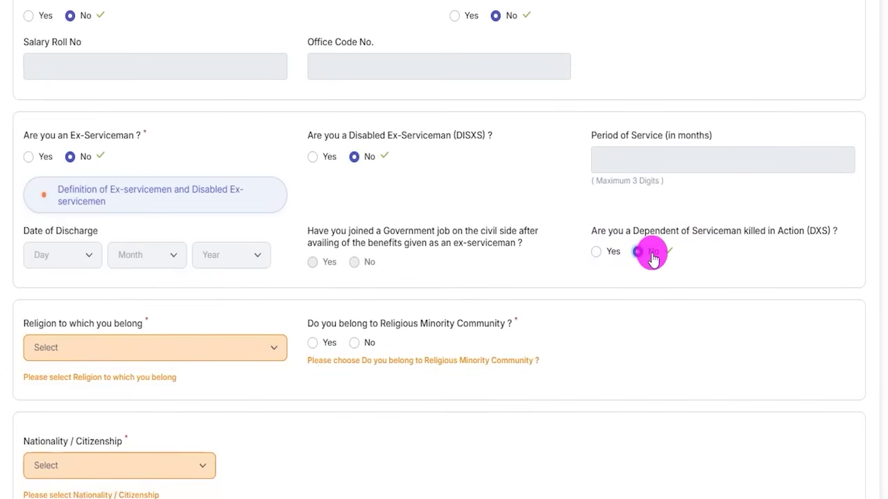
# - Set the religion to Hindu and answer No to belonging to a religious minority community
pyautogui.click(96, 350)
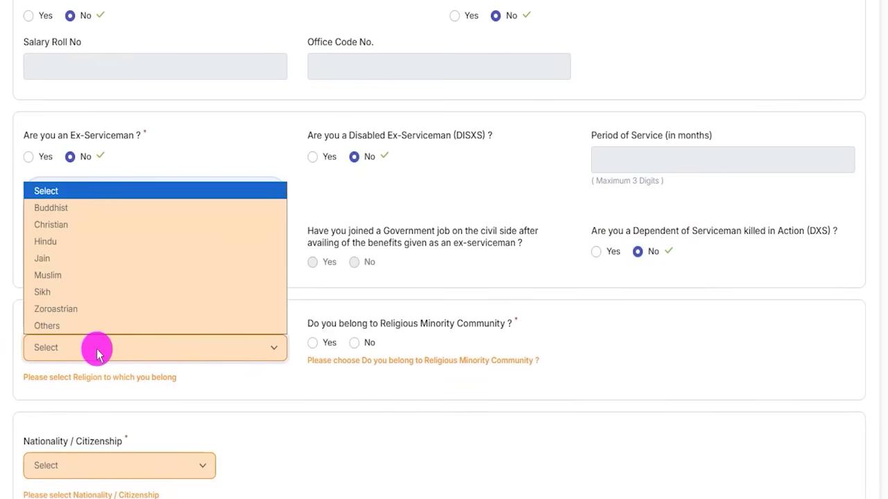
pyautogui.click(56, 236)
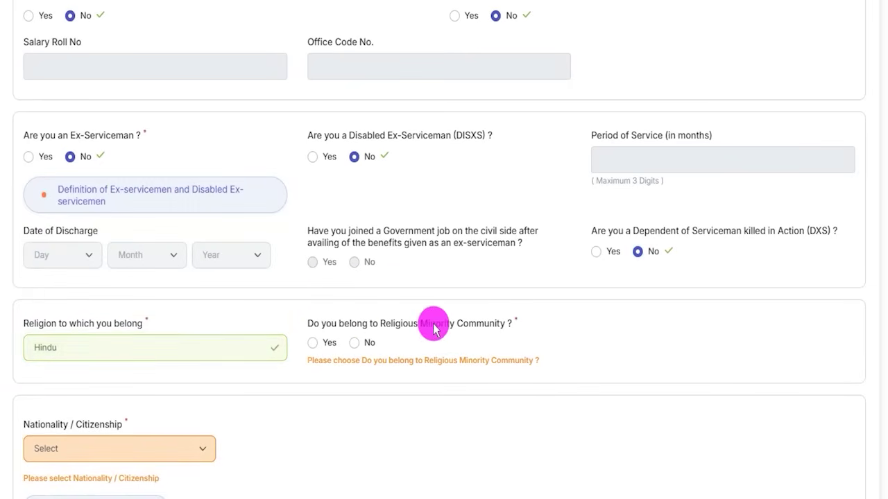
pyautogui.scroll(-3, 430, 323)
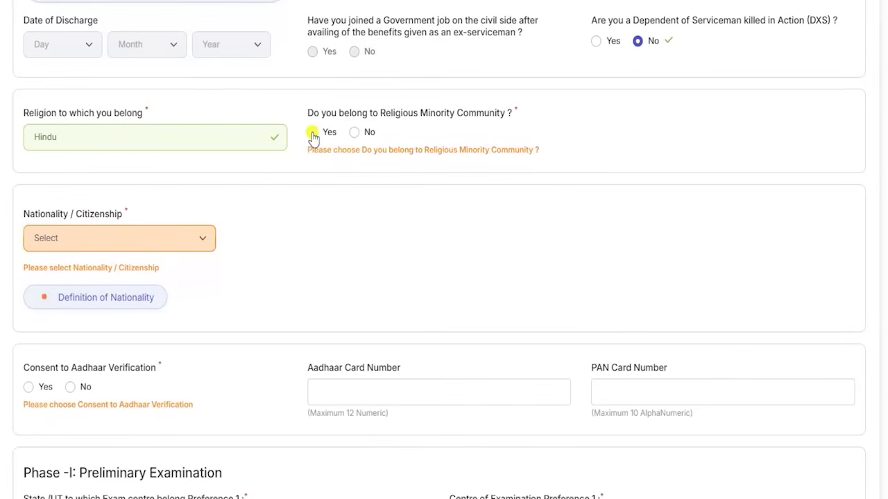
pyautogui.click(312, 134)
pyautogui.click(362, 134)
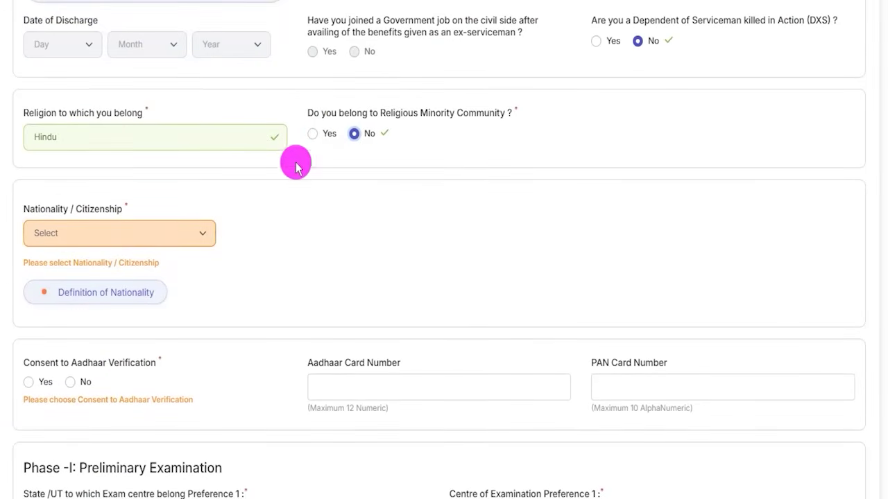
# - Set the nationality / citizenship to Indian
pyautogui.click(162, 223)
pyautogui.click(55, 276)
pyautogui.scroll(-2, 165, 246)
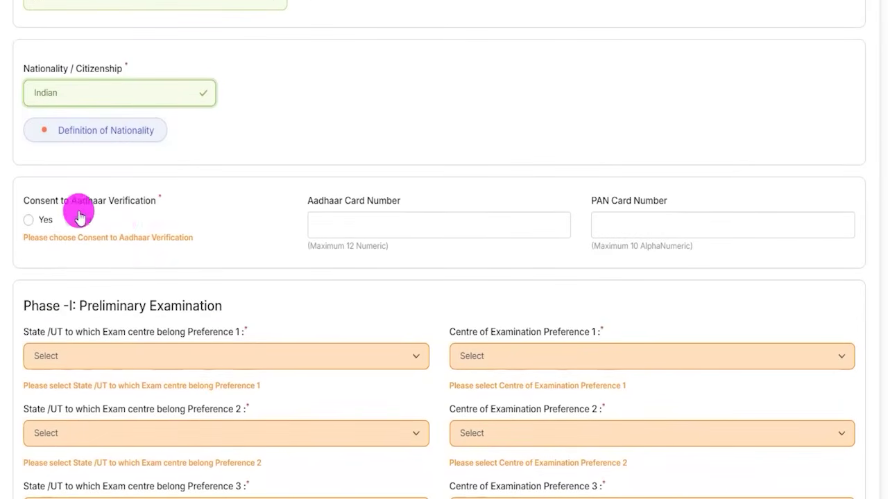
# - Answer No to the Aadhaar verification consent, leaving the Aadhaar and PAN card number fields empty
pyautogui.click(43, 205)
pyautogui.scroll(-1, 116, 206)
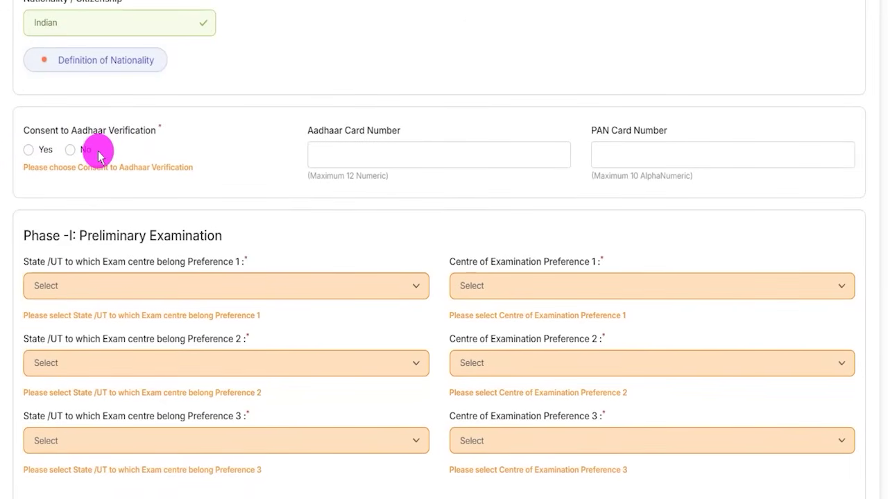
pyautogui.click(31, 156)
pyautogui.click(361, 159)
pyautogui.click(369, 153)
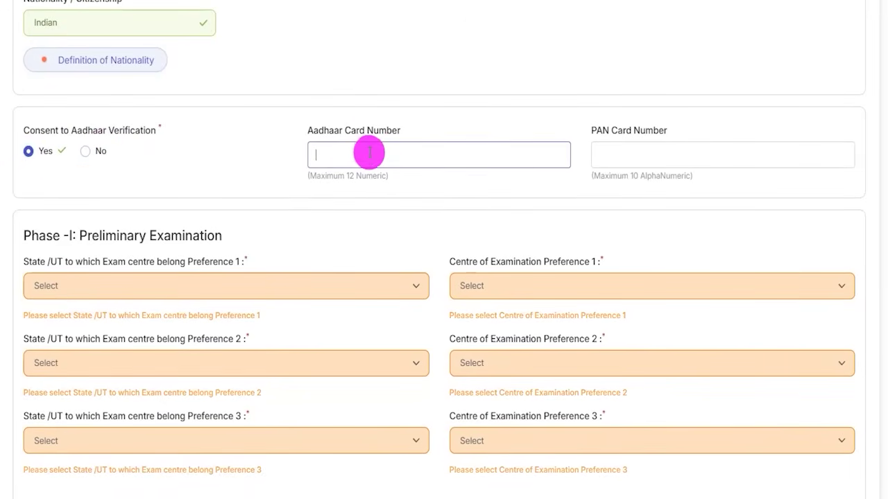
pyautogui.click(88, 153)
pyautogui.click(351, 153)
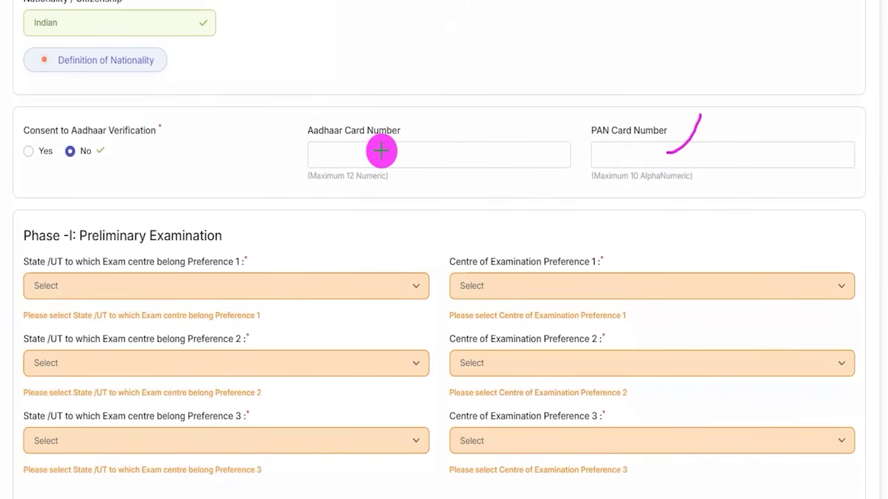
pyautogui.moveTo(693, 151); pyautogui.dragTo(721, 130)
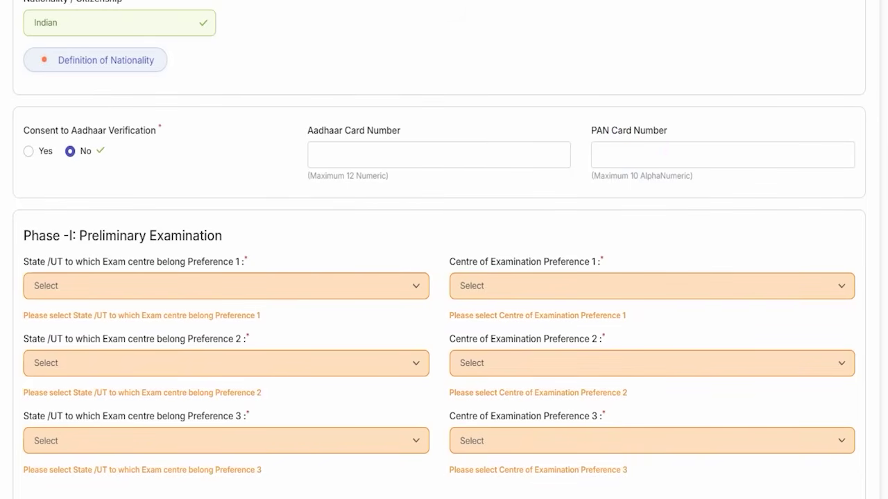
# - Set preference 1 for the Phase-I preliminary examination to the state Uttar Pradesh and the centre Aligarh
pyautogui.scroll(-3, 207, 236)
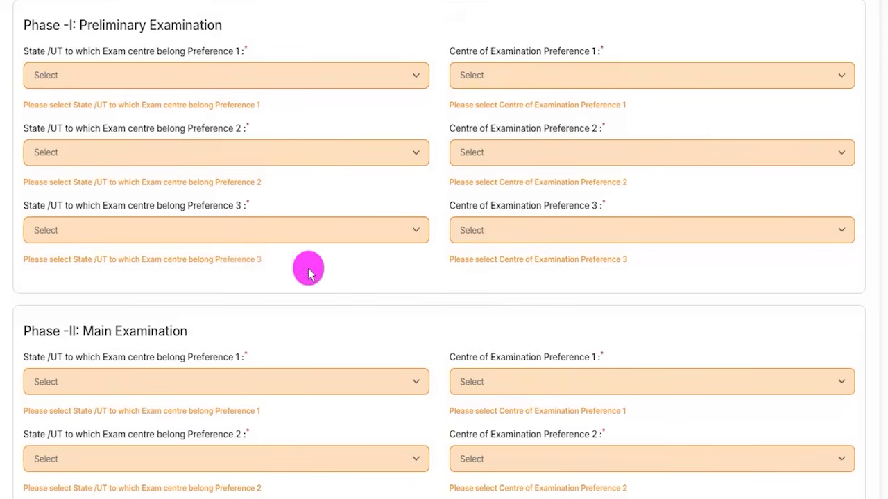
pyautogui.click(227, 82)
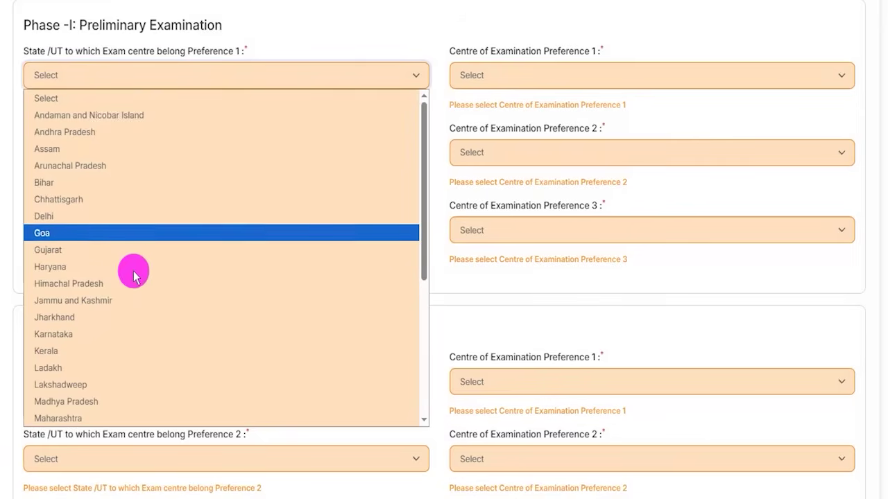
pyautogui.scroll(-4, 125, 277)
pyautogui.click(77, 390)
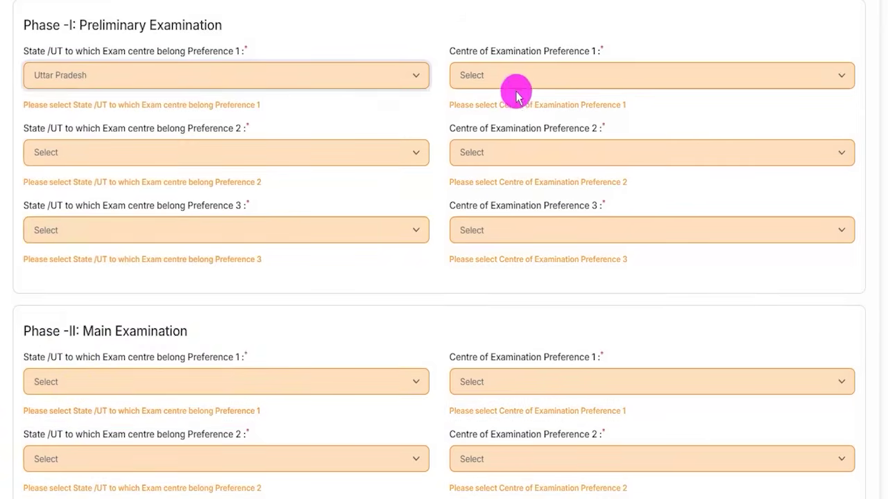
pyautogui.click(511, 78)
pyautogui.click(501, 133)
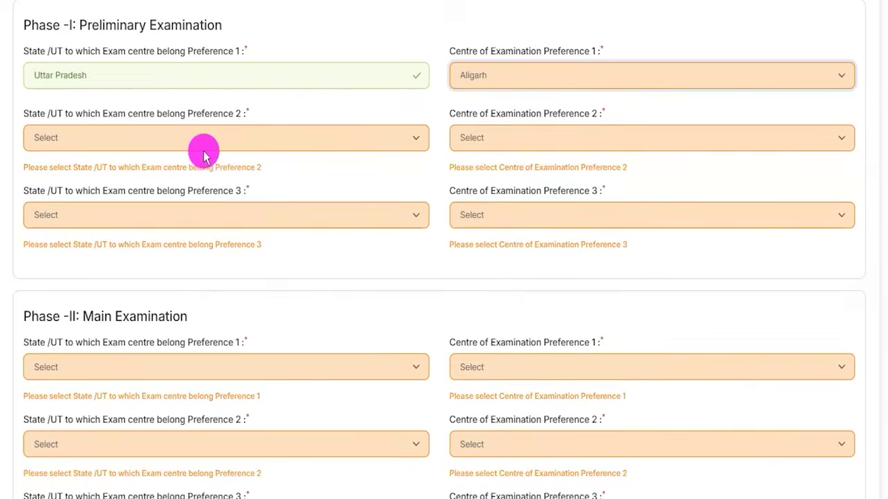
# - Set preference 2 for the Phase-I preliminary examination to the state Uttarakhand and the centre Dehradun
pyautogui.click(183, 138)
pyautogui.scroll(-4, 132, 346)
pyautogui.click(99, 457)
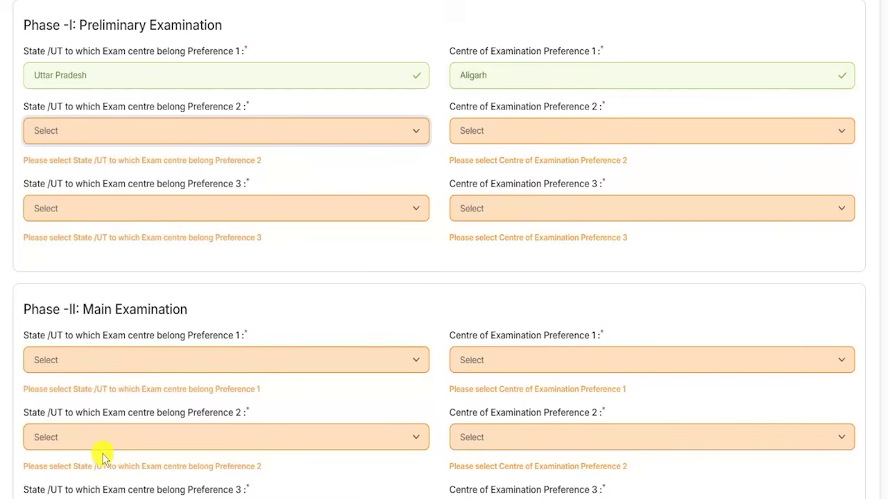
pyautogui.click(492, 132)
pyautogui.click(493, 170)
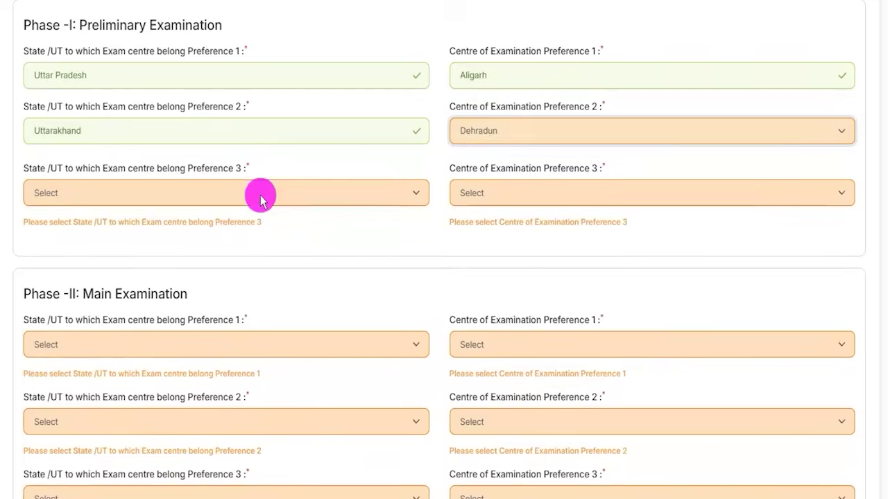
# - Set preference 3 for the Phase-I preliminary examination to the state Uttarakhand and the centre Roorkee
pyautogui.click(247, 186)
pyautogui.scroll(-5, 124, 416)
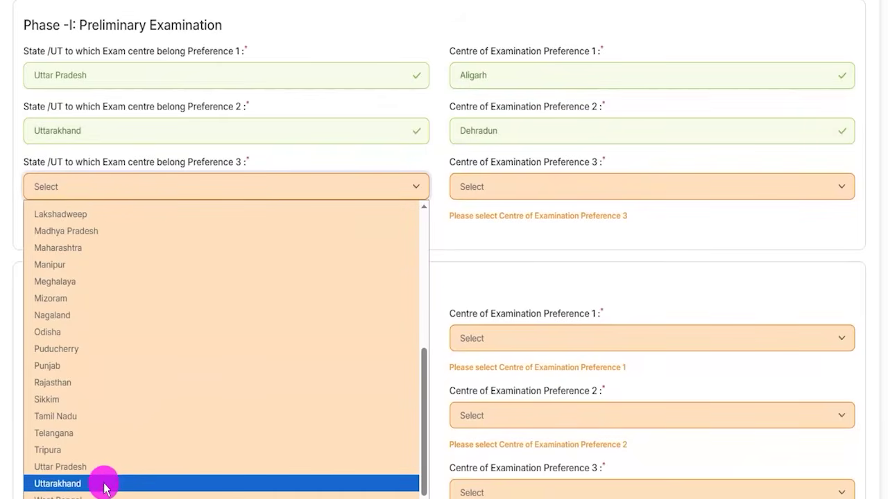
pyautogui.click(104, 483)
pyautogui.click(479, 188)
pyautogui.click(480, 260)
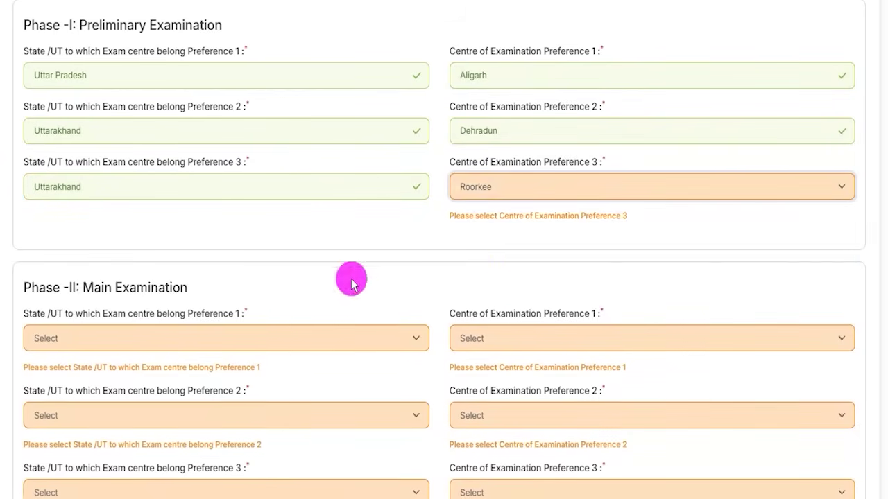
# - Set preference 1 for the Phase-II main examination to the state Uttrakhand and the centre Dehradun
pyautogui.scroll(-2, 208, 283)
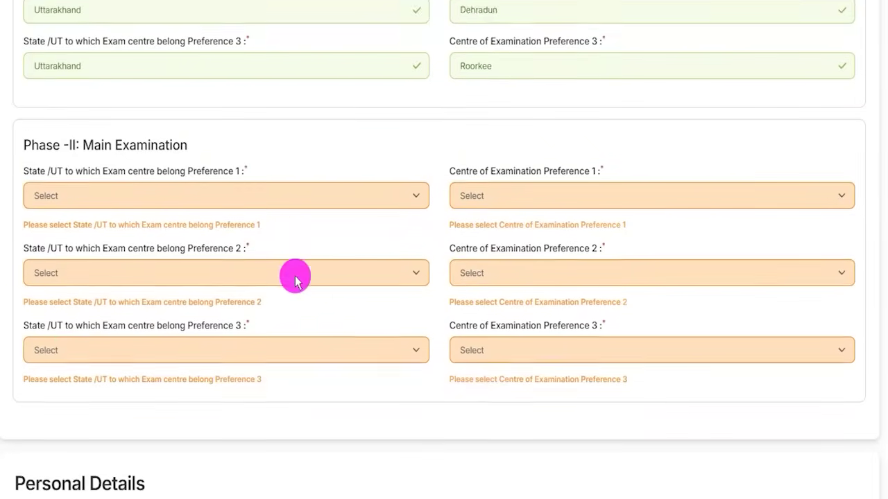
pyautogui.click(131, 180)
pyautogui.scroll(-1, 134, 375)
pyautogui.scroll(-1, 104, 430)
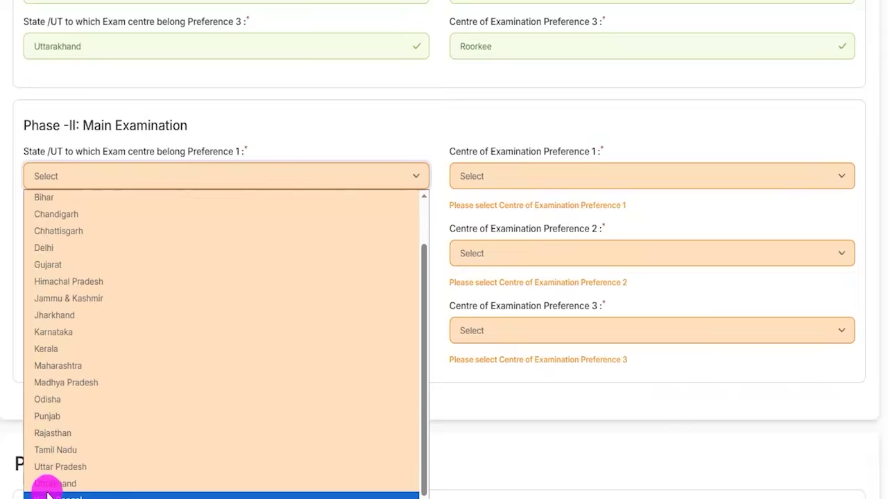
pyautogui.click(56, 482)
pyautogui.click(519, 176)
pyautogui.click(478, 215)
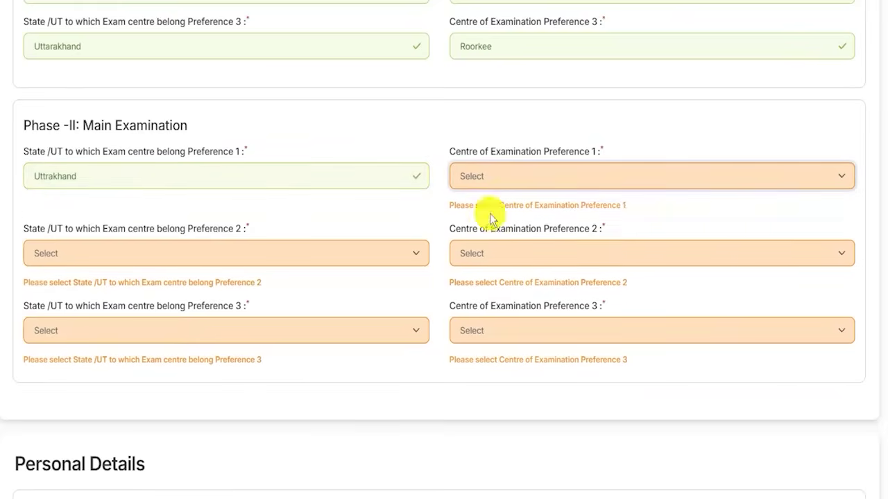
# - Set preference 2 for the Phase-II main examination to the state Uttar Pradesh and the centre Lucknow
pyautogui.click(152, 234)
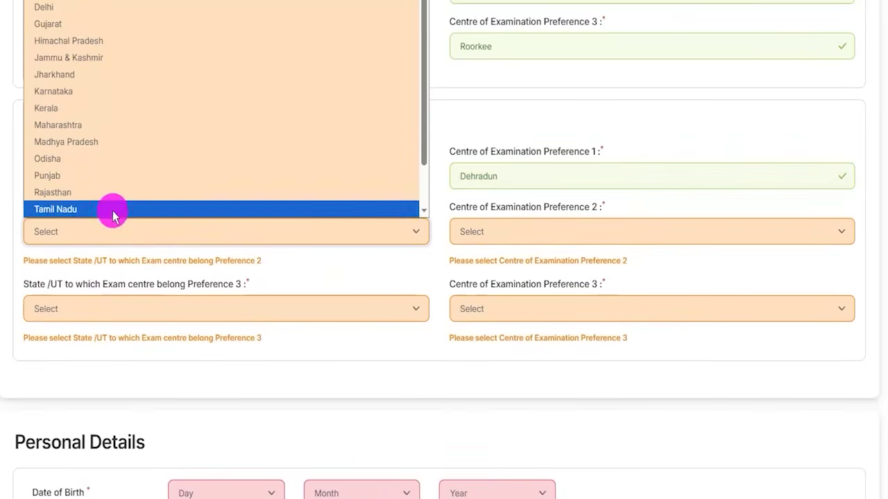
pyautogui.scroll(-1, 85, 174)
pyautogui.click(86, 174)
pyautogui.click(482, 234)
pyautogui.click(480, 270)
# - Set preference 3 for the Phase-II main examination to the state Odisha and the centre Bhubaneswar
pyautogui.click(310, 298)
pyautogui.click(254, 197)
pyautogui.click(496, 295)
pyautogui.click(489, 326)
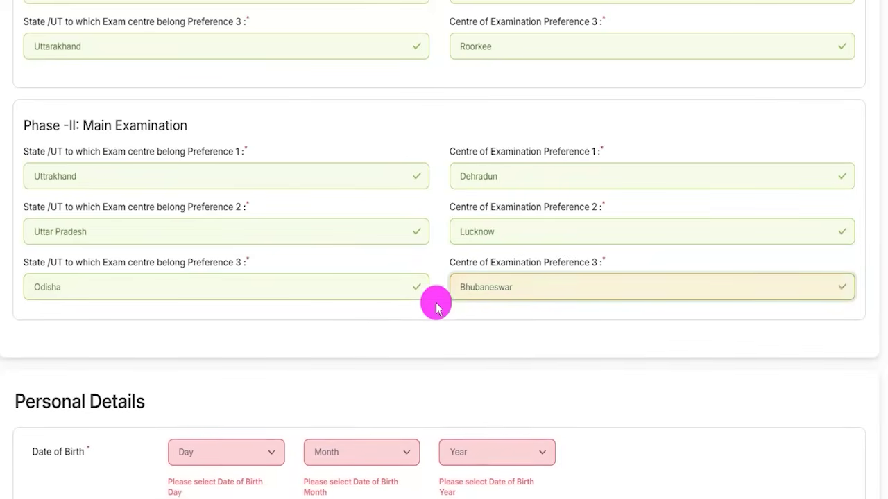
# - Choose the day and month of the date of birth in the personal details, leaving the year unselected
pyautogui.scroll(-5, 376, 321)
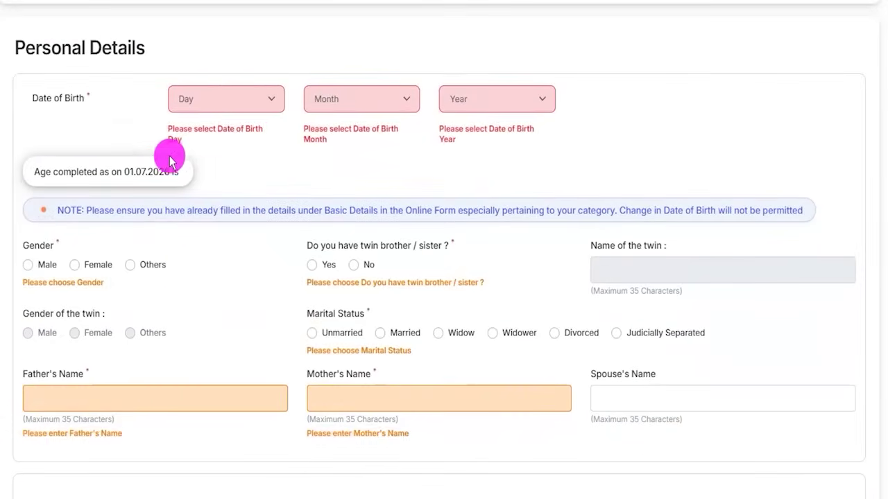
pyautogui.click(206, 96)
pyautogui.click(231, 153)
pyautogui.click(333, 104)
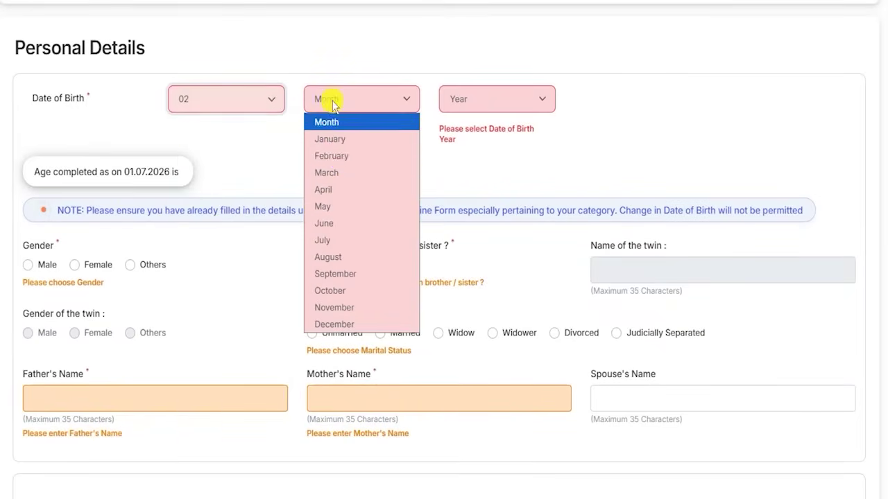
pyautogui.click(333, 155)
pyautogui.click(454, 104)
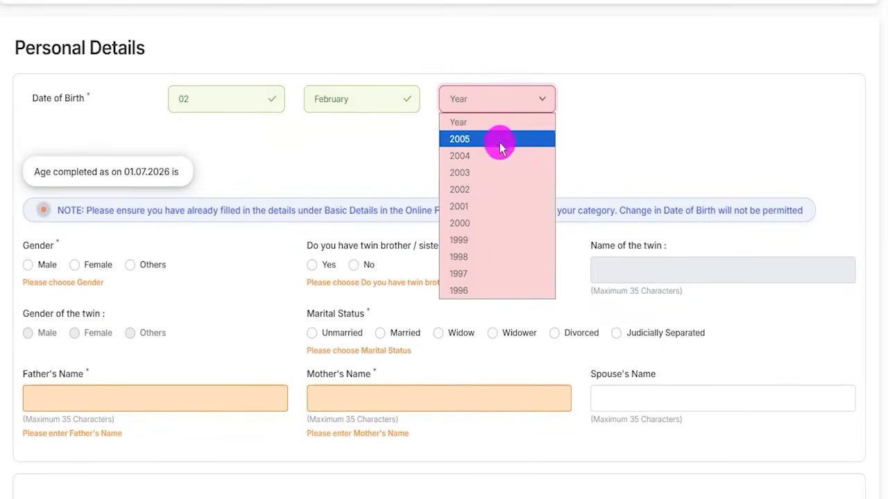
pyautogui.click(670, 147)
# - Set the gender to Male and answer No to having a twin brother or sister
pyautogui.scroll(-2, 190, 149)
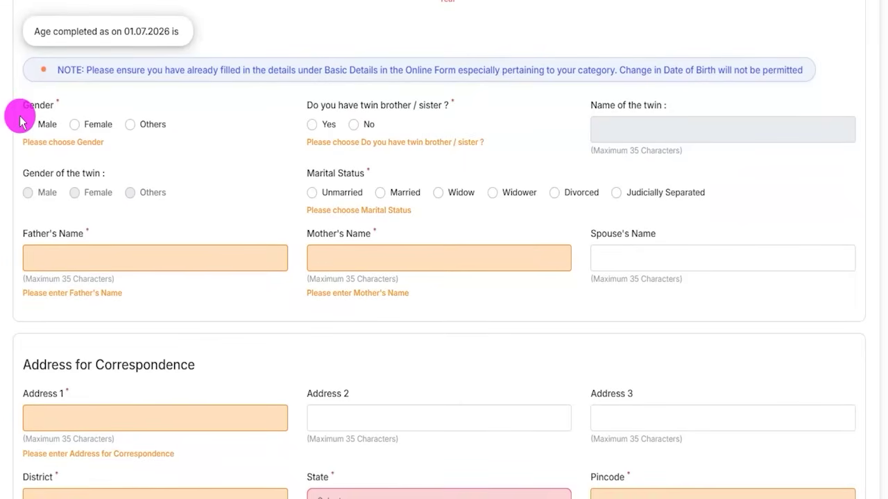
pyautogui.click(26, 128)
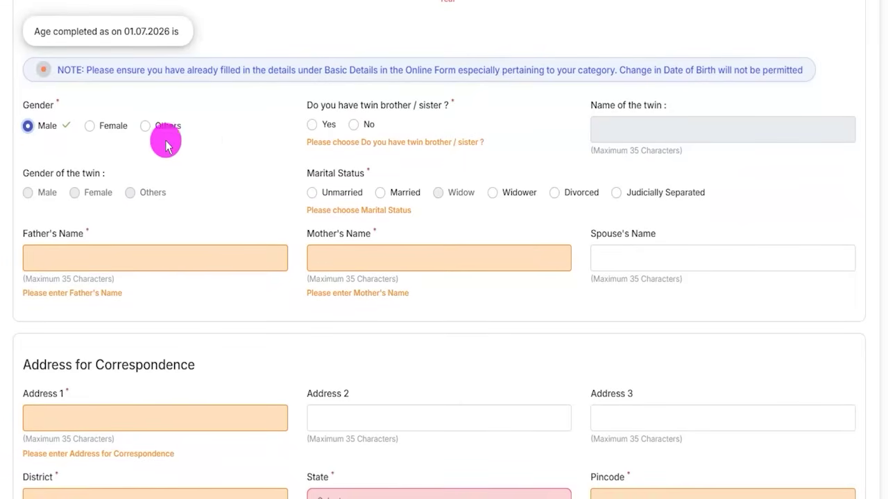
pyautogui.click(313, 129)
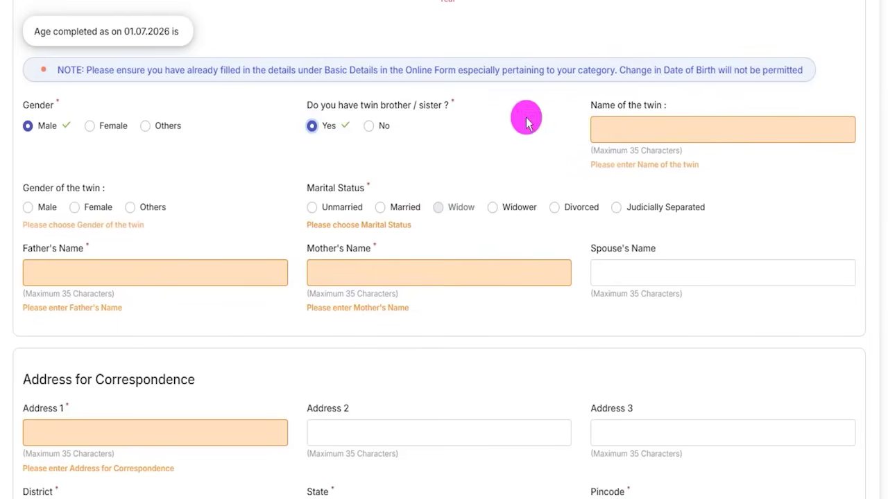
pyautogui.click(368, 129)
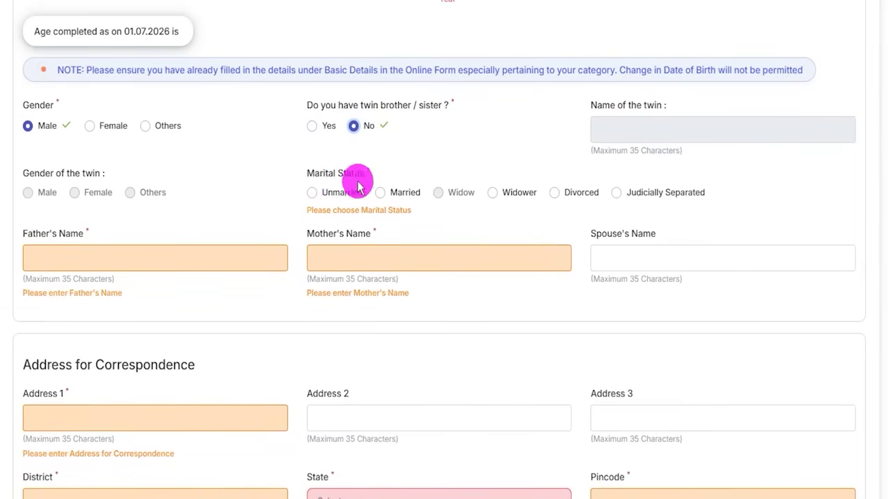
# - Set the marital status to Unmarried and go over the father's, mother's and spouse's name fields
pyautogui.click(316, 194)
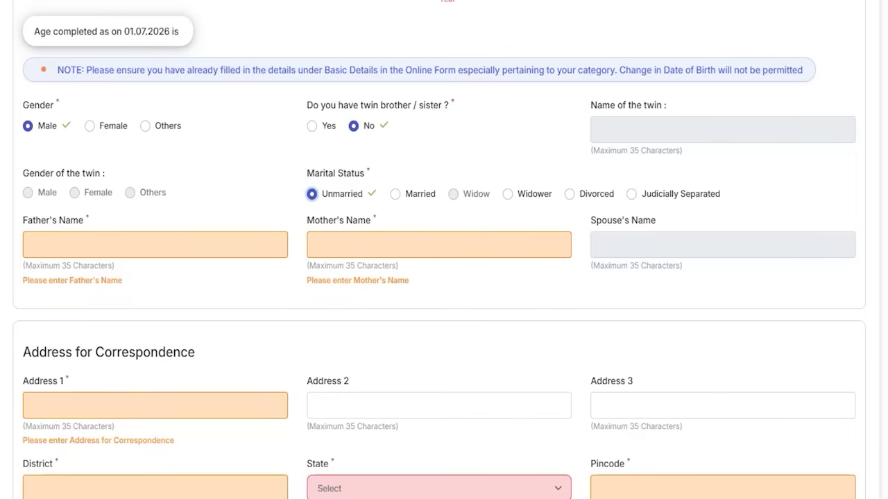
pyautogui.moveTo(120, 239); pyautogui.dragTo(169, 202)
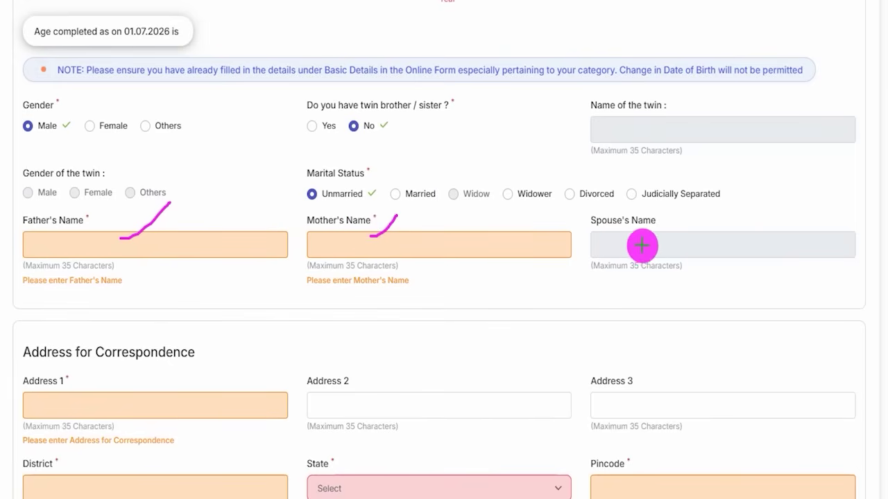
pyautogui.moveTo(664, 242); pyautogui.dragTo(690, 209)
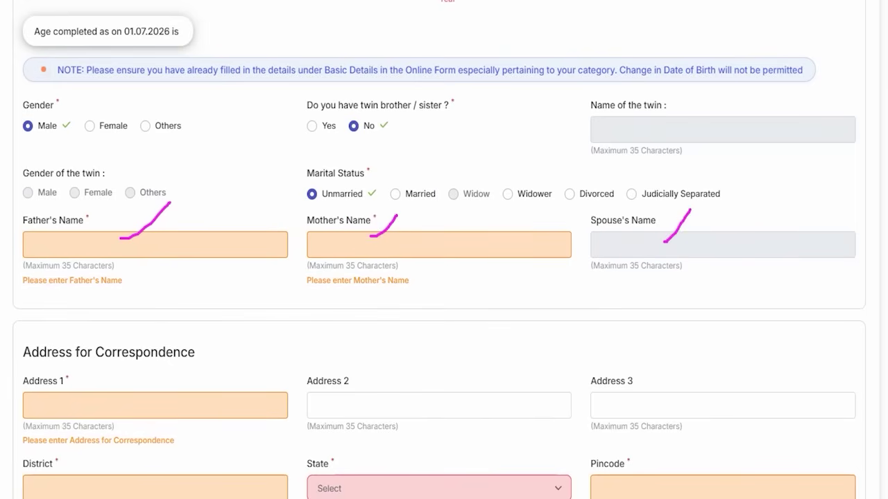
# - Review the address, district, state and pincode fields of the correspondence address and the permanent address
pyautogui.scroll(-4, 198, 308)
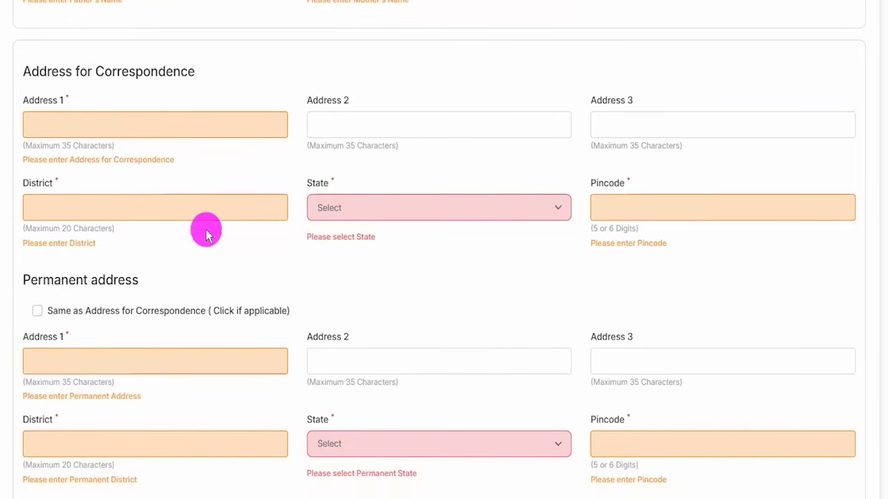
pyautogui.moveTo(231, 127); pyautogui.dragTo(278, 116)
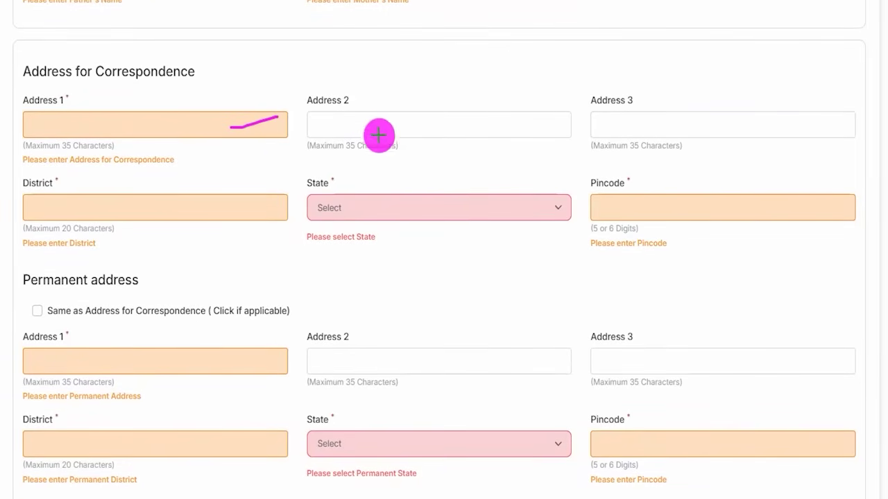
pyautogui.moveTo(549, 122); pyautogui.dragTo(550, 123)
pyautogui.moveTo(177, 210); pyautogui.dragTo(204, 211)
pyautogui.moveTo(410, 202); pyautogui.dragTo(432, 201)
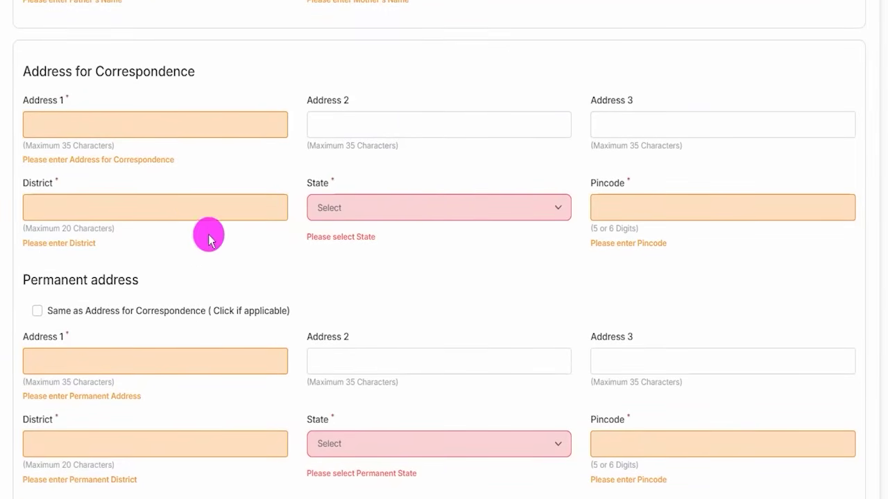
pyautogui.scroll(-2, 172, 268)
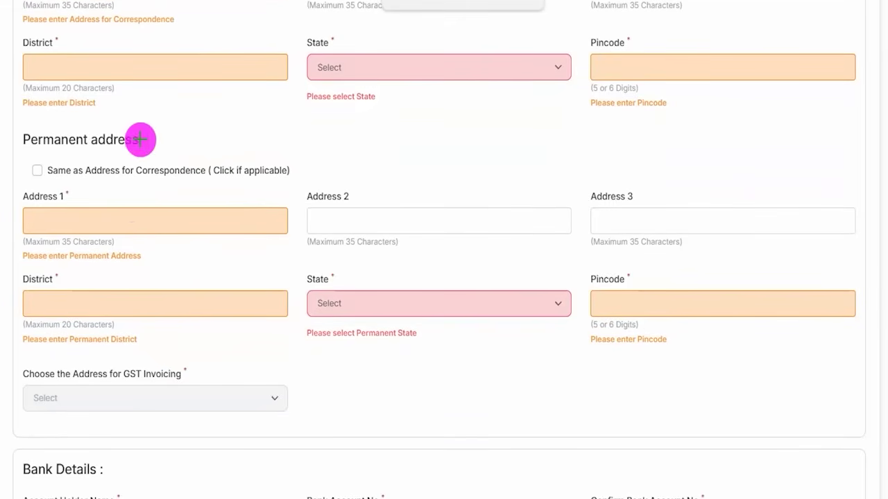
pyautogui.moveTo(131, 221); pyautogui.dragTo(133, 221)
pyautogui.moveTo(341, 216); pyautogui.dragTo(350, 216)
pyautogui.moveTo(590, 213); pyautogui.dragTo(665, 212)
pyautogui.moveTo(95, 294); pyautogui.dragTo(139, 302)
pyautogui.click(452, 310)
pyautogui.moveTo(630, 303); pyautogui.dragTo(657, 305)
pyautogui.moveTo(167, 145); pyautogui.dragTo(189, 127)
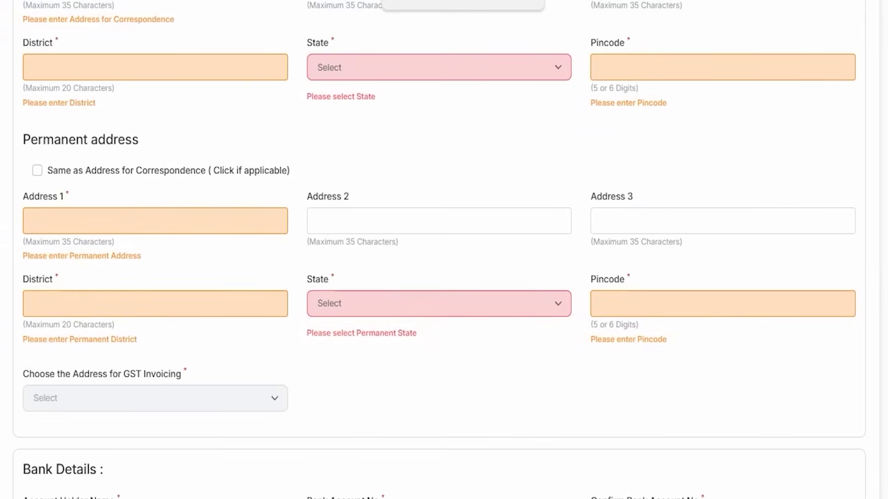
# - Mark the permanent address as the same as the address for correspondence
pyautogui.scroll(2, 235, 188)
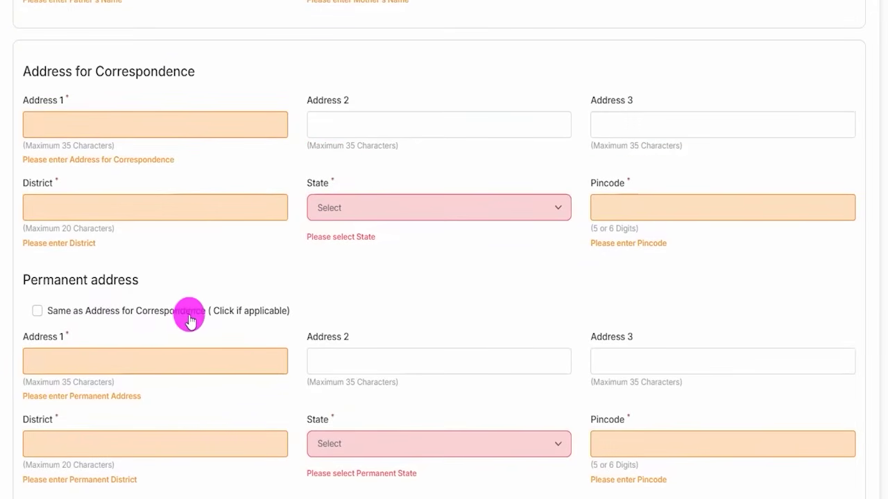
pyautogui.click(38, 312)
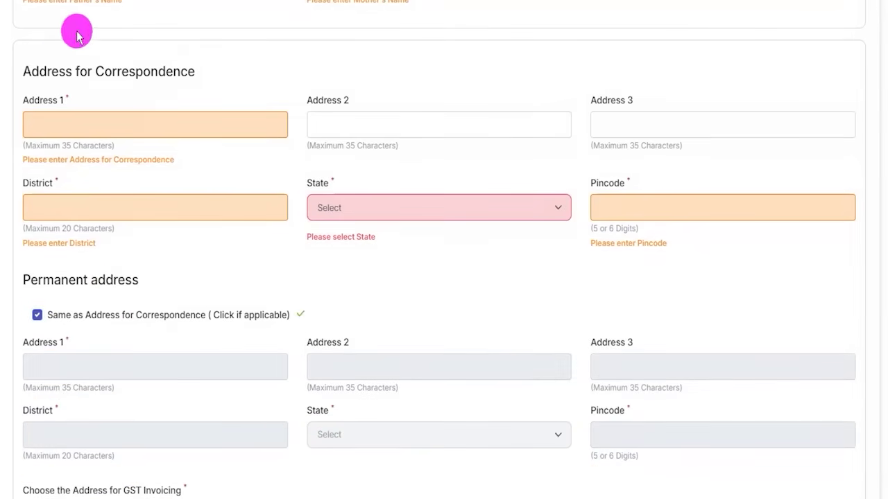
# - Go over the bank details fields and set the type of account to Current Account
pyautogui.scroll(-3, 215, 312)
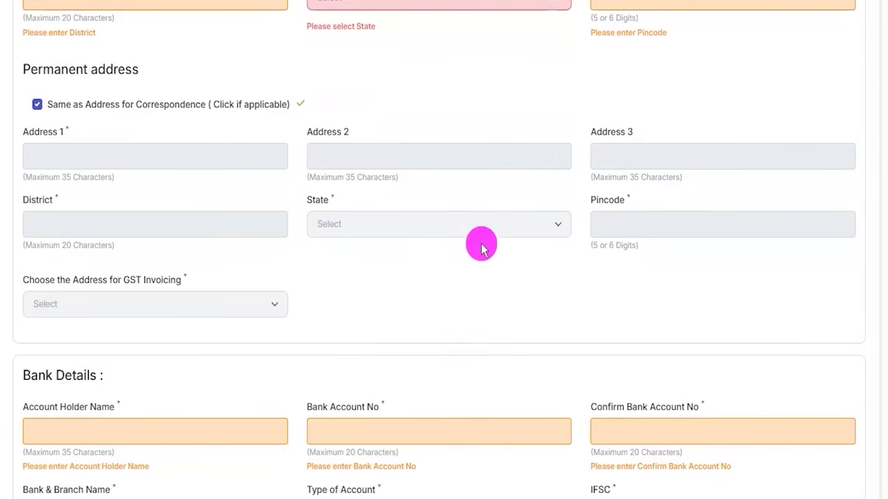
pyautogui.scroll(-3, 225, 281)
pyautogui.scroll(-2, 239, 256)
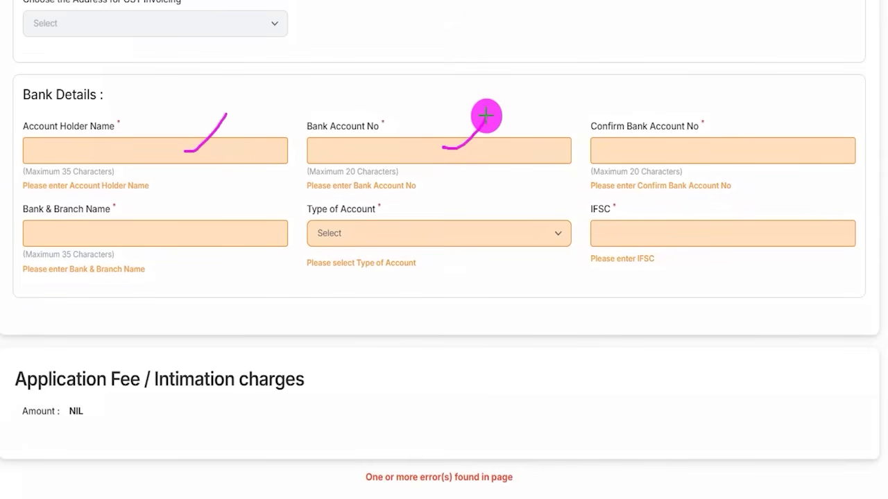
pyautogui.moveTo(714, 147); pyautogui.dragTo(744, 108)
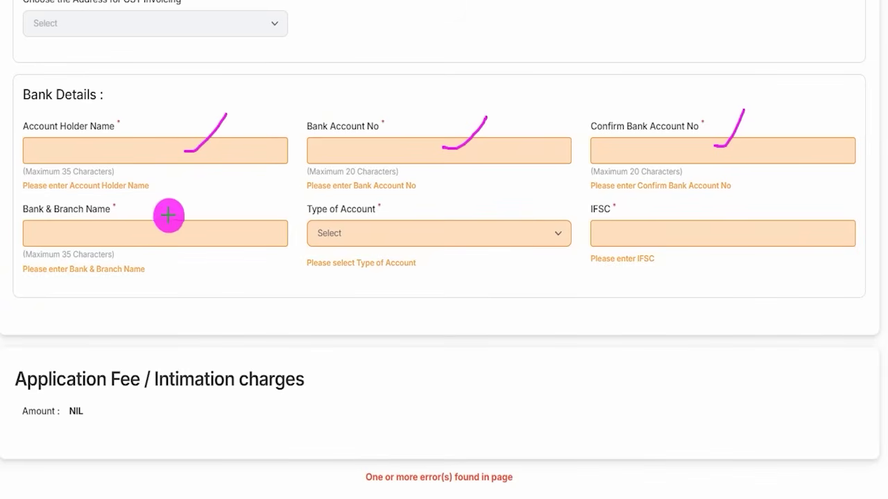
pyautogui.moveTo(143, 233); pyautogui.dragTo(164, 204)
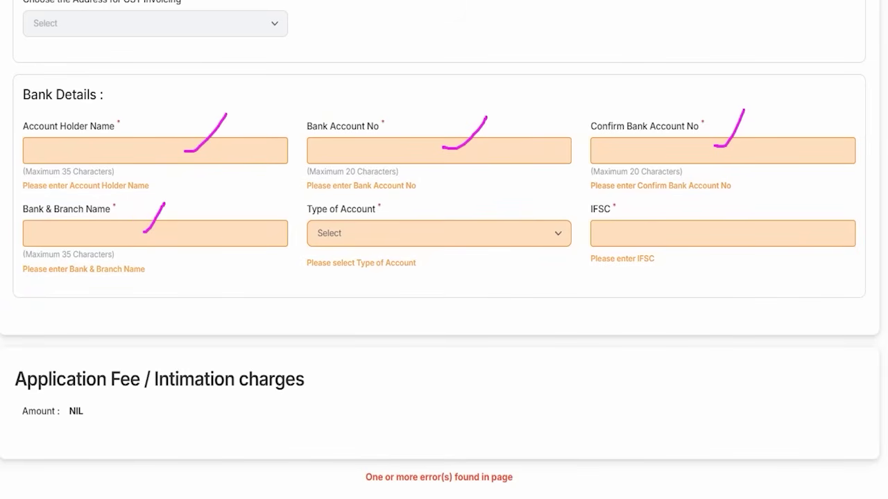
pyautogui.click(358, 233)
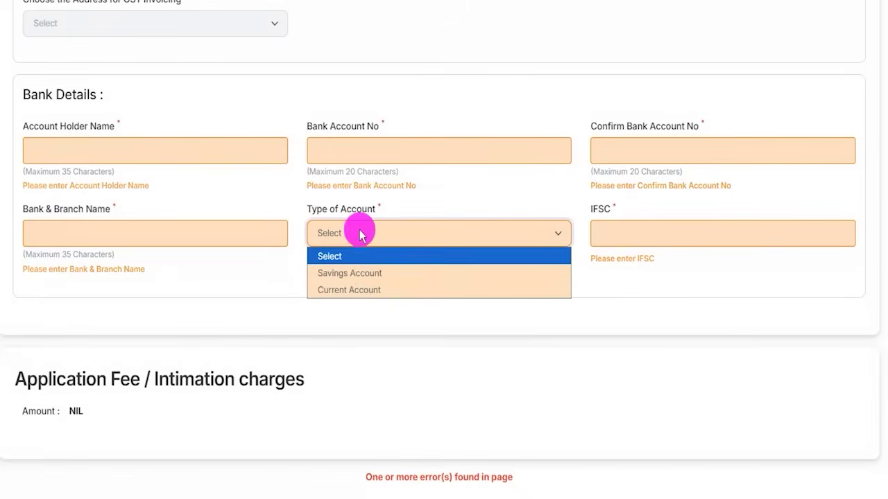
pyautogui.click(356, 290)
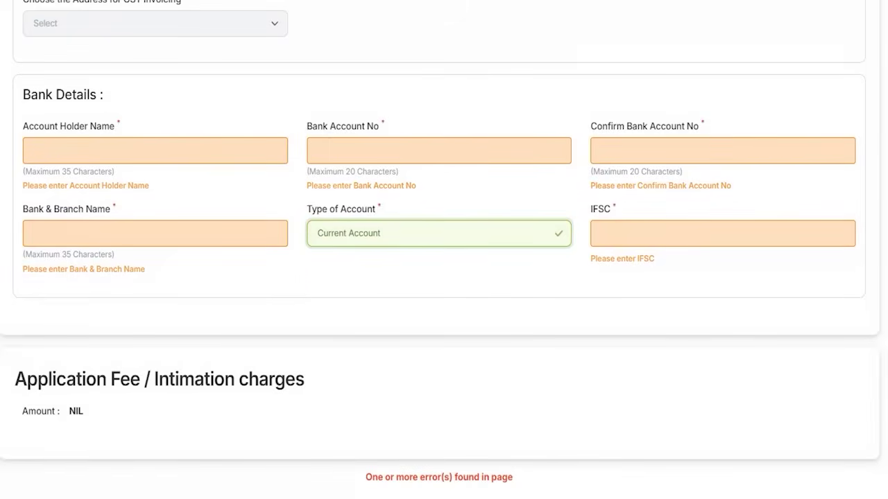
pyautogui.moveTo(656, 232); pyautogui.dragTo(688, 206)
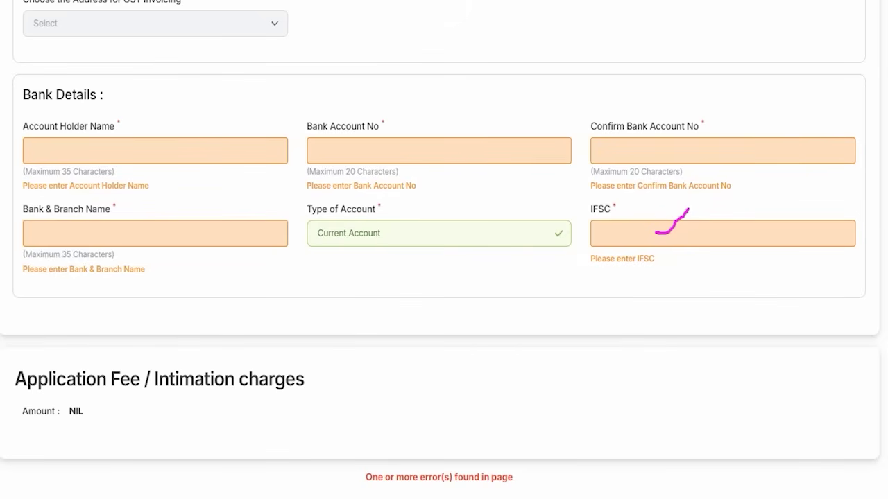
# - Examine the application fee amount and the options for validating and saving the details at the end of the form
pyautogui.scroll(-3, 359, 146)
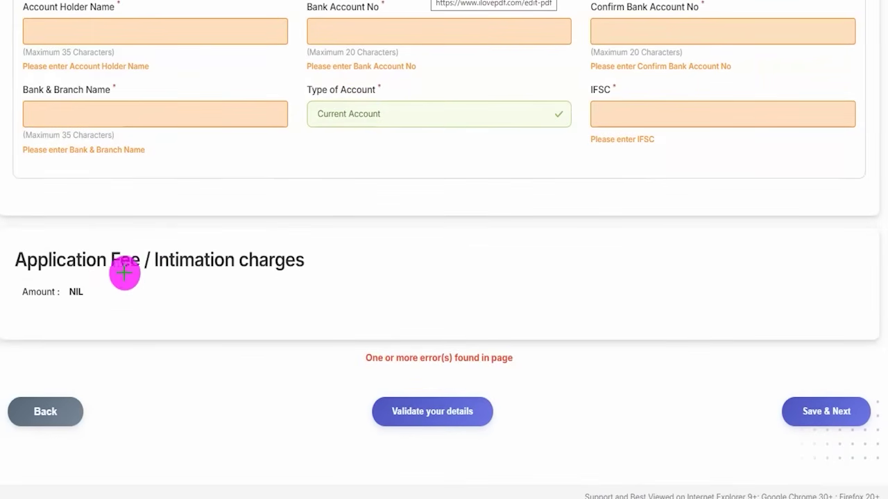
pyautogui.moveTo(63, 299); pyautogui.dragTo(102, 299)
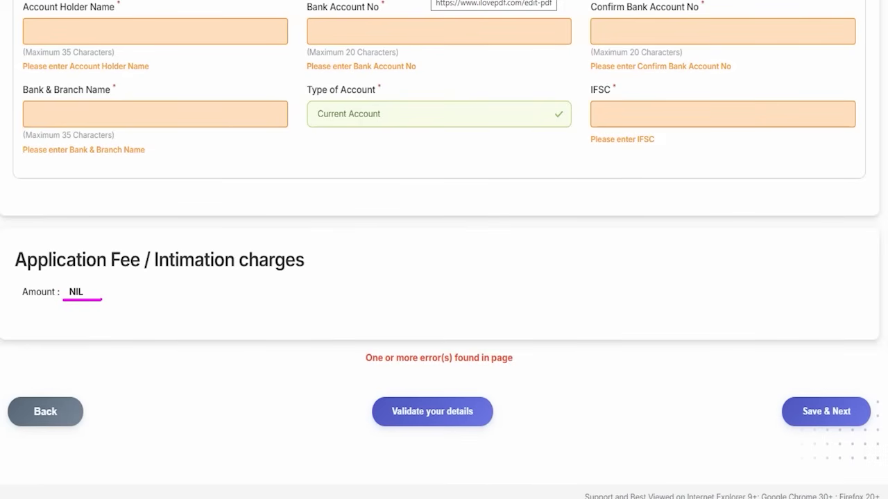
pyautogui.moveTo(482, 244); pyautogui.dragTo(436, 390)
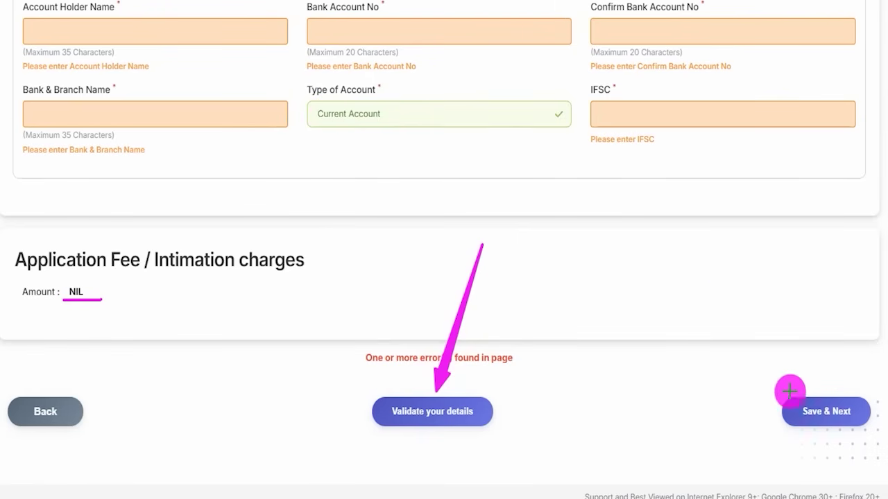
pyautogui.moveTo(727, 285); pyautogui.dragTo(787, 393)
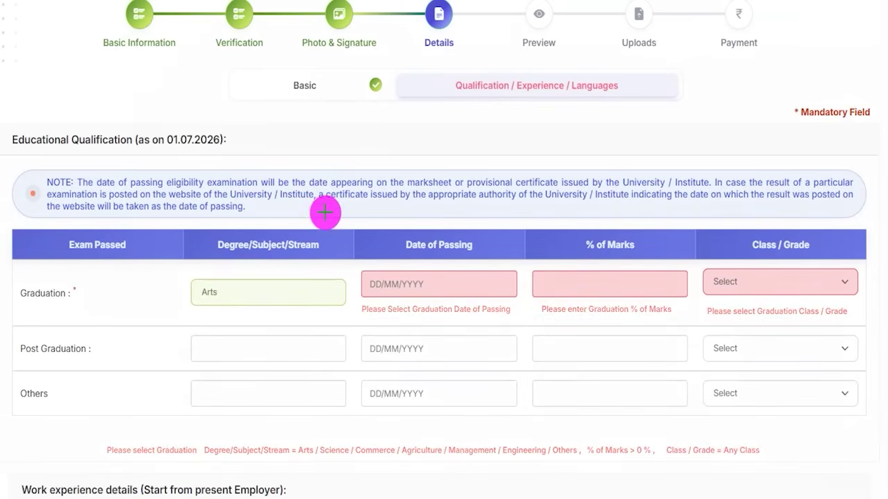
# - Fill in the graduation row with the Arts stream, 80.00 percent marks and First Class
pyautogui.moveTo(233, 142); pyautogui.dragTo(262, 113)
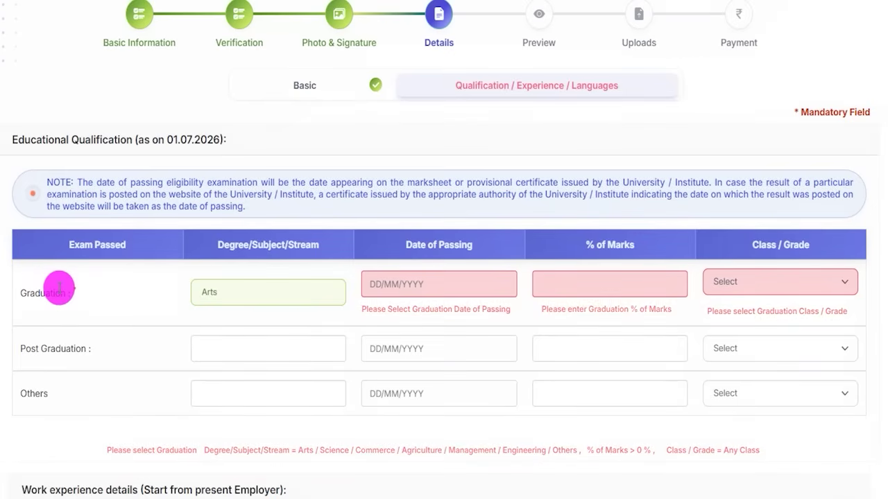
pyautogui.click(228, 295)
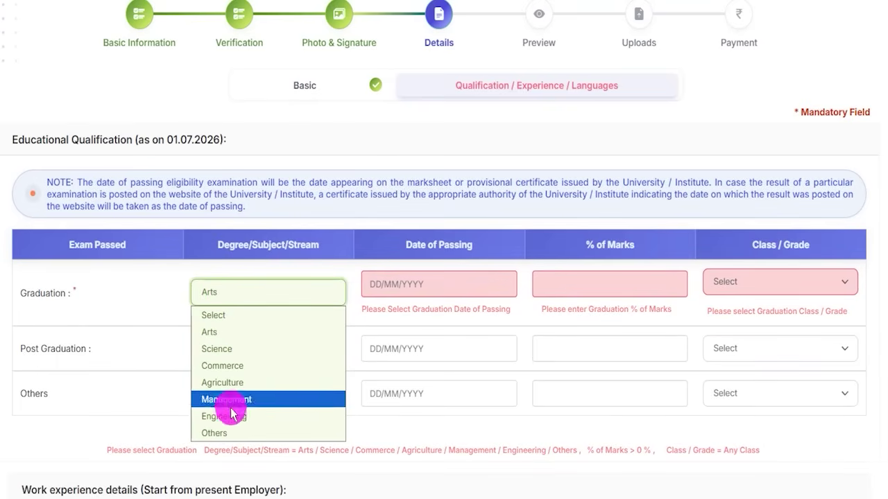
pyautogui.click(220, 333)
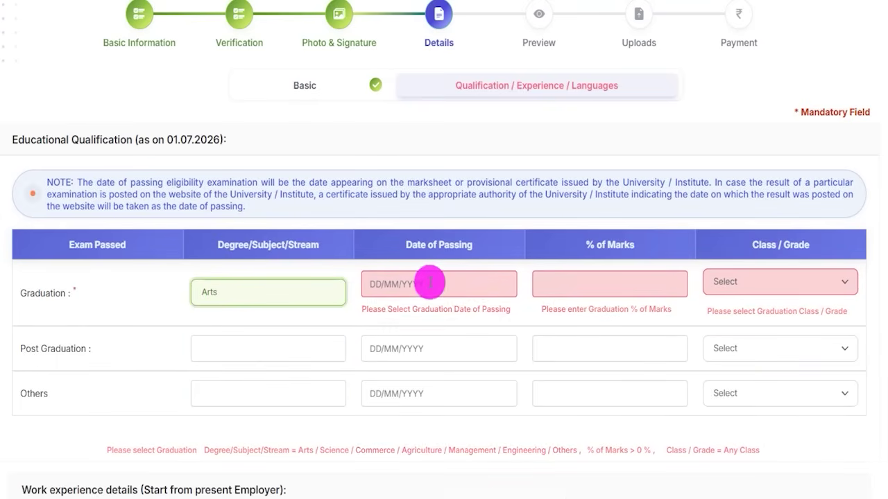
pyautogui.click(426, 282)
pyautogui.click(591, 281)
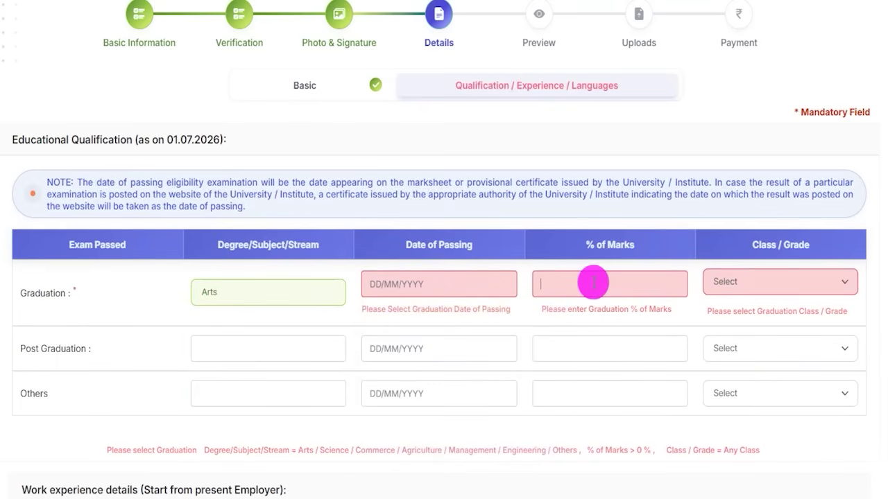
pyautogui.write('80.0')
pyautogui.click(690, 320)
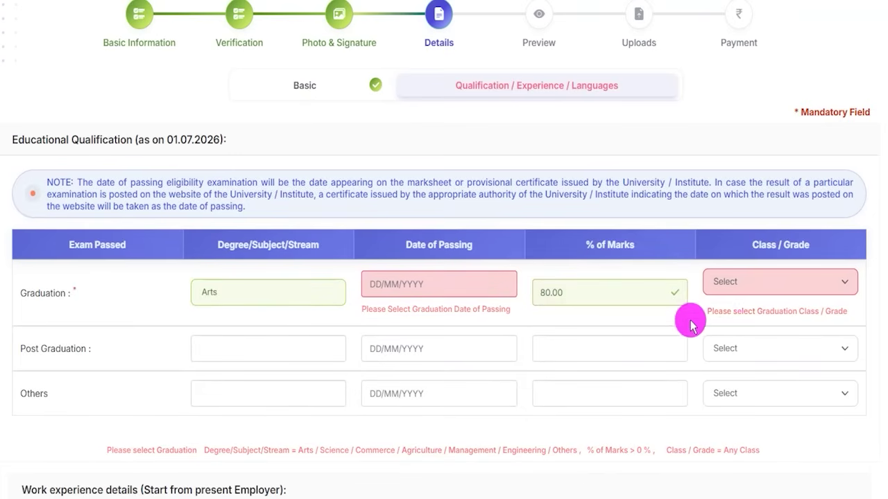
pyautogui.click(760, 290)
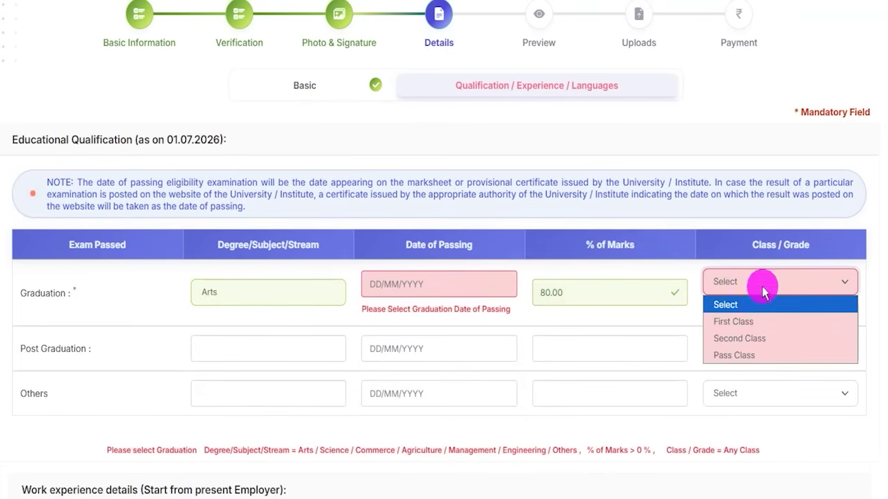
pyautogui.click(729, 321)
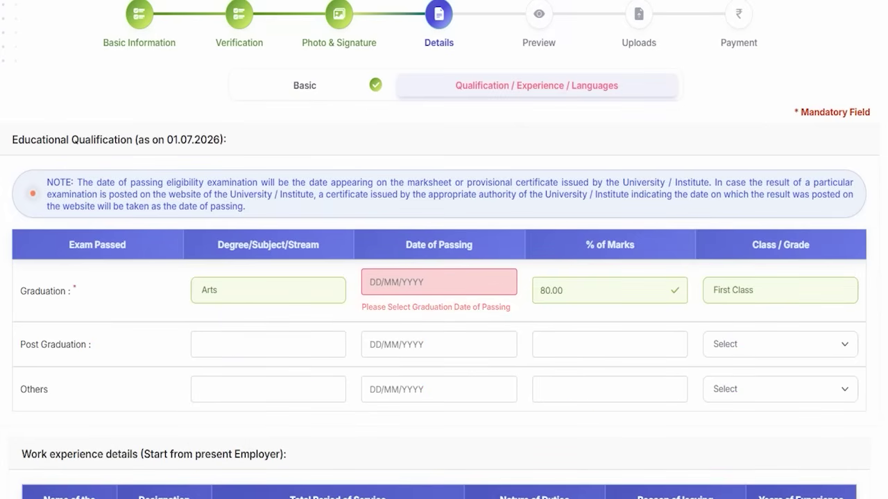
# - Examine the work experience fields for present employment, employer name, designation and period of service
pyautogui.scroll(-5, 263, 317)
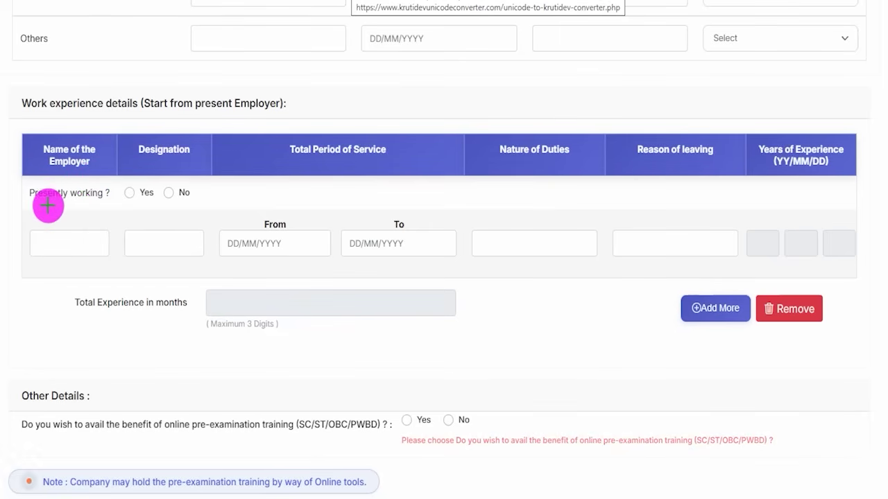
pyautogui.moveTo(47, 205); pyautogui.dragTo(78, 204)
pyautogui.moveTo(167, 195); pyautogui.dragTo(184, 176)
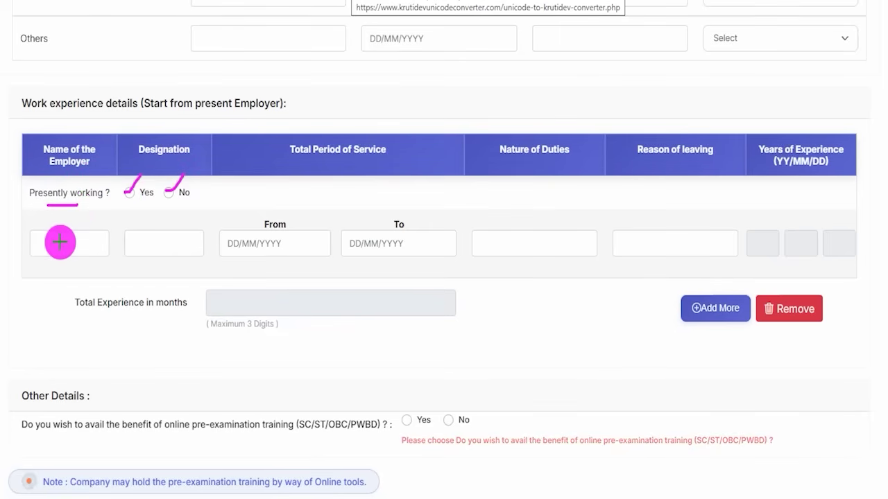
pyautogui.moveTo(60, 241); pyautogui.dragTo(77, 219)
pyautogui.moveTo(151, 238); pyautogui.dragTo(174, 216)
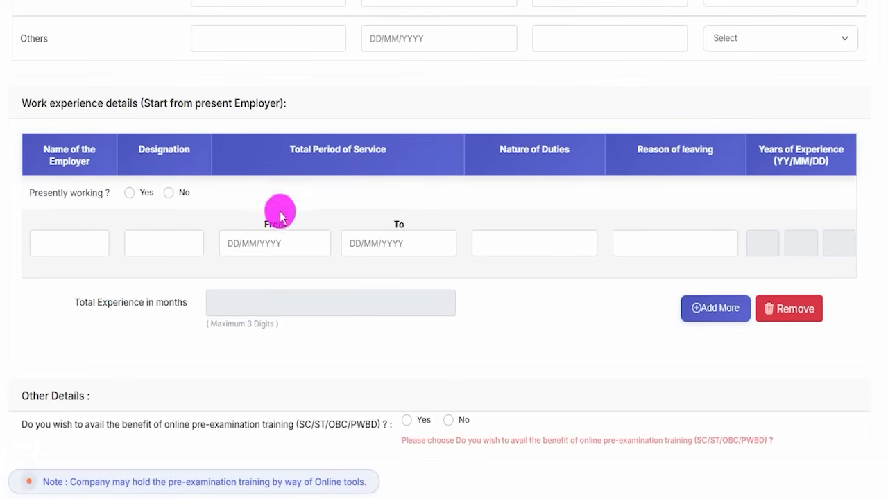
pyautogui.click(271, 247)
pyautogui.click(404, 246)
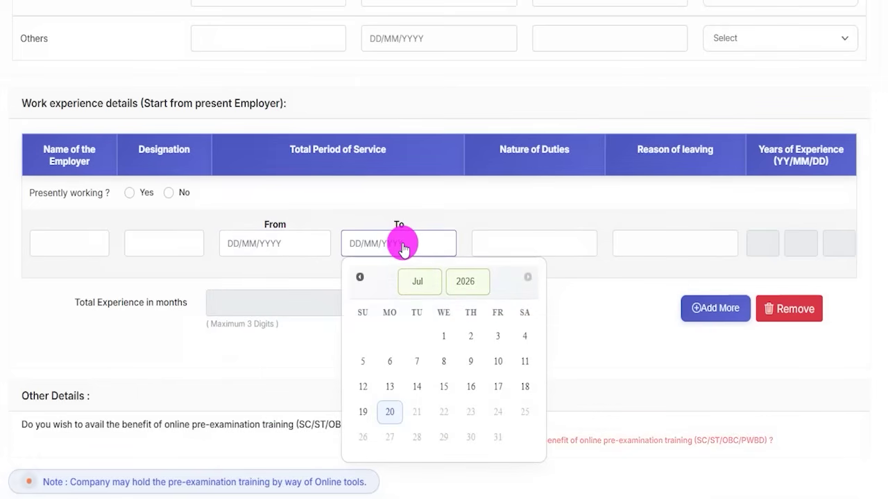
pyautogui.click(470, 203)
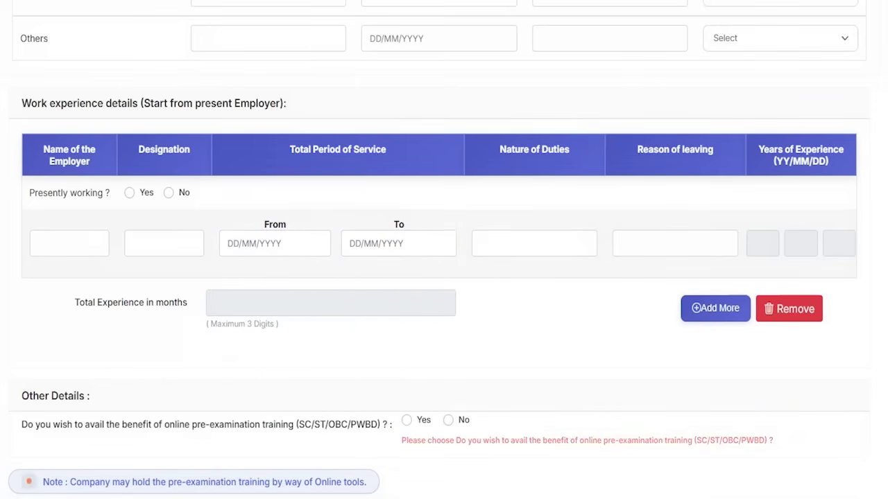
# - Go over the nature of duties, reason of leaving and experience duration fields, plus the option for adding more employers
pyautogui.moveTo(514, 240); pyautogui.dragTo(551, 203)
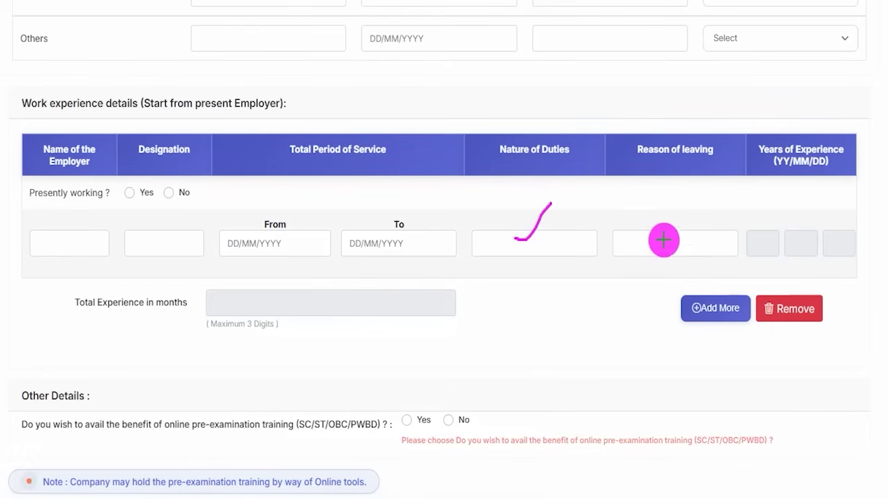
pyautogui.moveTo(654, 239); pyautogui.dragTo(673, 217)
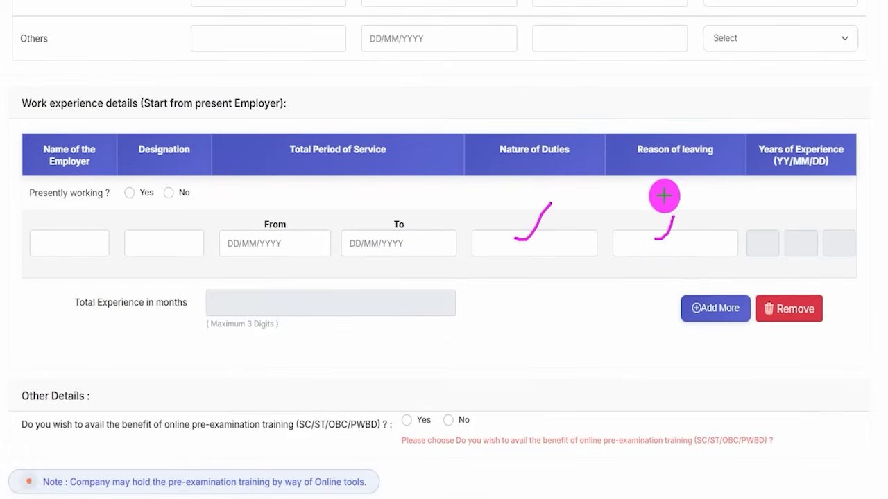
pyautogui.moveTo(275, 246); pyautogui.dragTo(284, 243)
pyautogui.moveTo(390, 245); pyautogui.dragTo(401, 244)
pyautogui.moveTo(754, 240); pyautogui.dragTo(798, 241)
pyautogui.click(808, 242)
pyautogui.moveTo(256, 304); pyautogui.dragTo(376, 305)
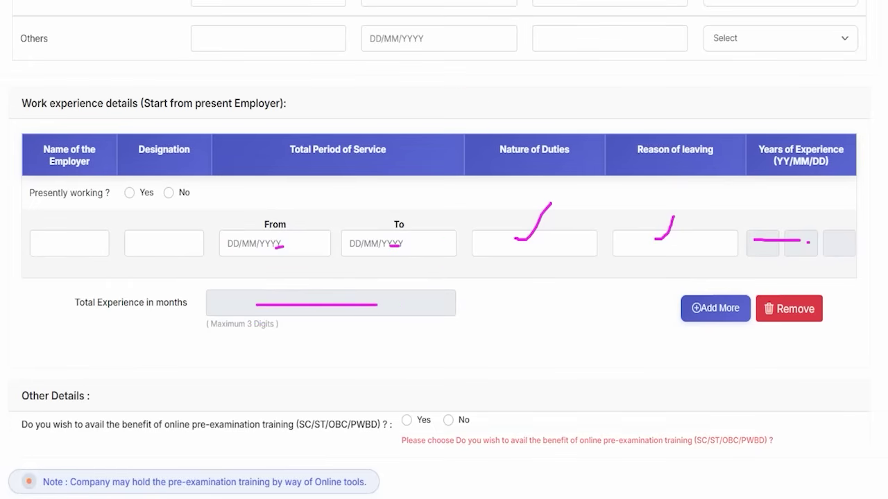
pyautogui.moveTo(559, 308); pyautogui.dragTo(674, 309)
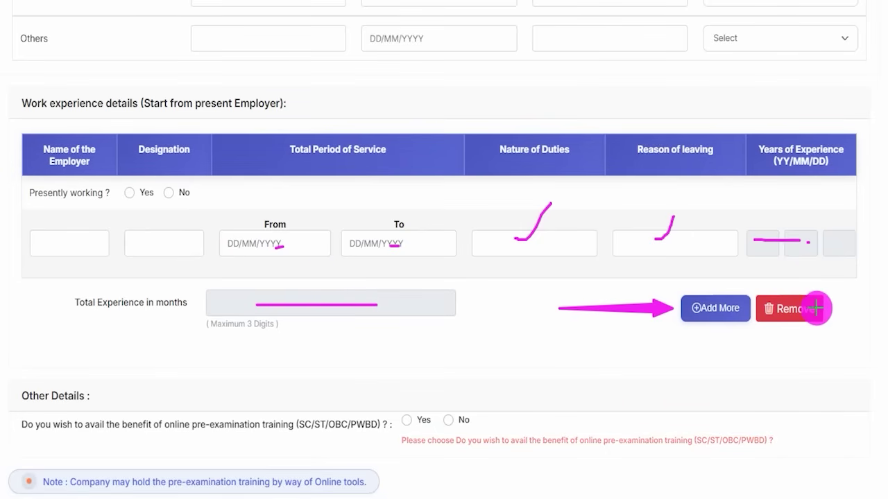
pyautogui.press('Escape')
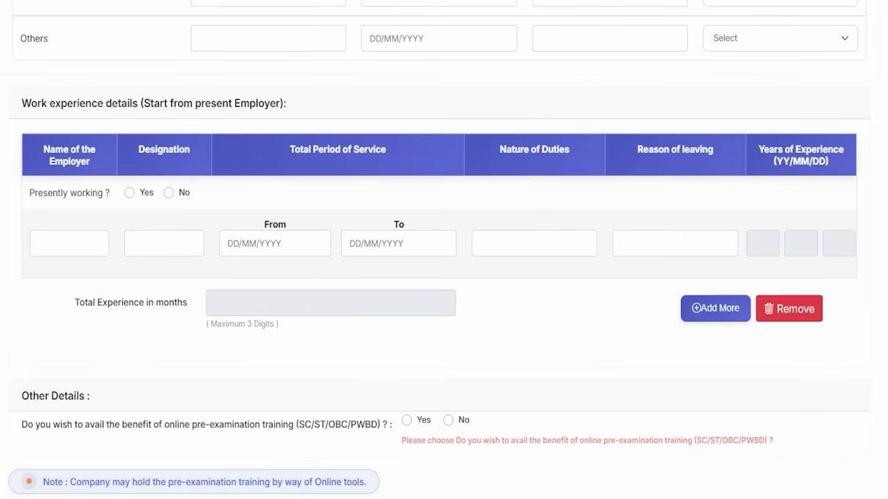
# - Answer No to availing the benefit of online pre-examination training
pyautogui.scroll(-2, 323, 408)
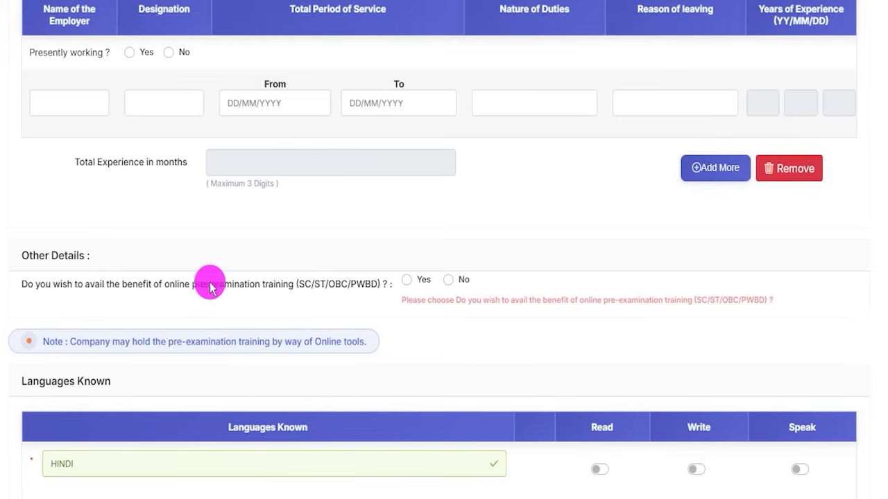
pyautogui.click(409, 280)
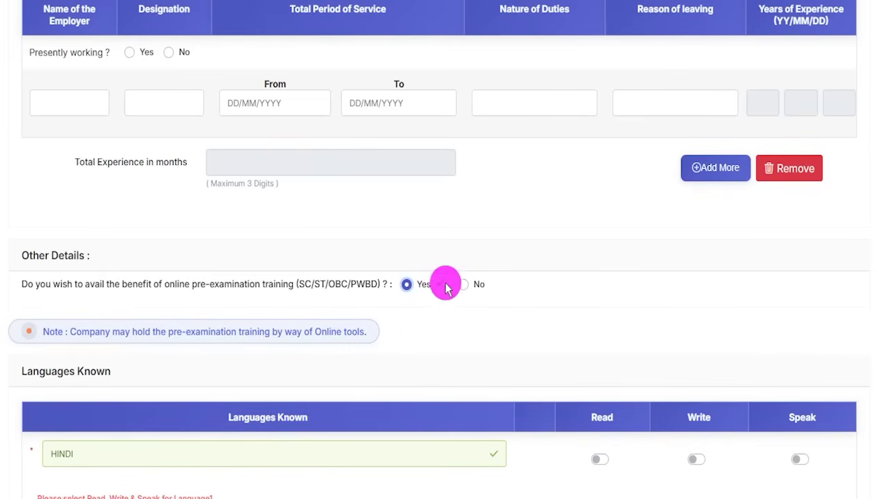
pyautogui.click(460, 286)
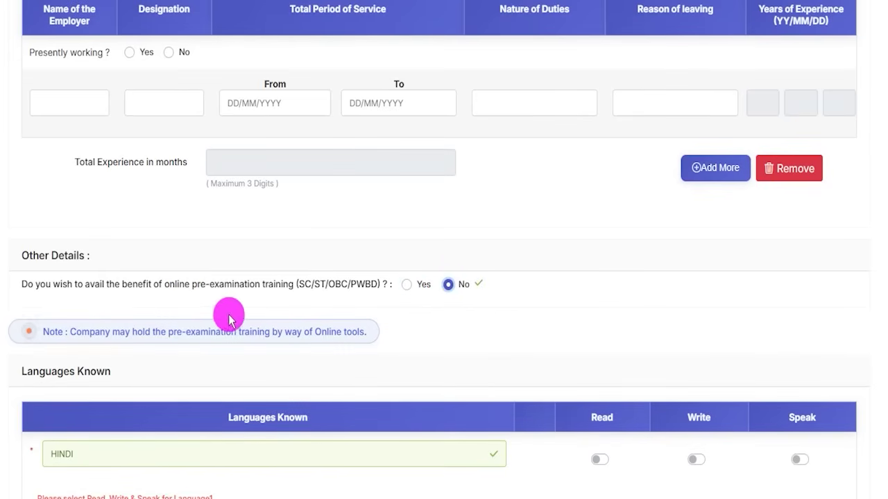
# - Turn on Read, Write and Speak for HINDI in the languages known
pyautogui.scroll(-3, 218, 299)
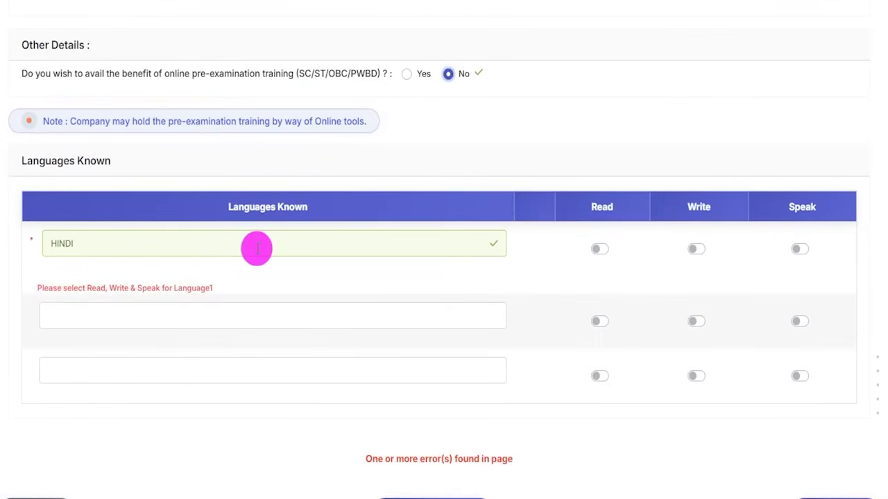
pyautogui.scroll(-1, 254, 248)
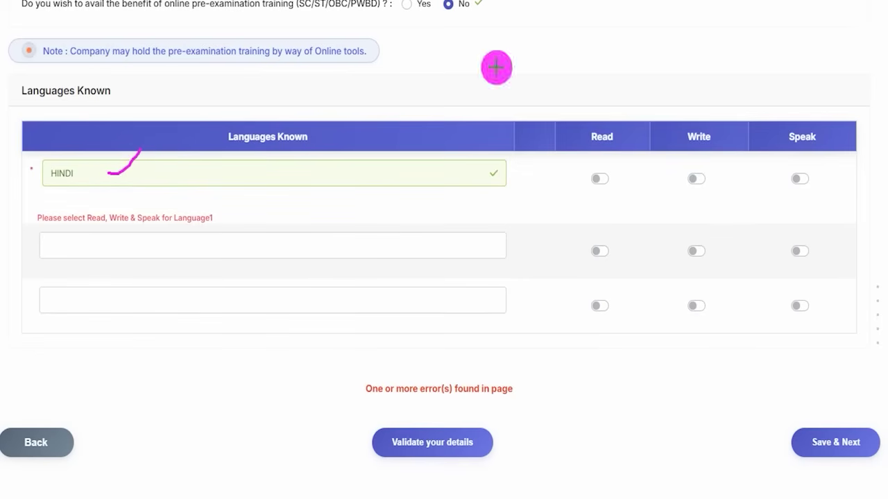
pyautogui.click(596, 179)
pyautogui.click(690, 178)
pyautogui.click(797, 179)
# - Add ENGLISH as the second known language with Read, Write and Speak enabled, and save the details to reach the preview
pyautogui.click(215, 229)
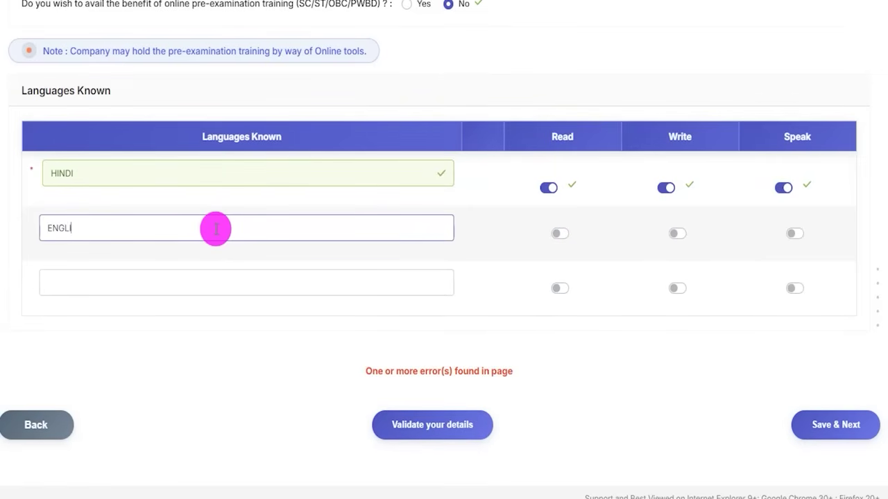
pyautogui.click(560, 233)
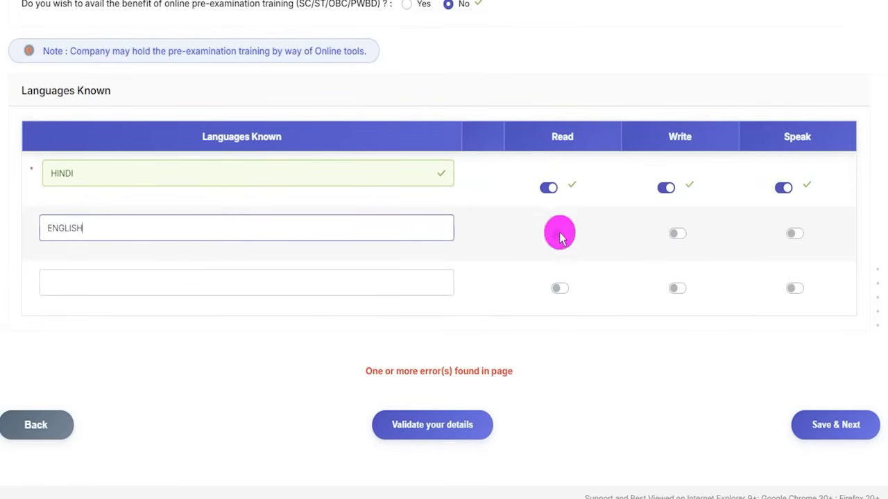
pyautogui.click(676, 235)
pyautogui.click(792, 237)
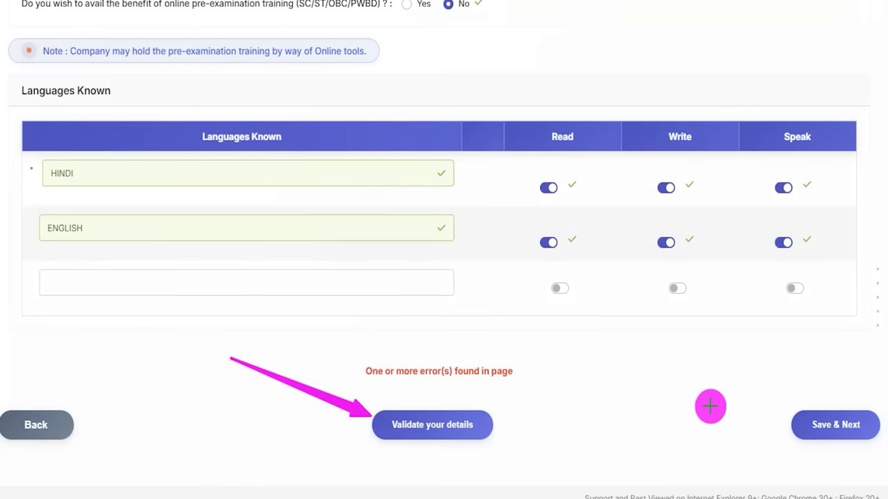
pyautogui.click(801, 417)
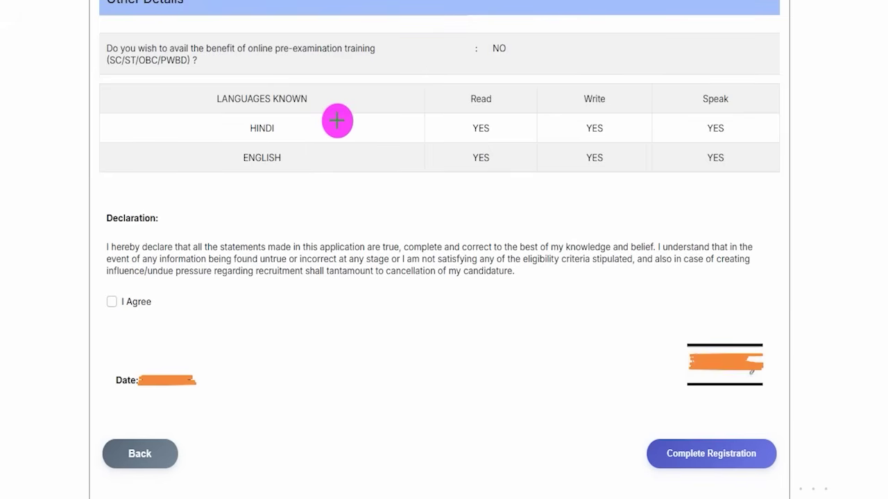
# - Review the pre-examination training answer, languages known and declaration in the preview, including the agreement checkbox and the option to go back
pyautogui.moveTo(389, 60); pyautogui.dragTo(415, 48)
pyautogui.moveTo(491, 57); pyautogui.dragTo(511, 46)
pyautogui.moveTo(398, 108); pyautogui.dragTo(415, 101)
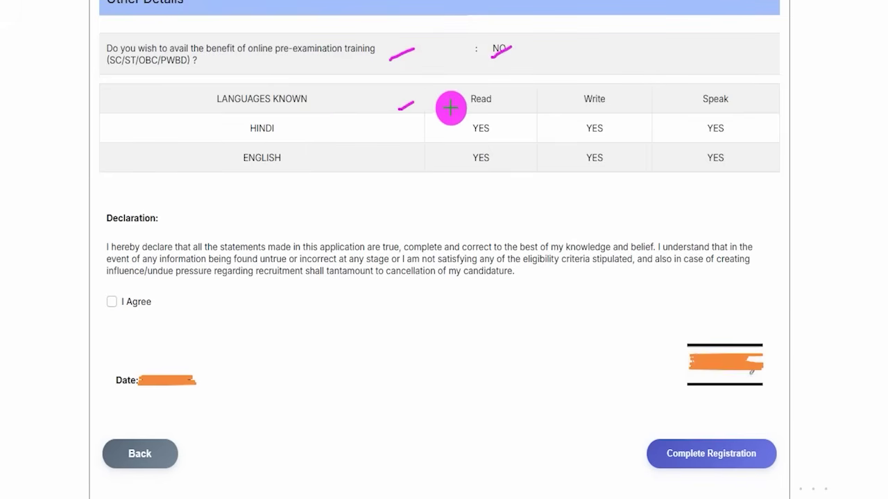
pyautogui.moveTo(584, 108)
pyautogui.mouseDown()
pyautogui.moveTo(613, 98)
pyautogui.moveTo(683, 97)
pyautogui.mouseUp()
pyautogui.moveTo(380, 165); pyautogui.dragTo(398, 156)
pyautogui.moveTo(502, 159); pyautogui.dragTo(535, 148)
pyautogui.moveTo(107, 227); pyautogui.dragTo(164, 223)
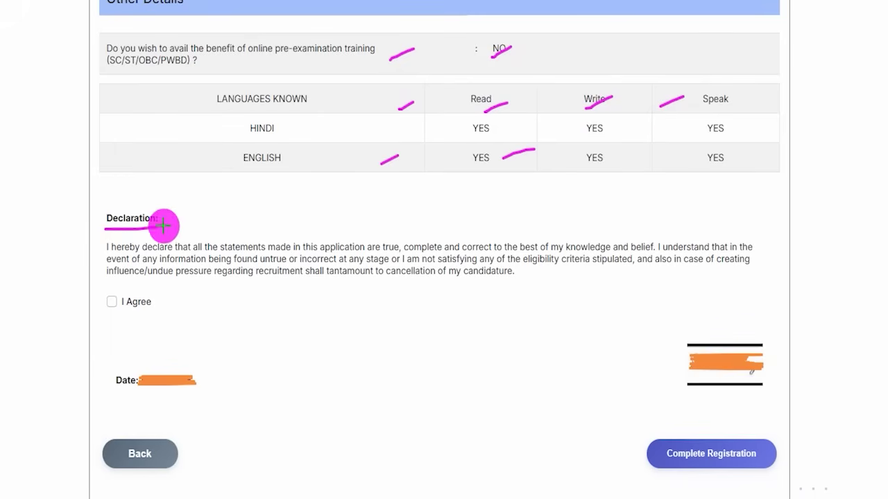
pyautogui.moveTo(109, 303); pyautogui.dragTo(153, 276)
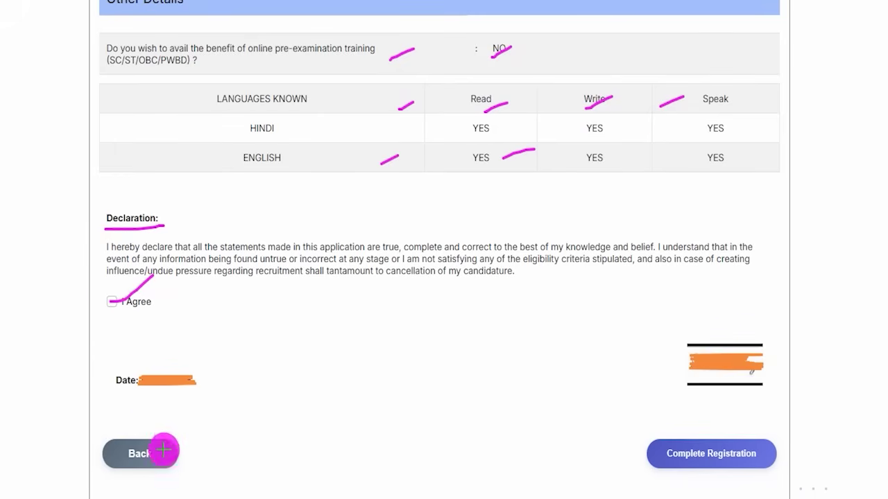
pyautogui.moveTo(269, 374); pyautogui.dragTo(173, 441)
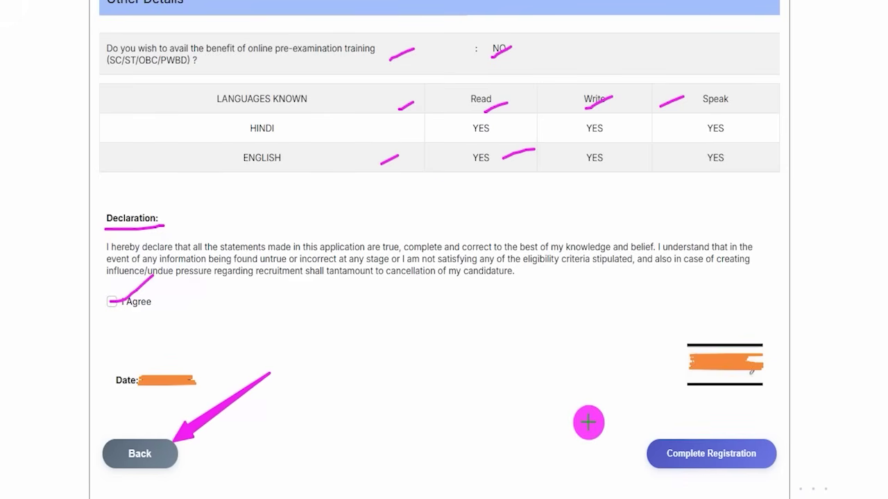
# - Complete the registration and review the left thumb impression and hand written declaration fields in the documents upload list
pyautogui.click(659, 440)
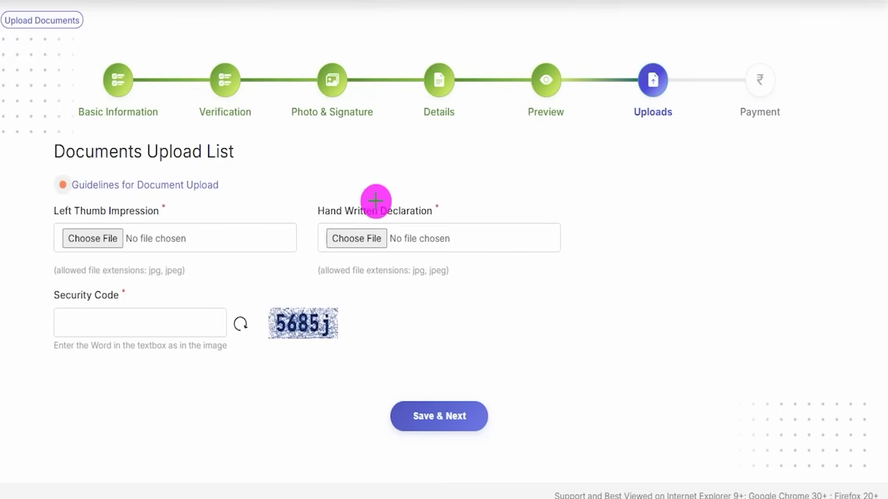
pyautogui.moveTo(721, 40); pyautogui.dragTo(665, 76)
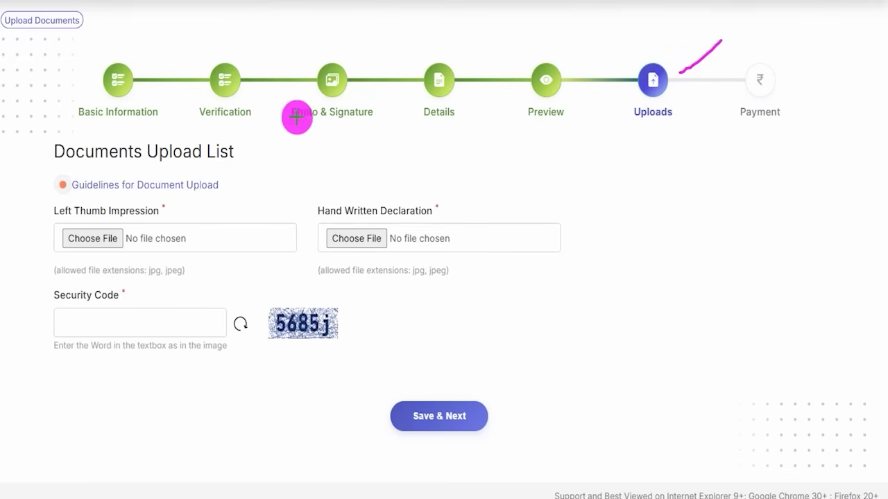
pyautogui.moveTo(166, 214); pyautogui.dragTo(196, 201)
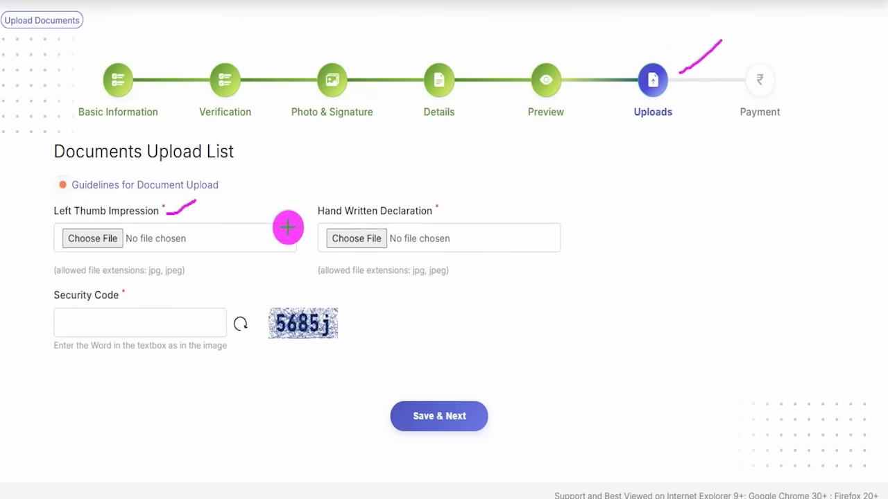
pyautogui.moveTo(440, 213); pyautogui.dragTo(495, 171)
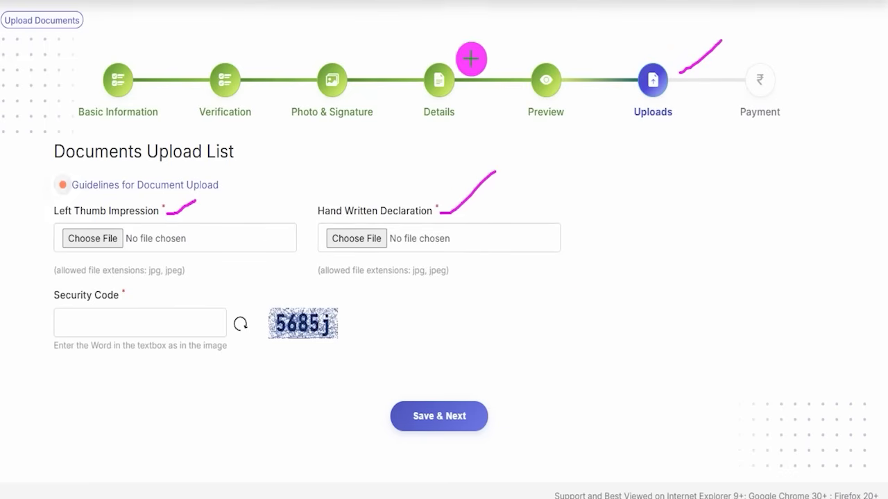
pyautogui.press('Escape')
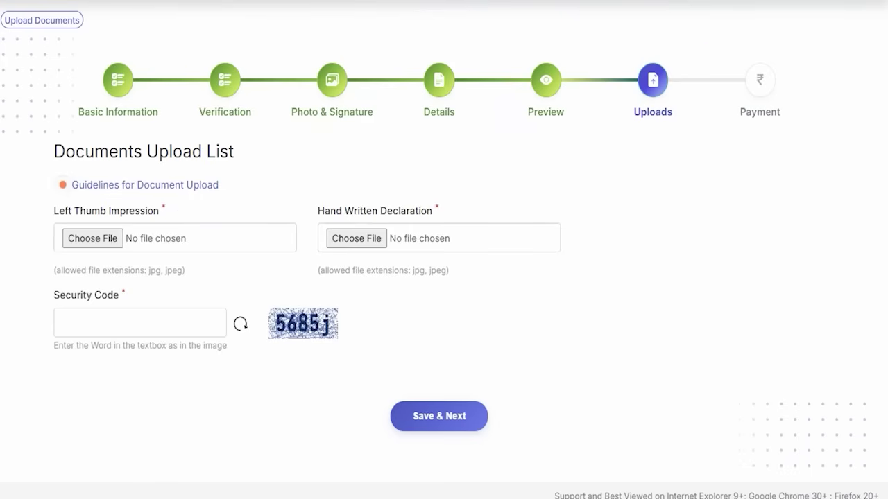
# - Open the guidelines for document upload and examine the left thumb impression's file type, dimensions and file size requirements
pyautogui.moveTo(38, 165)
pyautogui.mouseDown()
pyautogui.moveTo(143, 191)
pyautogui.moveTo(237, 197)
pyautogui.mouseUp()
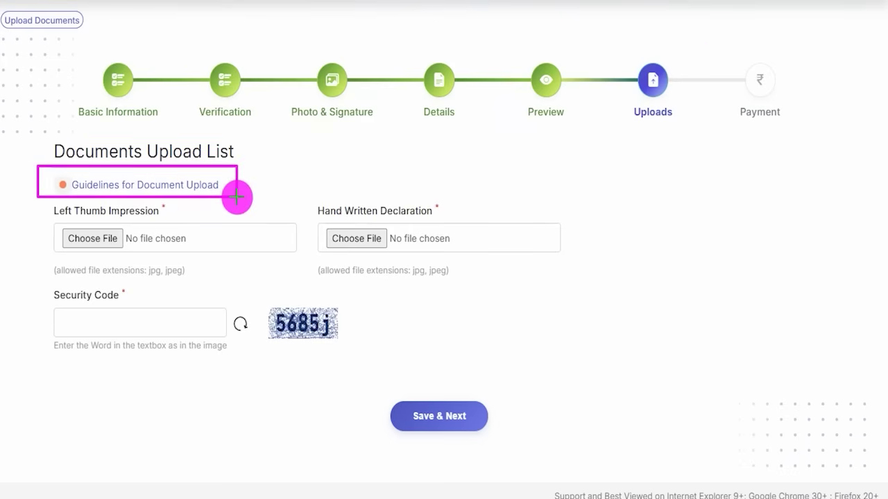
pyautogui.press('Escape')
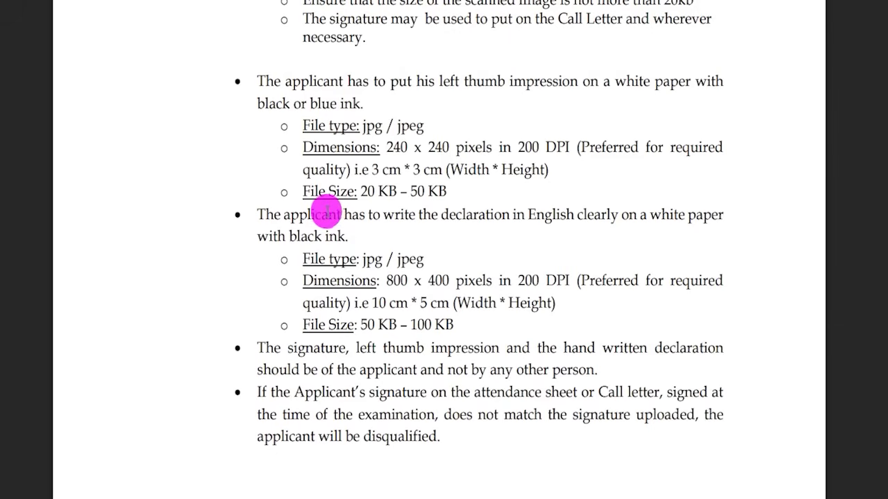
pyautogui.moveTo(438, 82); pyautogui.dragTo(515, 81)
pyautogui.moveTo(387, 147); pyautogui.dragTo(484, 145)
pyautogui.moveTo(361, 192); pyautogui.dragTo(434, 190)
pyautogui.moveTo(362, 126); pyautogui.dragTo(422, 126)
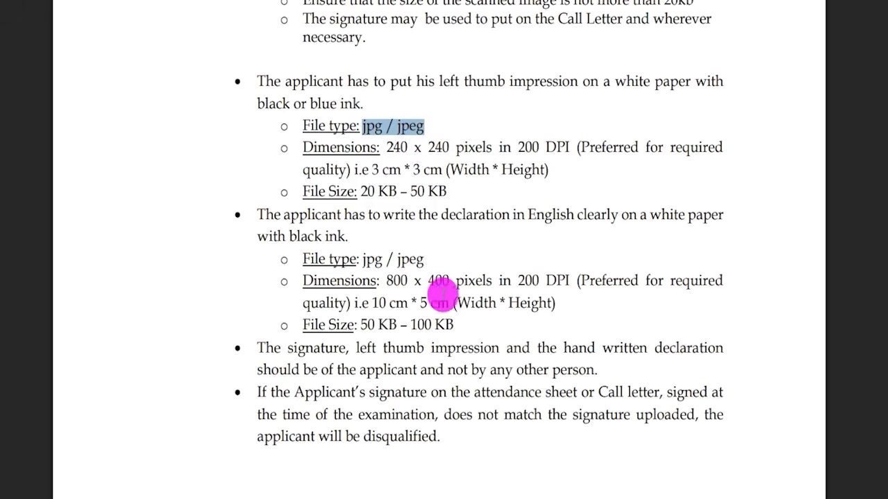
# - Examine the hand written declaration's language, paper, ink, file type, dimensions and file size requirements in the guidelines
pyautogui.moveTo(430, 216); pyautogui.dragTo(683, 214)
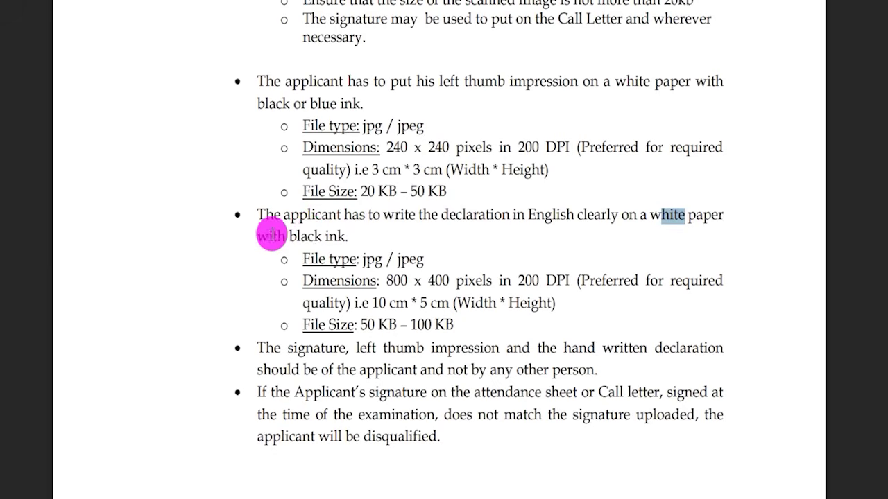
pyautogui.moveTo(272, 236); pyautogui.dragTo(315, 236)
pyautogui.moveTo(360, 258); pyautogui.dragTo(421, 258)
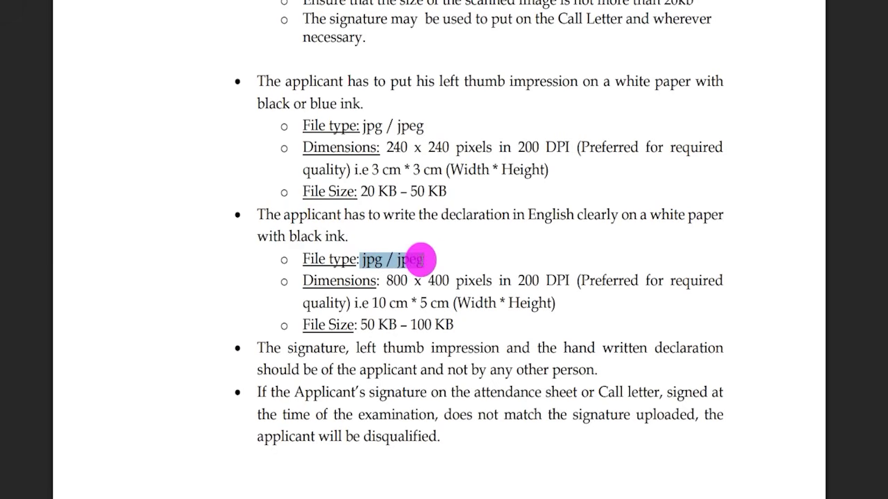
pyautogui.moveTo(386, 281); pyautogui.dragTo(477, 283)
pyautogui.moveTo(360, 325); pyautogui.dragTo(453, 322)
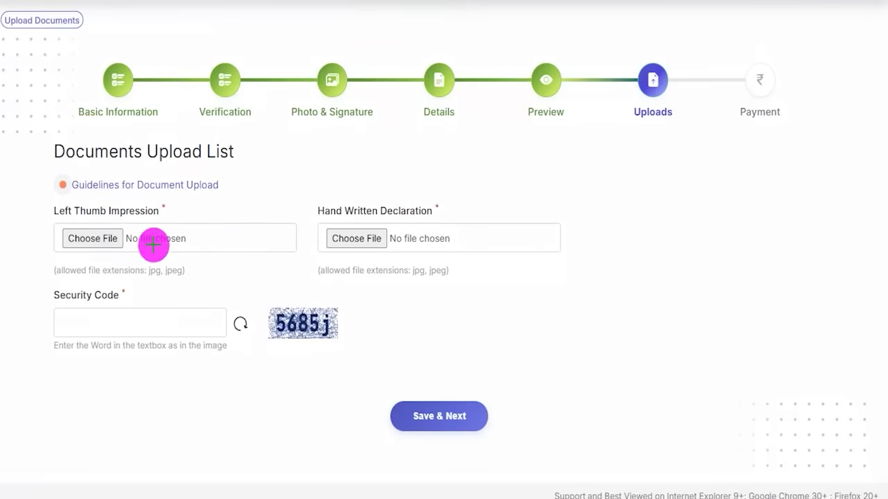
# - Review the left thumb impression and hand written declaration file fields, the security code entry and the way on to payment
pyautogui.moveTo(127, 236); pyautogui.dragTo(198, 202)
pyautogui.moveTo(385, 233); pyautogui.dragTo(435, 201)
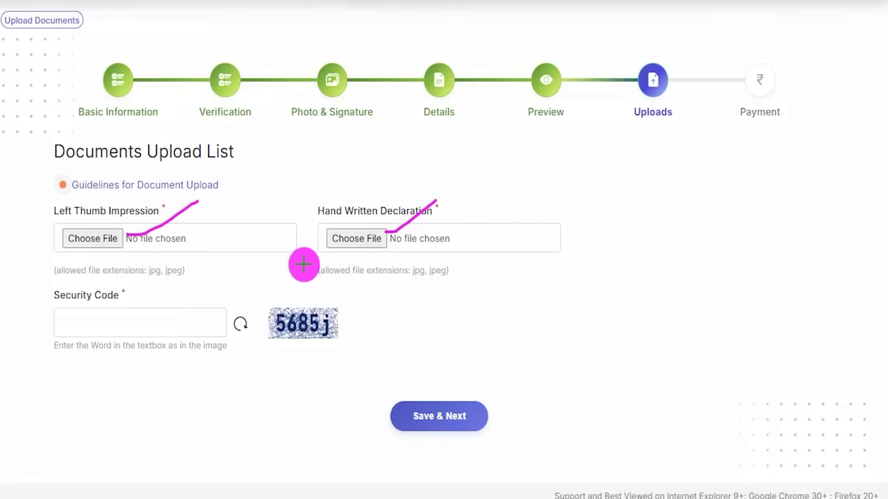
pyautogui.moveTo(219, 236); pyautogui.dragTo(247, 213)
pyautogui.moveTo(424, 222); pyautogui.dragTo(385, 248)
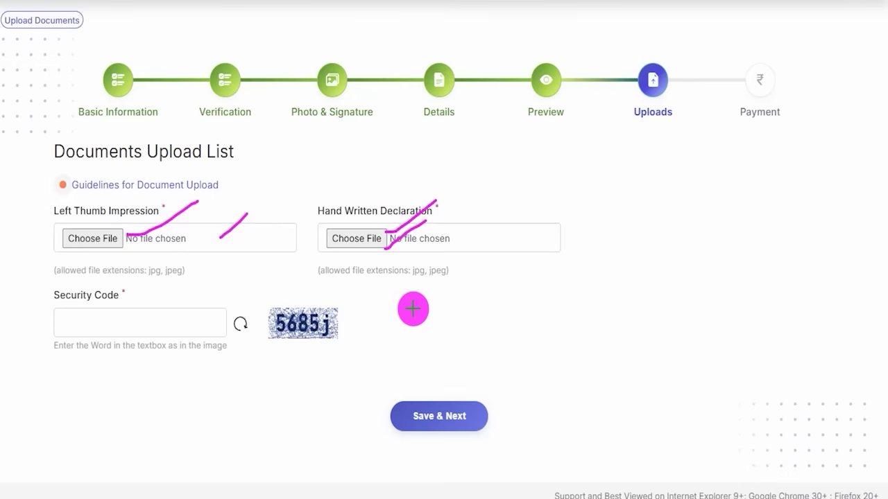
pyautogui.moveTo(276, 343); pyautogui.dragTo(345, 342)
pyautogui.moveTo(141, 321)
pyautogui.mouseDown()
pyautogui.moveTo(171, 307)
pyautogui.moveTo(181, 287)
pyautogui.mouseUp()
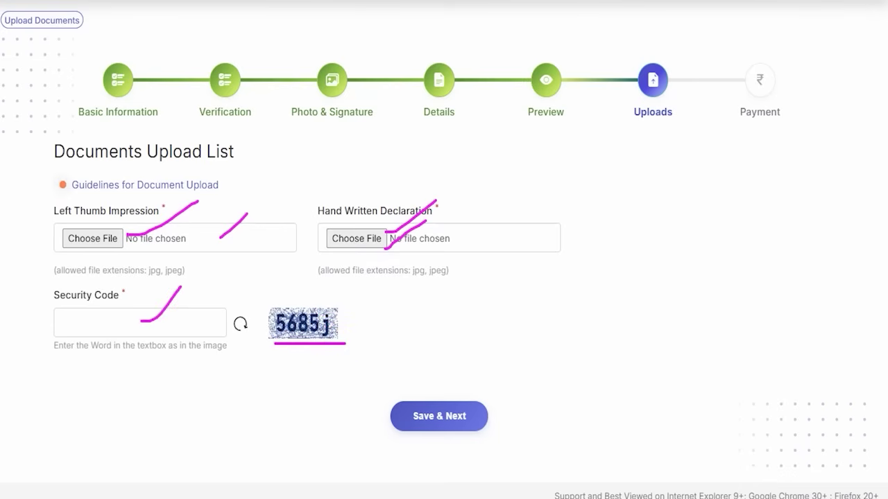
pyautogui.moveTo(610, 223); pyautogui.dragTo(488, 400)
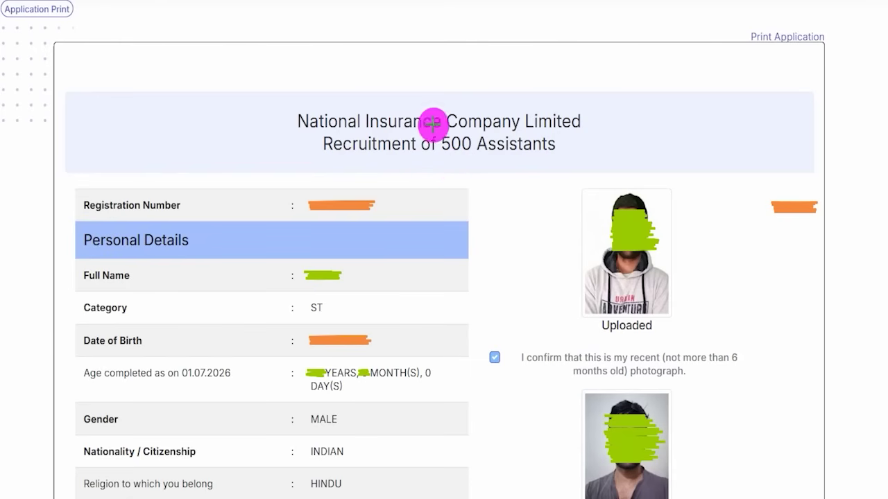
# - Review the application print page for the National Insurance Company Limited Assistants recruitment and find its print option
pyautogui.moveTo(403, 94); pyautogui.dragTo(435, 50)
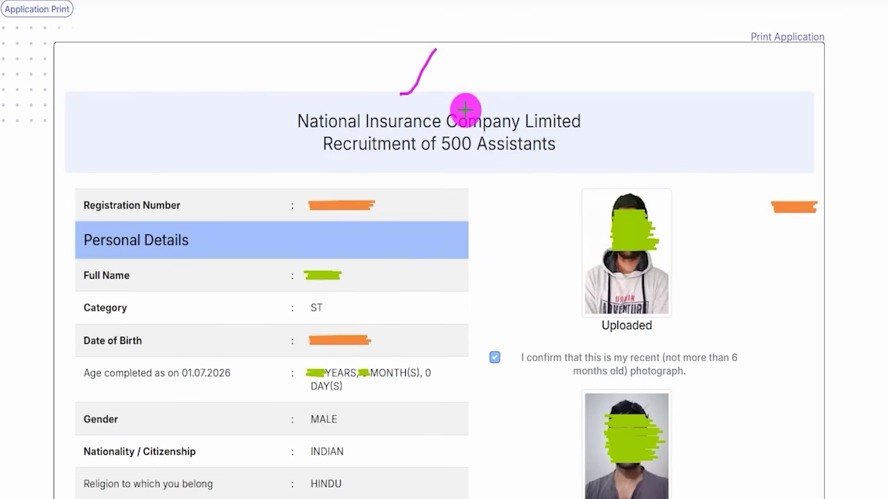
pyautogui.moveTo(452, 90); pyautogui.dragTo(493, 52)
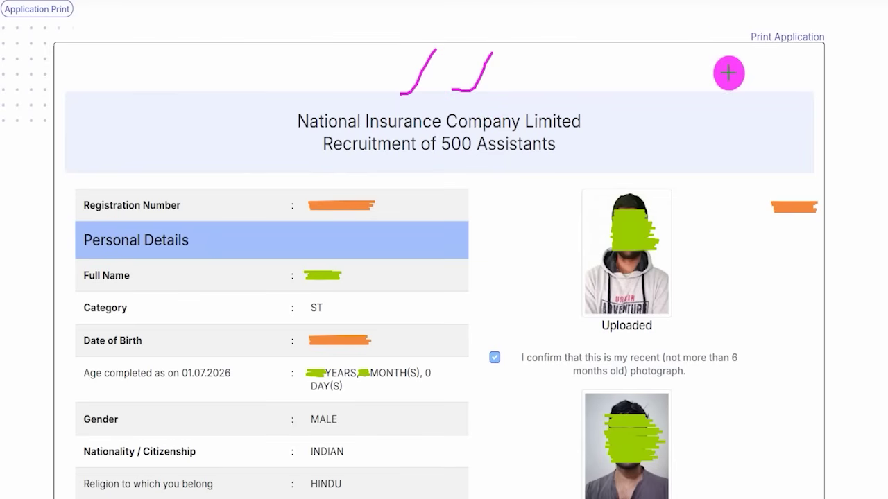
pyautogui.moveTo(729, 19); pyautogui.dragTo(833, 51)
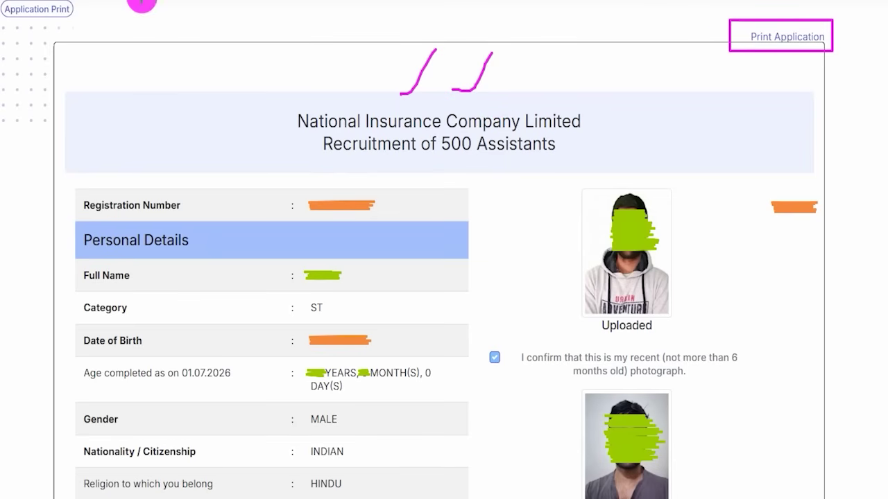
pyautogui.moveTo(0, 0); pyautogui.dragTo(95, 23)
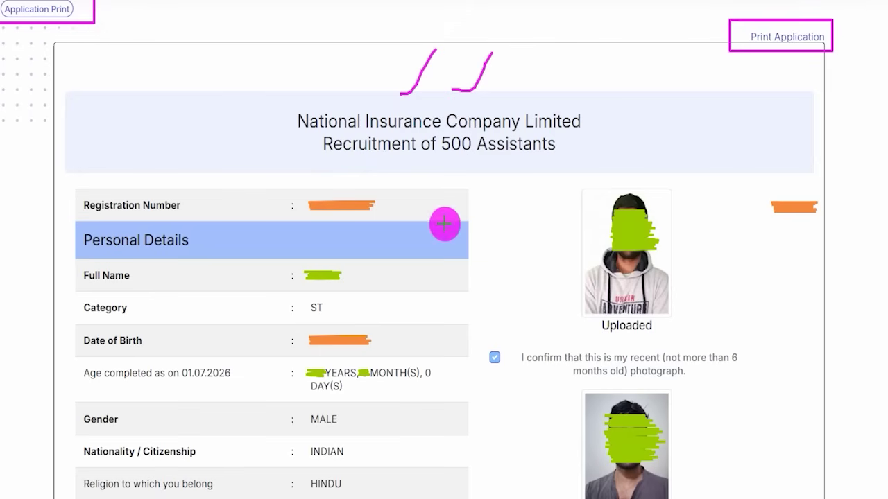
pyautogui.moveTo(511, 222); pyautogui.dragTo(546, 191)
pyautogui.moveTo(519, 258); pyautogui.dragTo(555, 222)
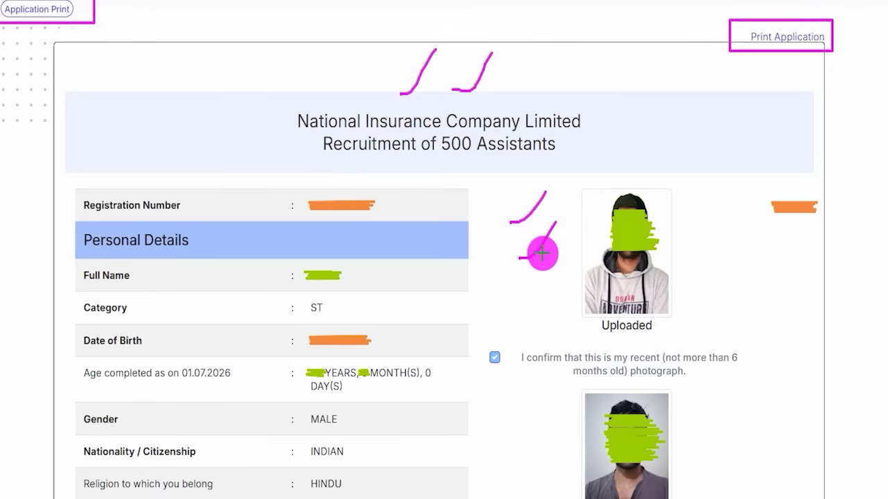
pyautogui.moveTo(524, 281); pyautogui.dragTo(568, 255)
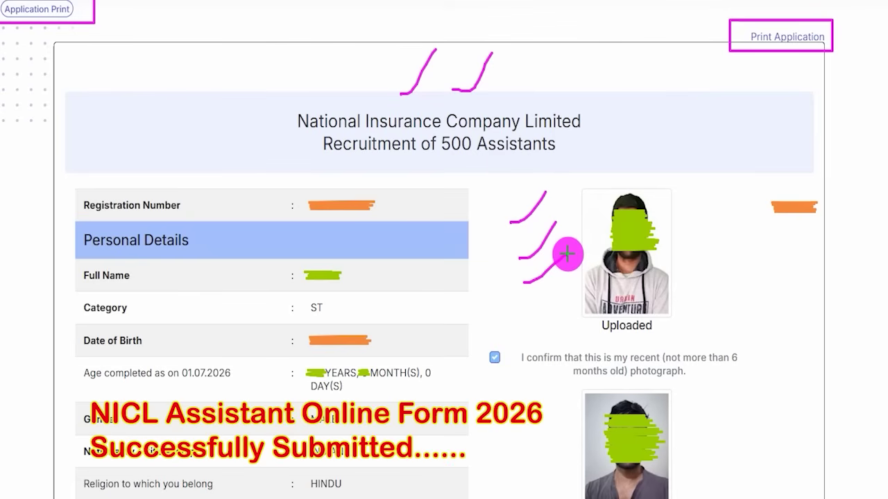
pyautogui.moveTo(694, 246); pyautogui.dragTo(729, 205)
pyautogui.moveTo(706, 311); pyautogui.dragTo(734, 276)
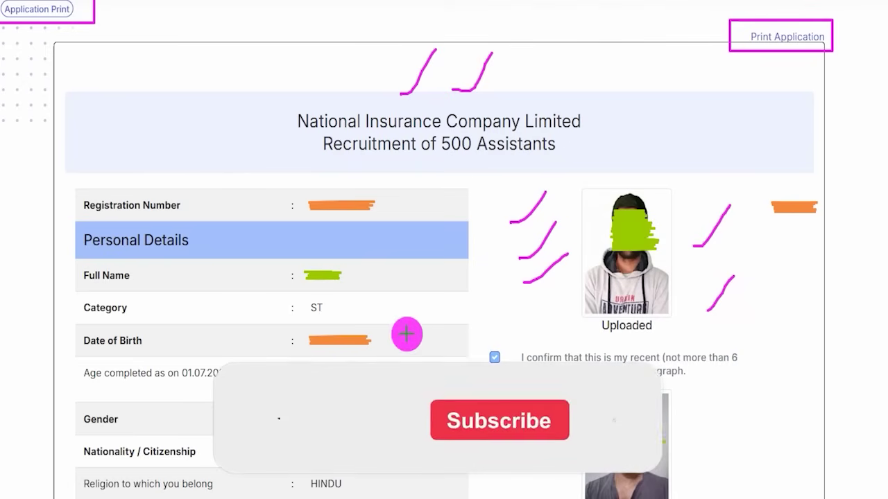
pyautogui.moveTo(93, 103)
pyautogui.mouseDown()
pyautogui.moveTo(111, 113)
pyautogui.moveTo(129, 96)
pyautogui.moveTo(144, 98)
pyautogui.mouseUp()
pyautogui.moveTo(95, 127)
pyautogui.mouseDown()
pyautogui.moveTo(169, 103)
pyautogui.moveTo(167, 113)
pyautogui.mouseUp()
pyautogui.moveTo(247, 196); pyautogui.dragTo(300, 144)
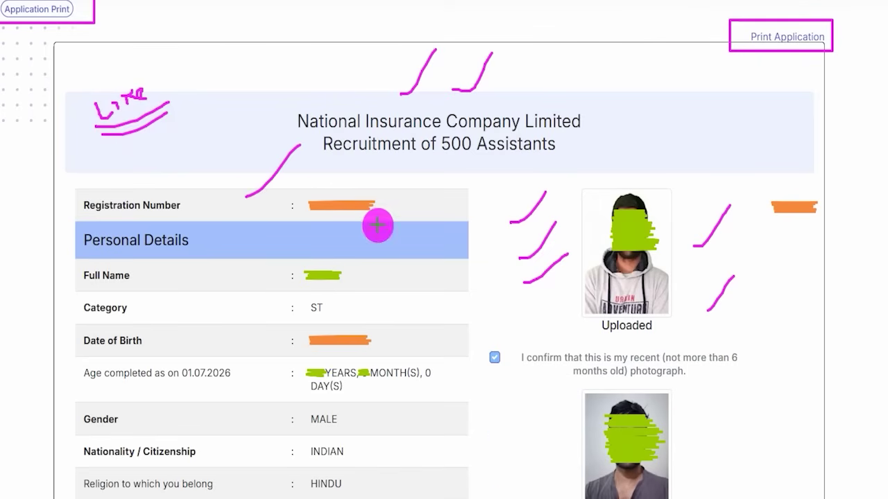